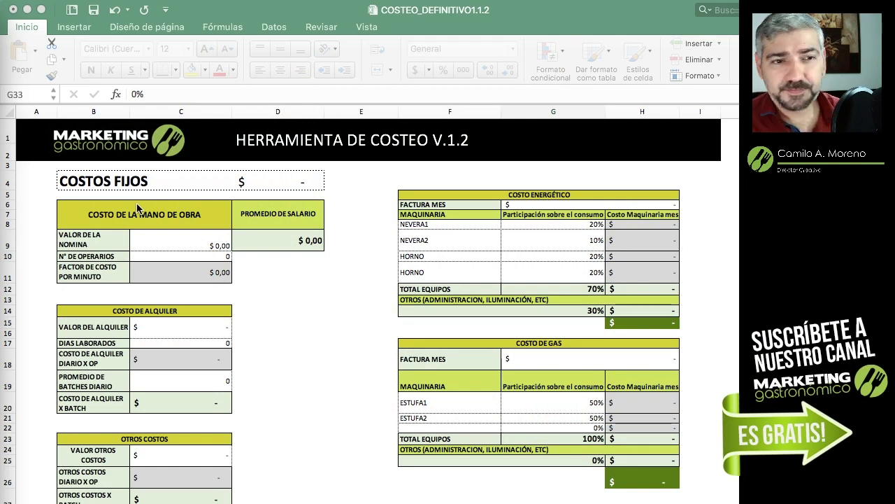
# Enter a payroll of 1200 and 3 operators in the costing sheet
pyautogui.click(189, 252)
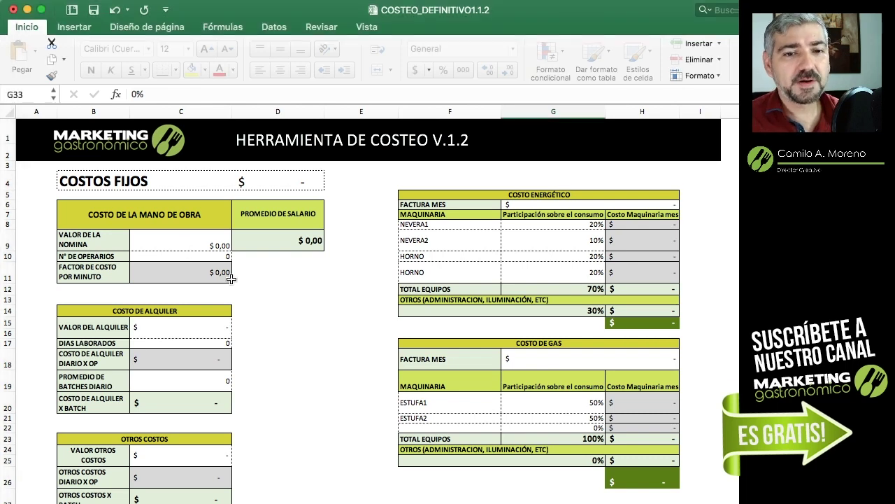
pyautogui.click(183, 241)
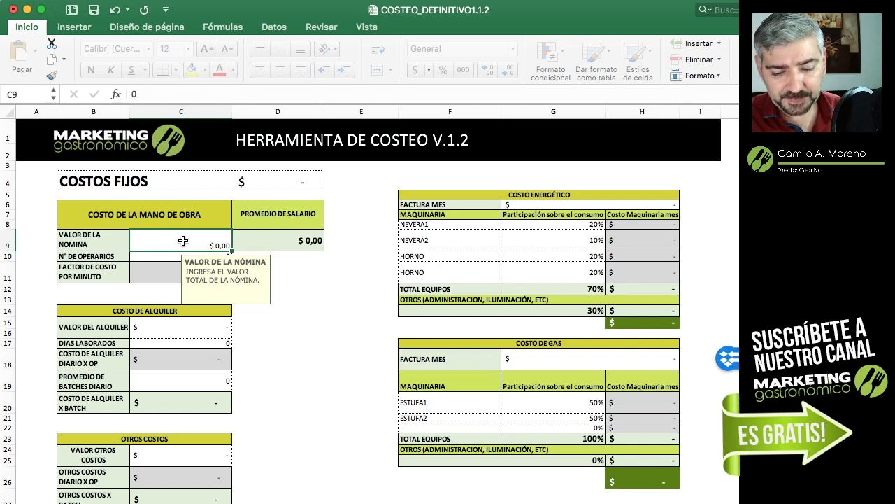
pyautogui.write('1200')
pyautogui.press('Return')
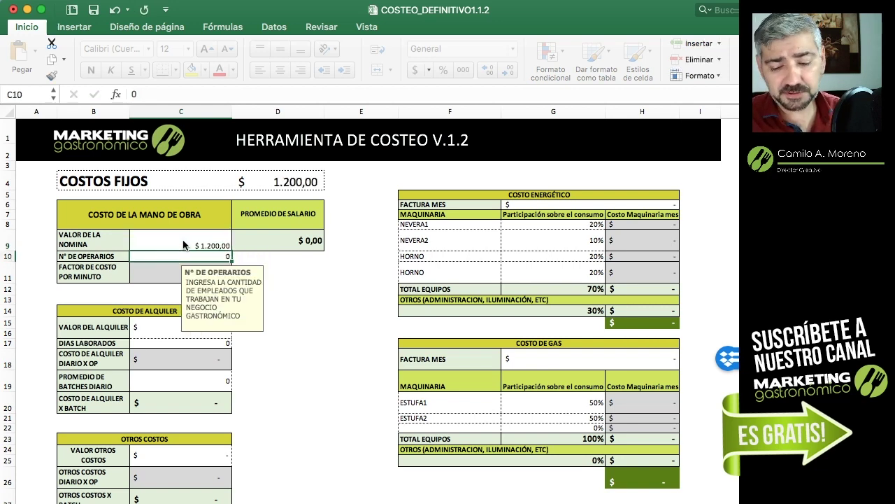
pyautogui.write('3')
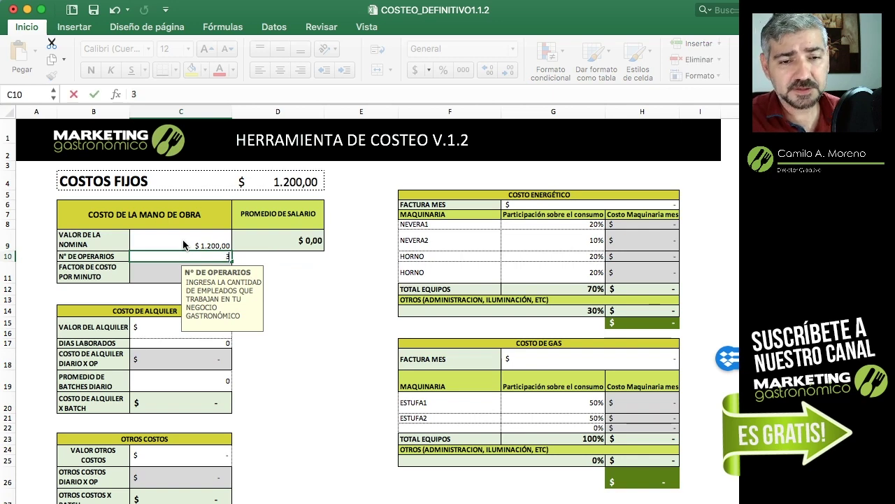
pyautogui.press('Return')
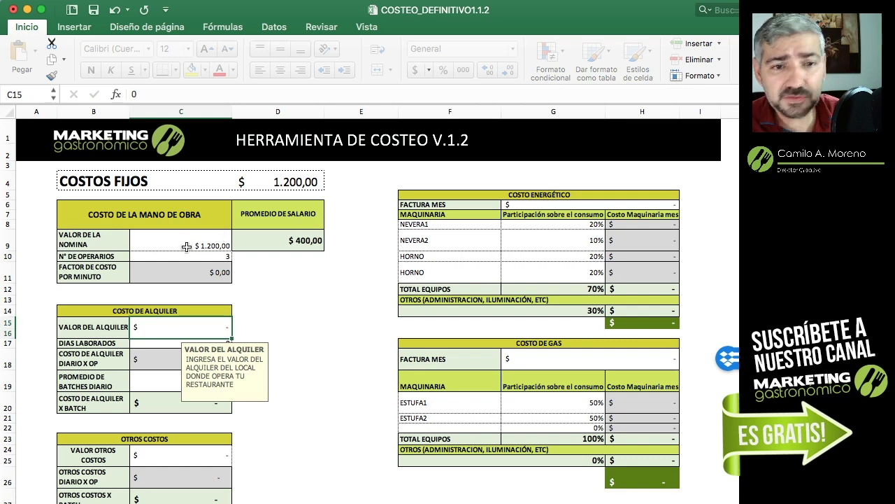
# Test a 3,000,000 payroll, then restore the payroll to 1200
pyautogui.click(187, 247)
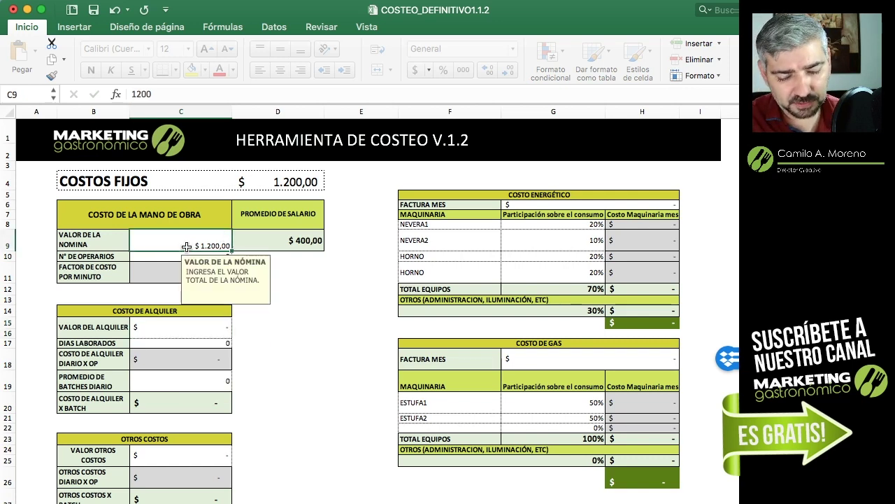
pyautogui.write('3000000')
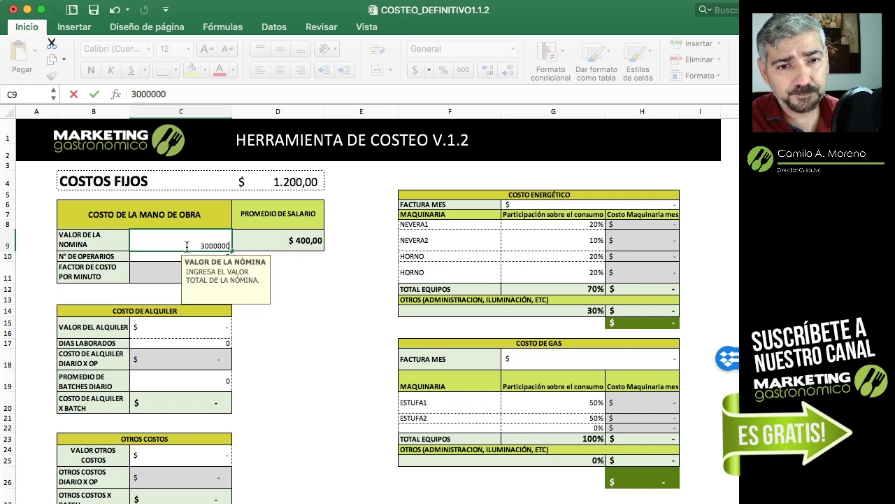
pyautogui.press('Return')
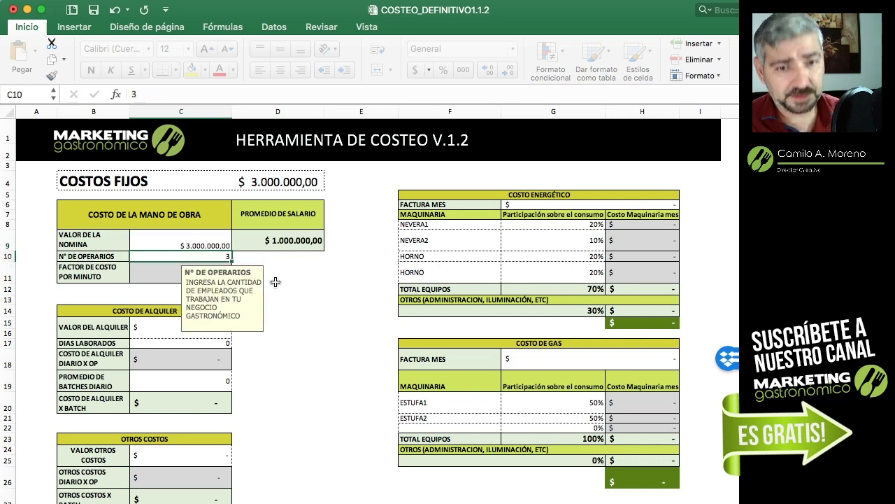
pyautogui.write('3')
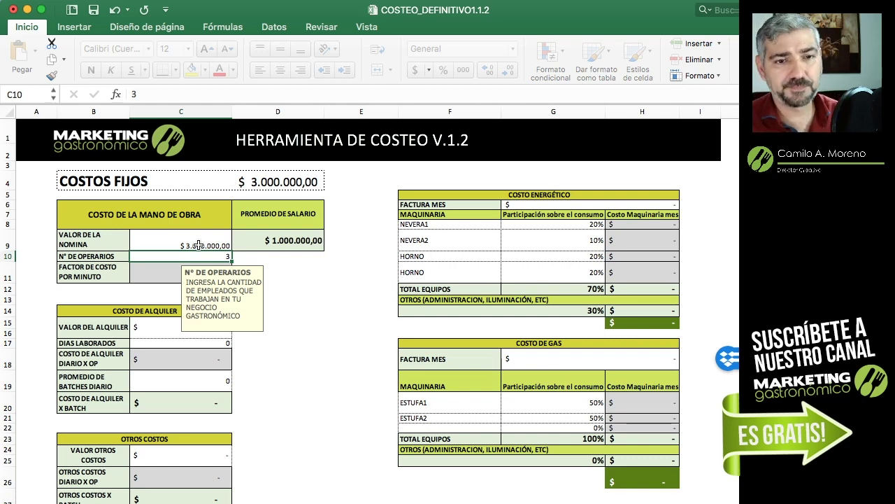
pyautogui.click(199, 245)
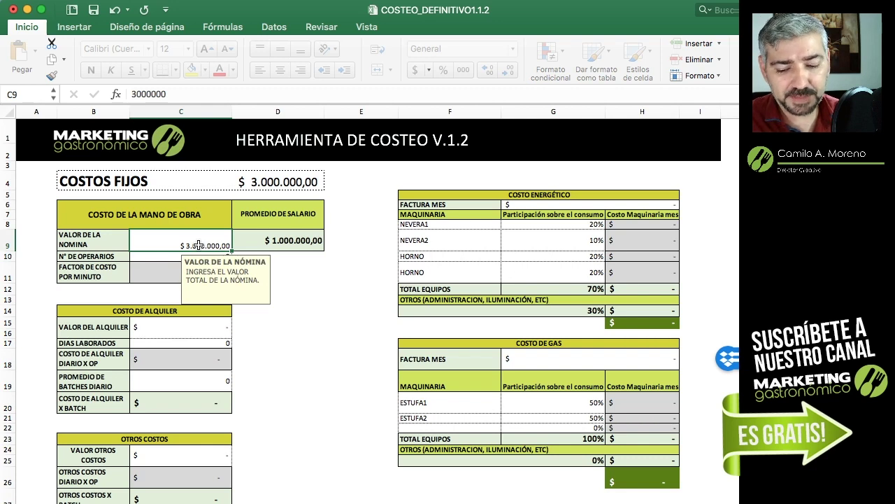
pyautogui.write('1200')
pyautogui.press('Return')
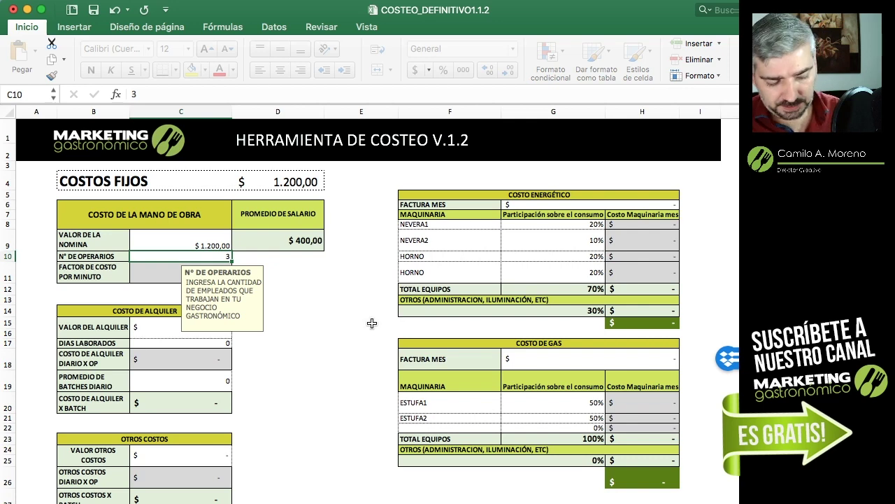
pyautogui.press('Right')
pyautogui.press('Right')
pyautogui.press('Right')
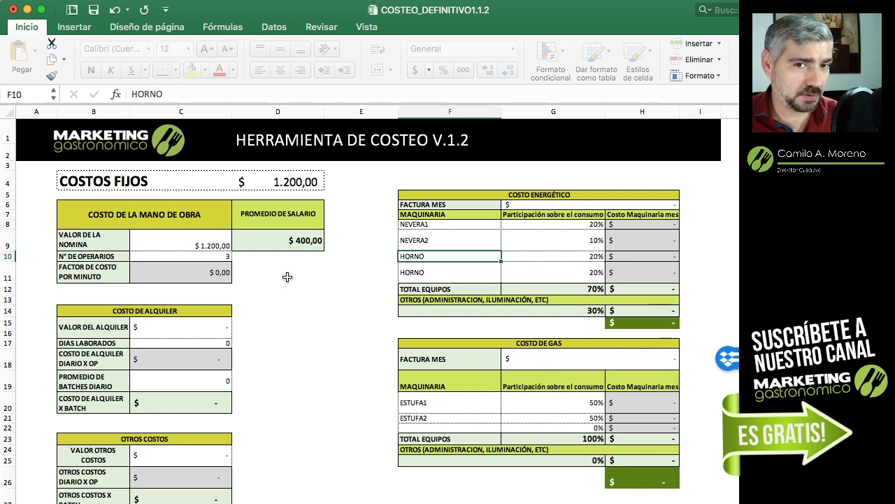
# Enter rent of 500 and 24 days worked
pyautogui.click(184, 329)
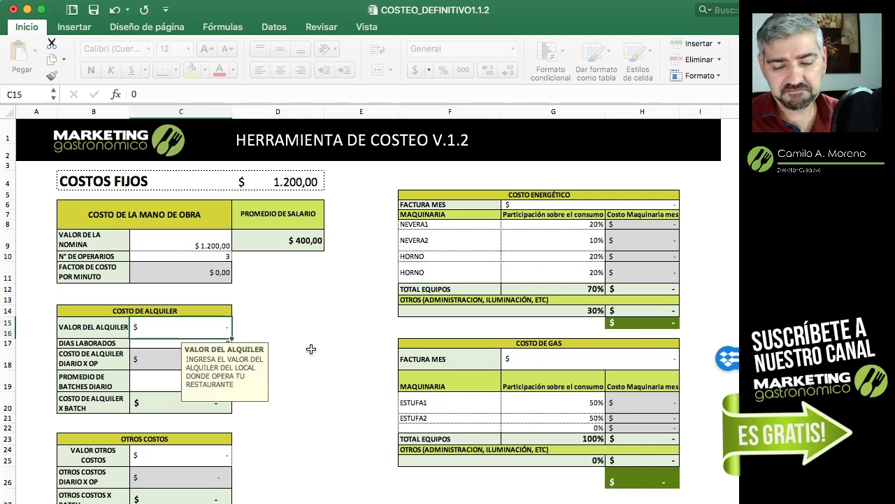
pyautogui.write('500')
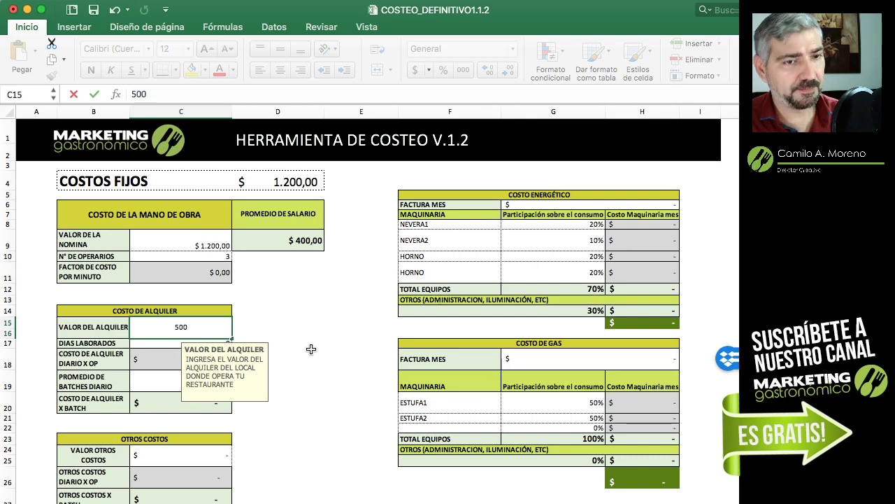
pyautogui.press('Return')
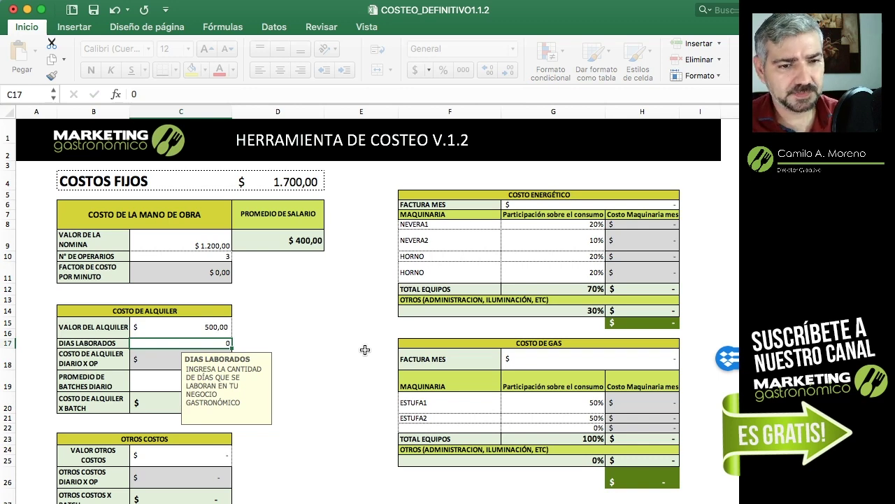
pyautogui.write('2')
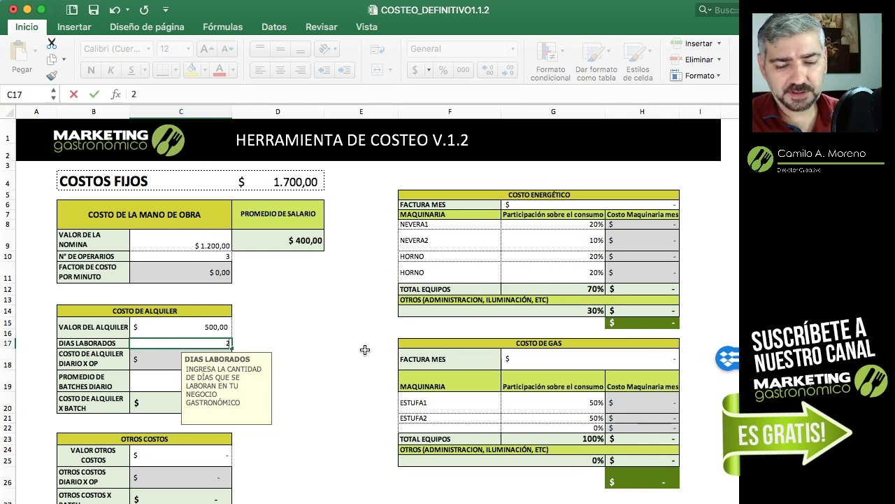
pyautogui.write('4')
pyautogui.press('Return')
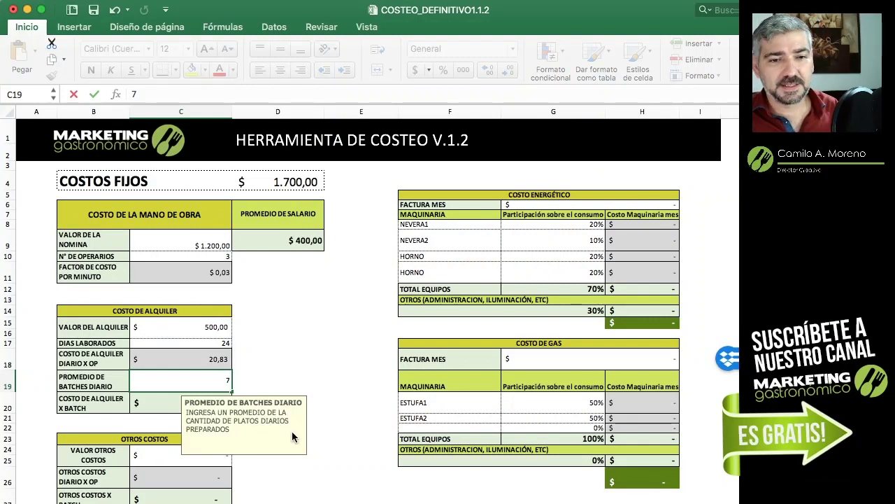
# Replace the 7 average daily batches with 120
pyautogui.press('BackSpace')
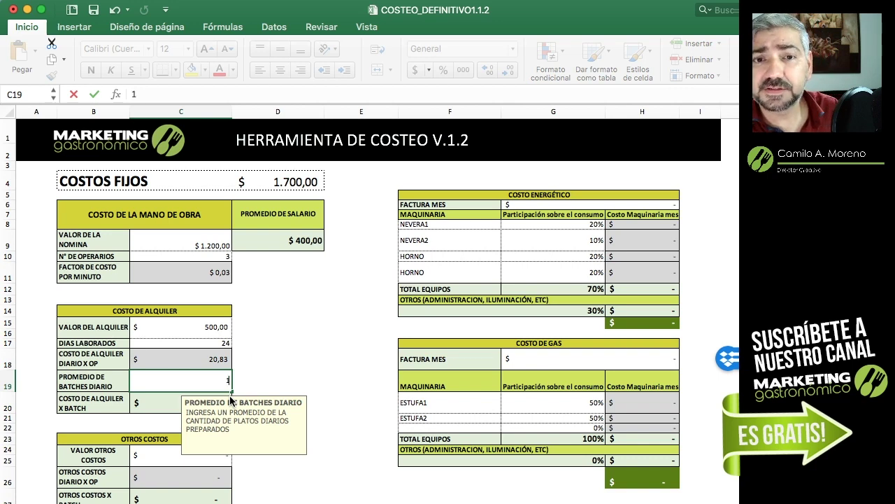
pyautogui.write('120')
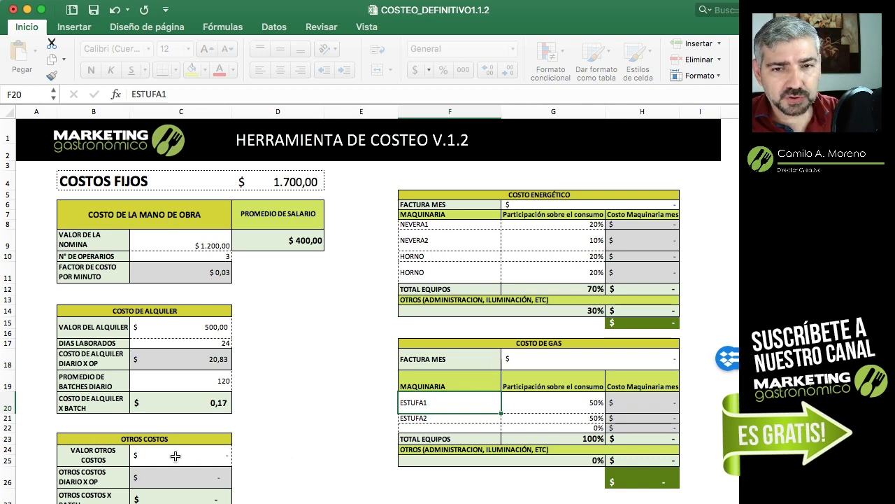
# Set the monthly electricity bill to 180, then highlight the NEVERA1 and NEVERA2 rows
pyautogui.click(547, 203)
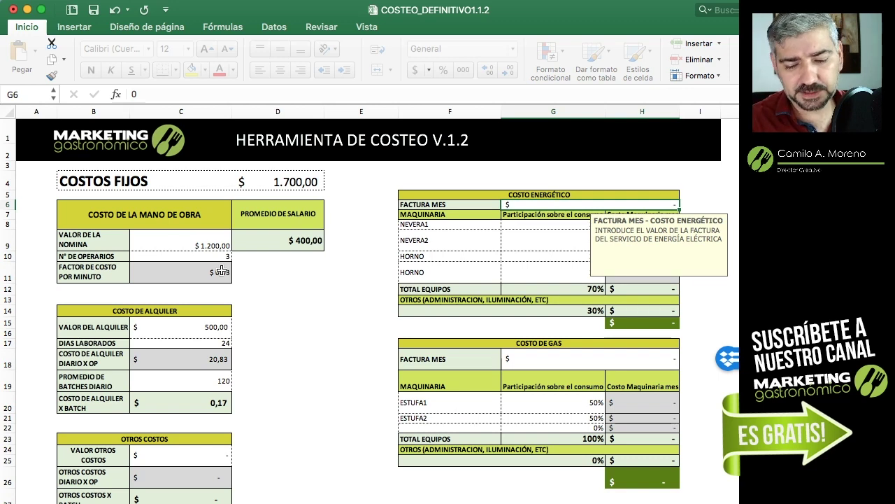
pyautogui.write('120')
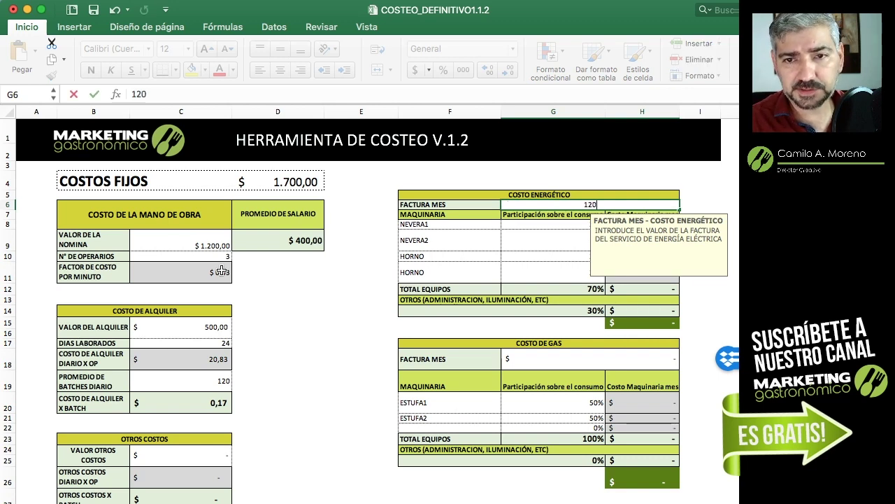
pyautogui.press('Return')
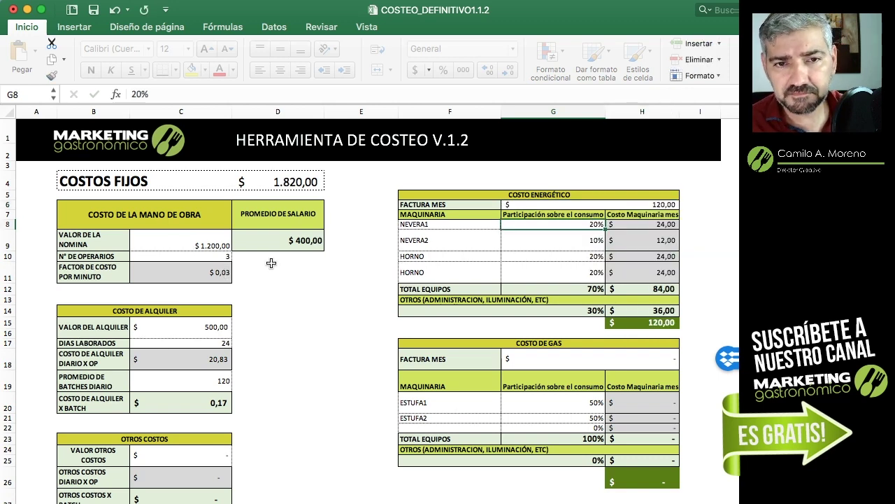
pyautogui.click(600, 205)
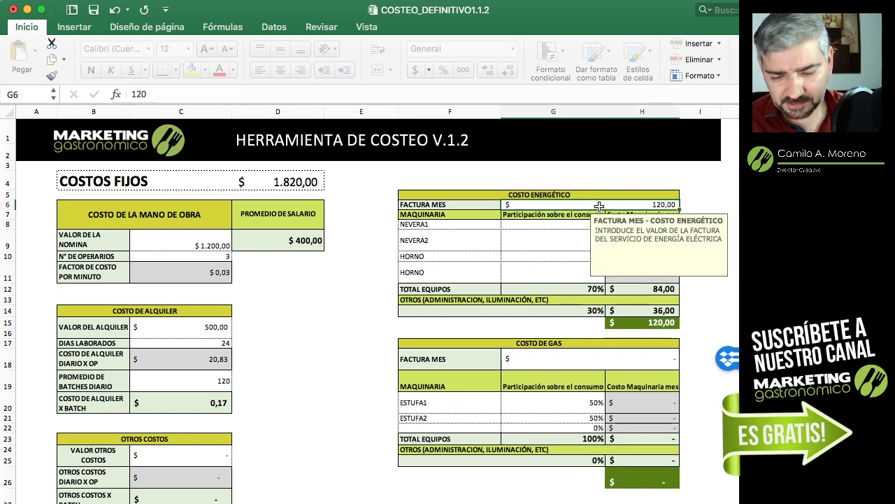
pyautogui.write('180')
pyautogui.press('Return')
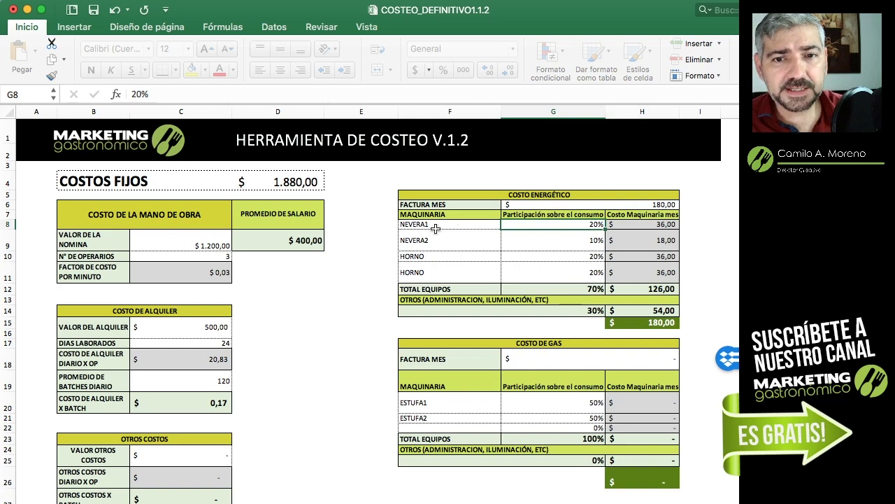
pyautogui.moveTo(426, 224)
pyautogui.mouseDown()
pyautogui.moveTo(431, 238)
pyautogui.moveTo(517, 264)
pyautogui.mouseUp()
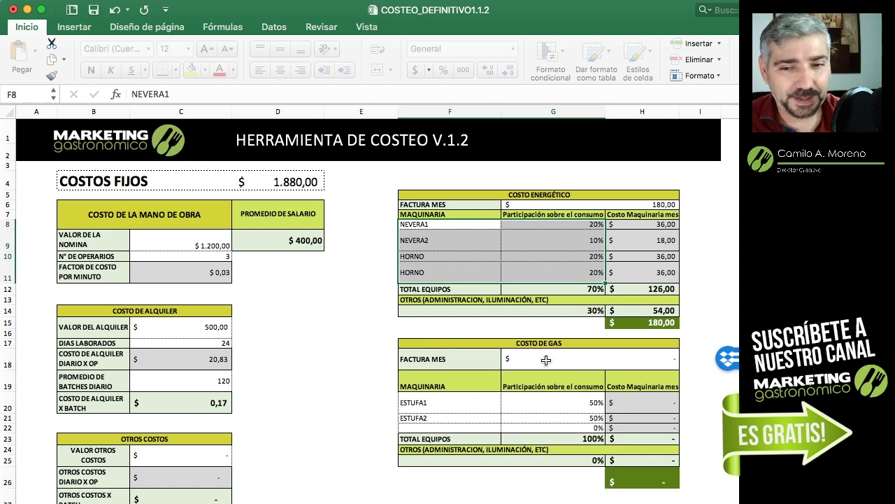
# Enter a 50 monthly gas bill and a 30 water bill
pyautogui.click(545, 360)
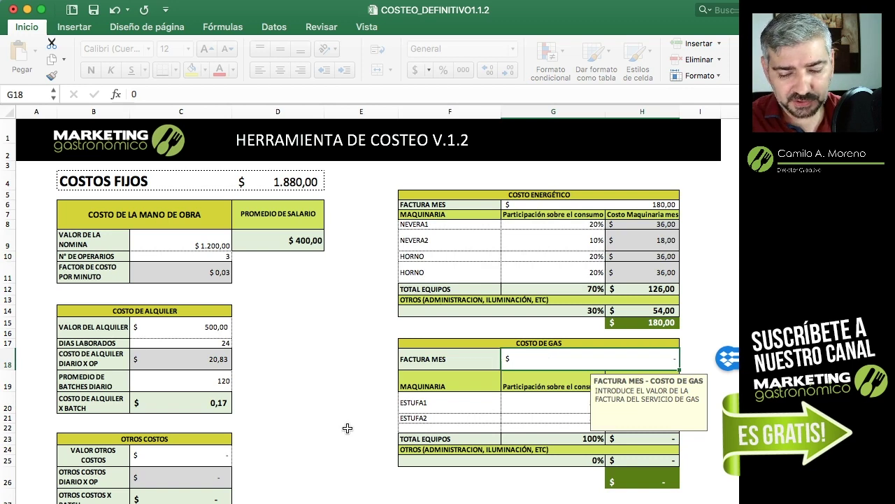
pyautogui.write('50')
pyautogui.press('Return')
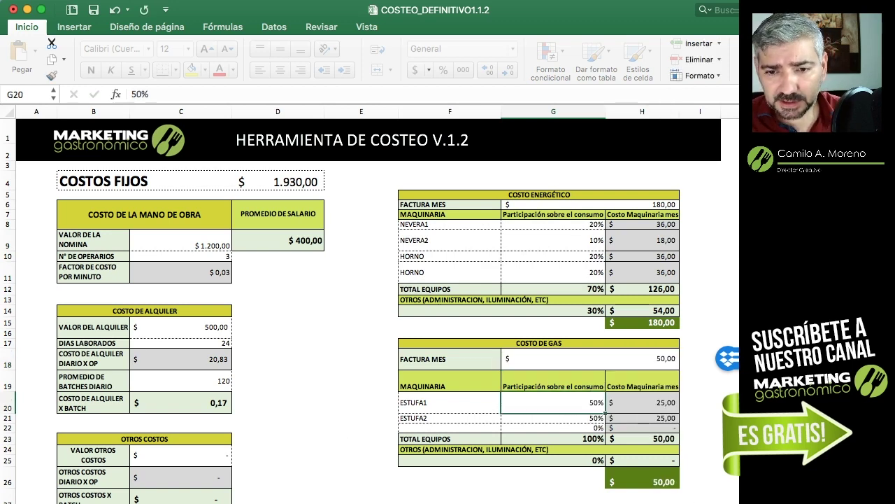
pyautogui.press('Down')
pyautogui.press('Down')
pyautogui.press('Down')
pyautogui.write('0')
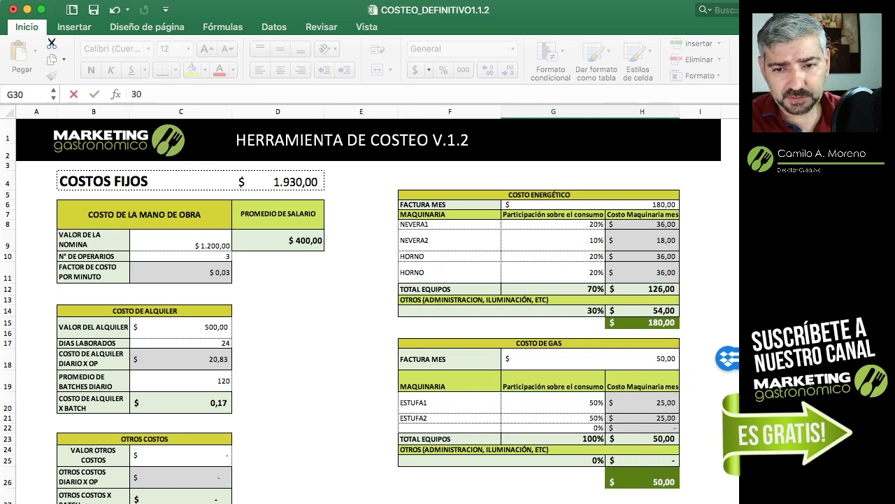
pyautogui.press('Return')
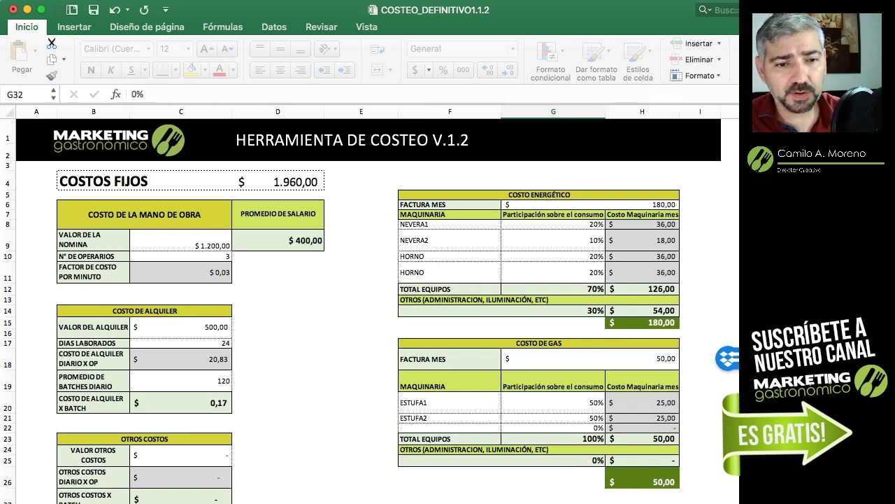
pyautogui.click(201, 459)
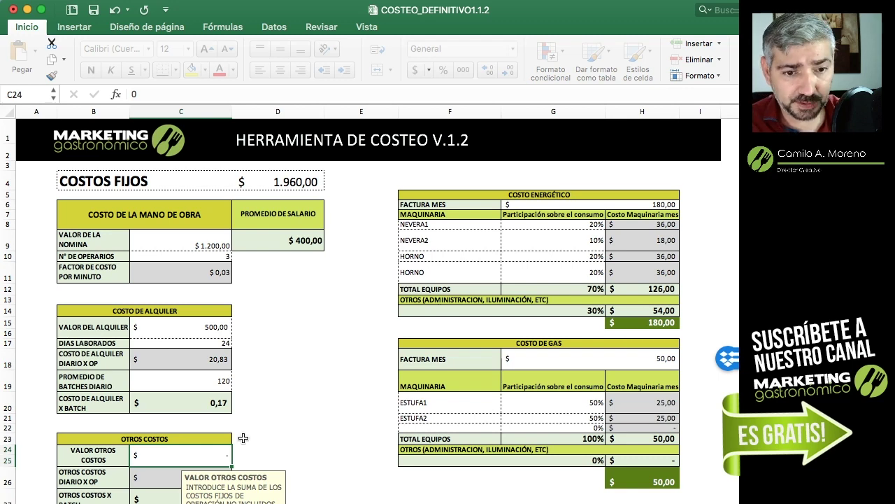
pyautogui.scroll(-3, 263, 445)
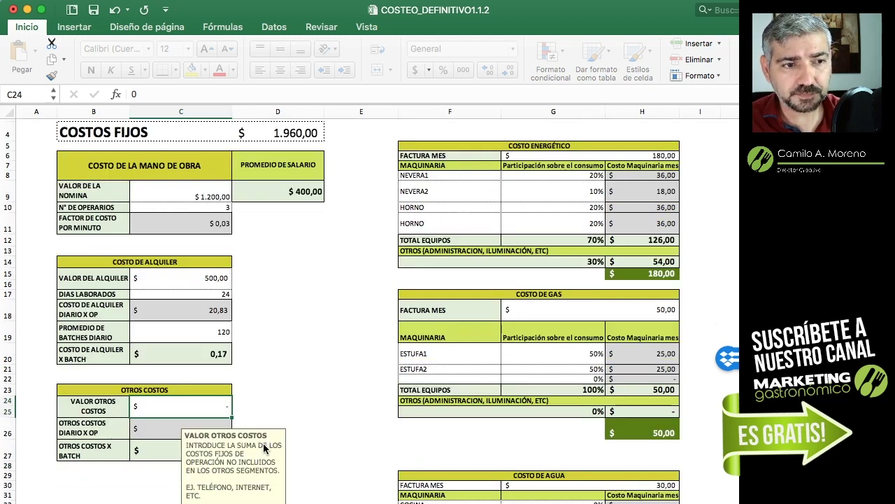
pyautogui.scroll(-1, 316, 398)
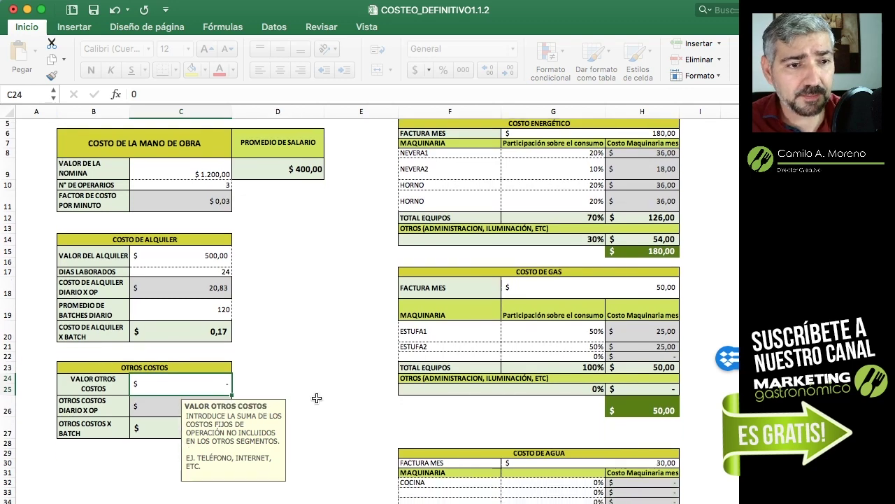
pyautogui.scroll(-3, 316, 398)
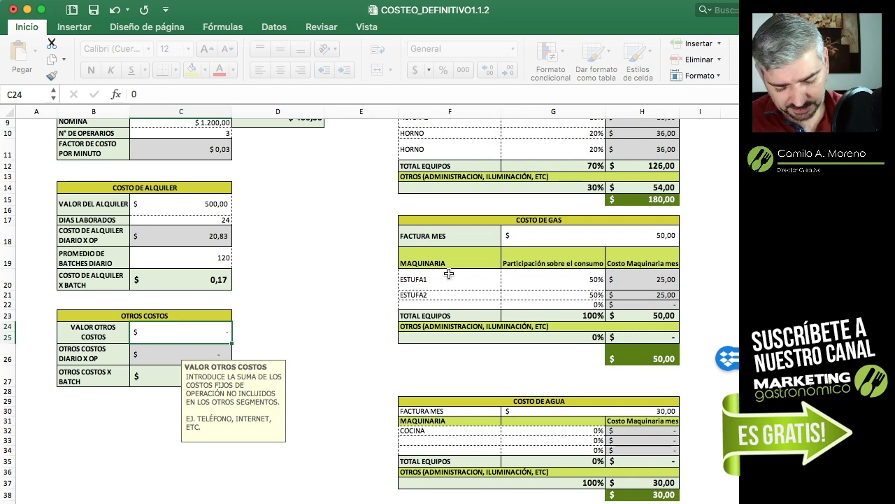
# Enter 200 as VALOR OTROS COSTOS, correcting a mistyped digit
pyautogui.write('1200')
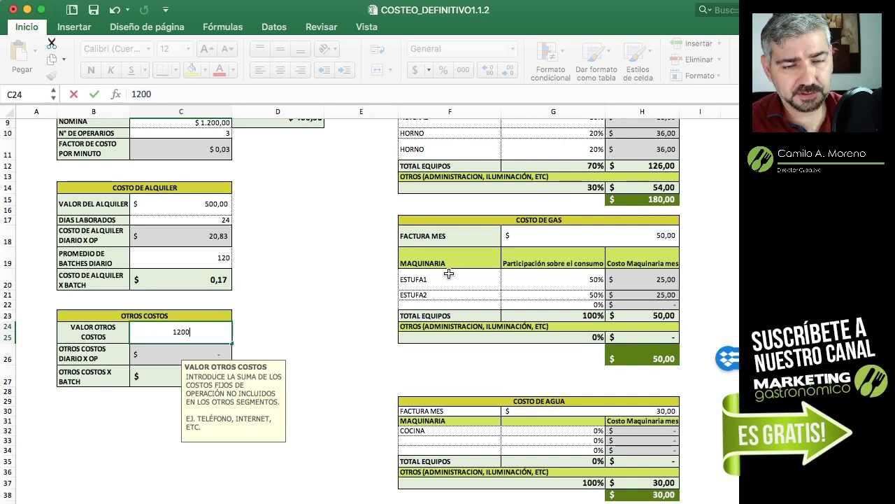
pyautogui.press('BackSpace')
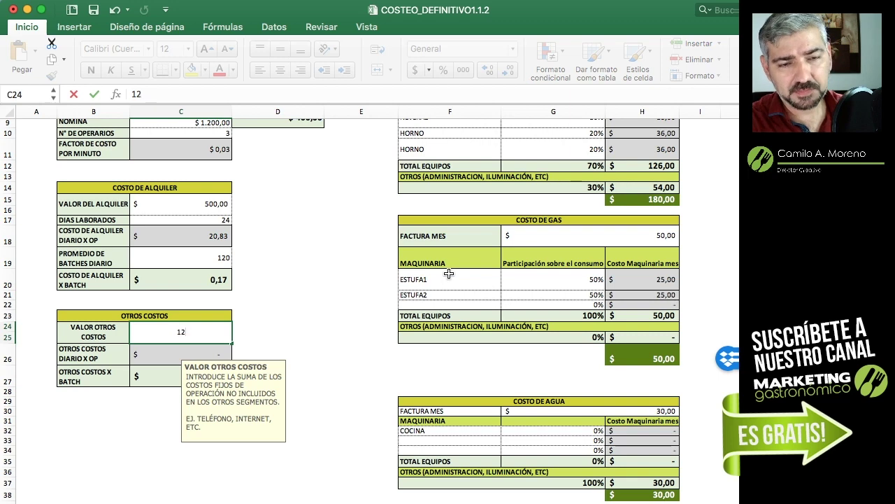
pyautogui.press('BackSpace')
pyautogui.write('200')
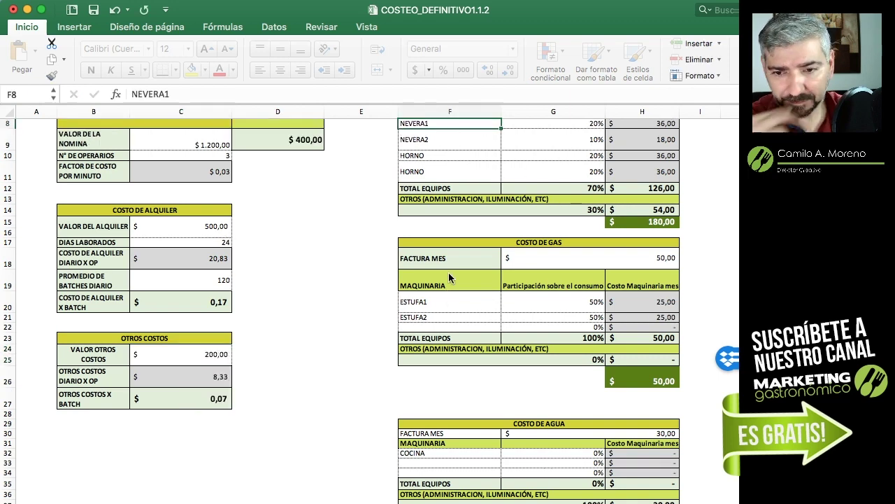
pyautogui.scroll(3, 336, 394)
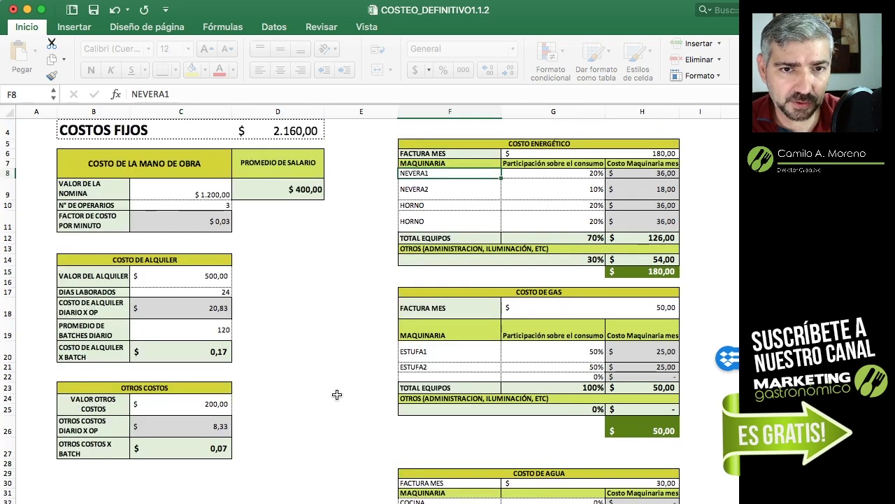
pyautogui.scroll(2, 336, 395)
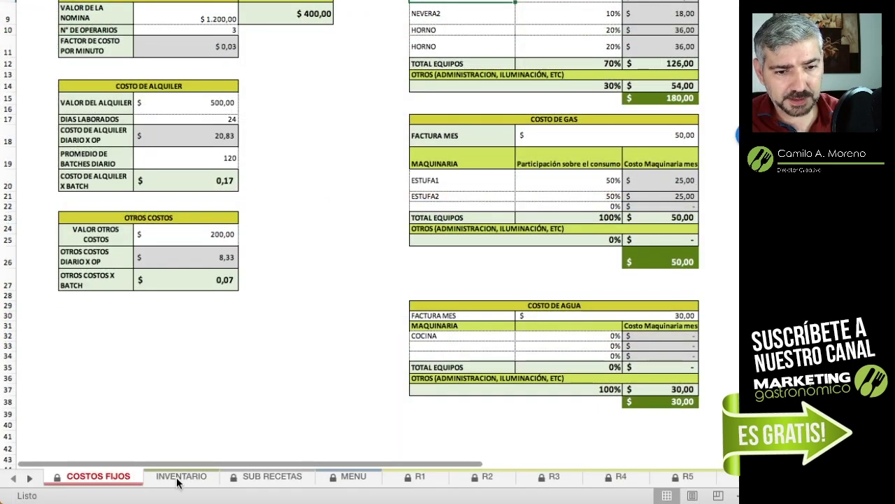
# Go to the INVENTARIO sheet and pick ABARROTES in the CATEGORIA slicer
pyautogui.click(182, 478)
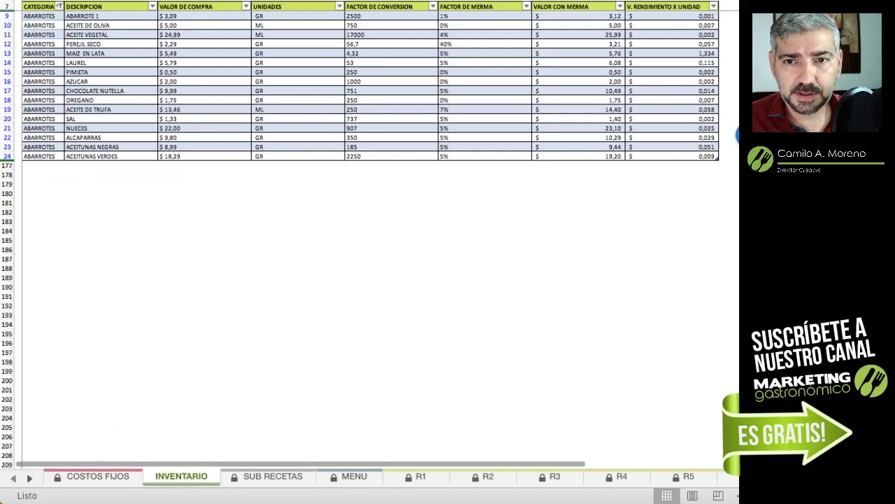
pyautogui.scroll(15, 556, 61)
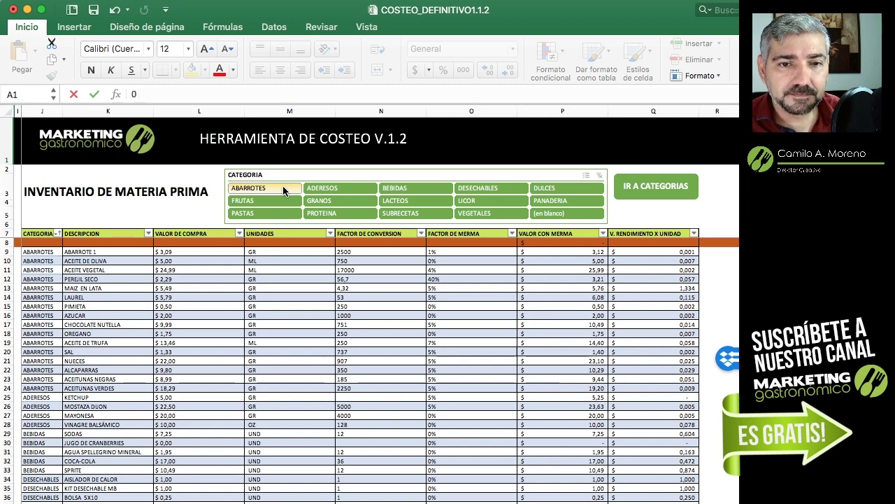
pyautogui.click(284, 189)
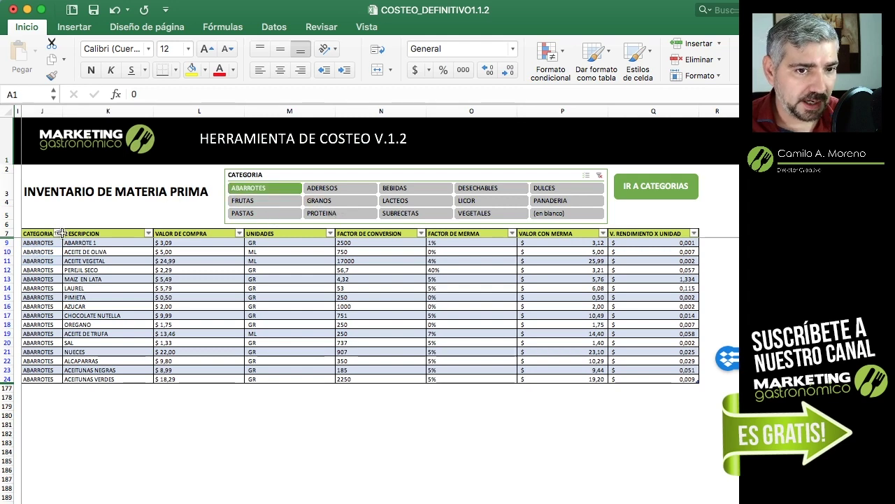
# Clear the slicer and filter the CATEGORIA column to ABARROTES only
pyautogui.click(600, 176)
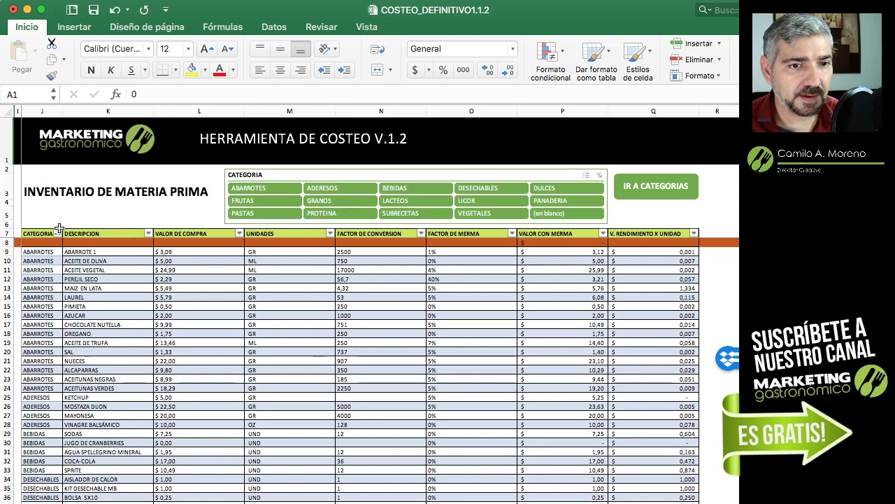
pyautogui.click(58, 235)
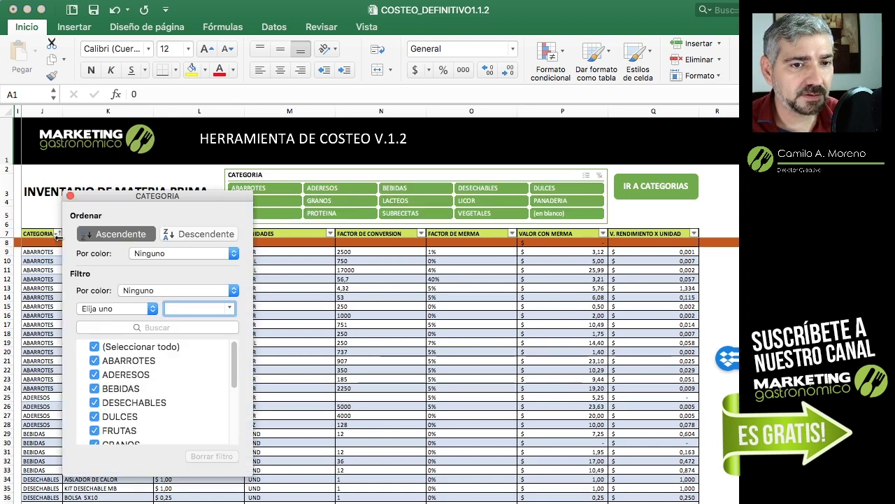
pyautogui.click(96, 347)
pyautogui.click(95, 361)
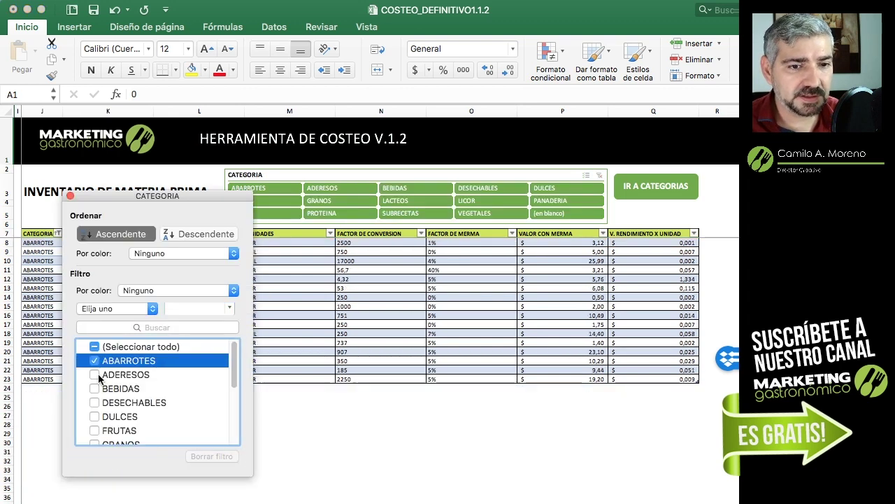
pyautogui.click(70, 196)
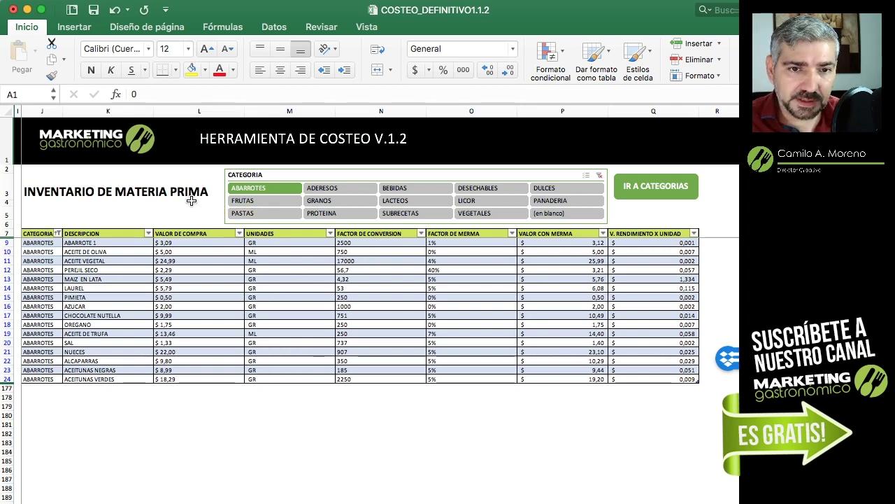
pyautogui.click(263, 189)
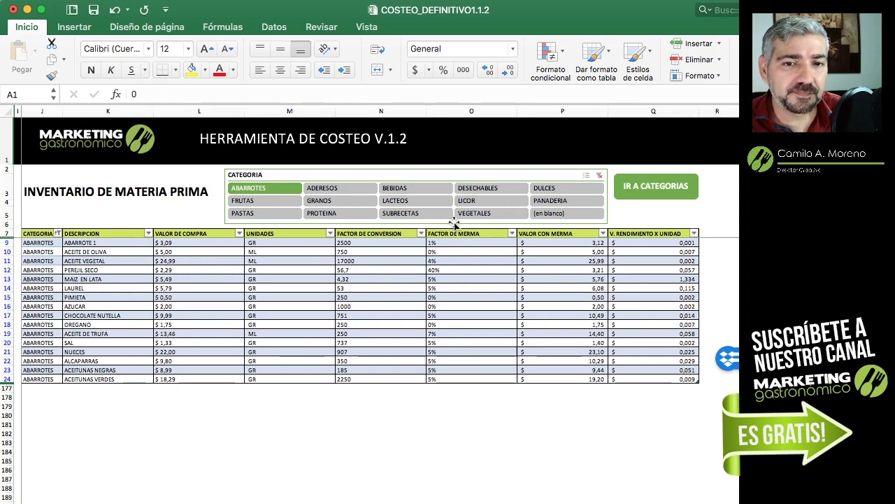
pyautogui.click(598, 177)
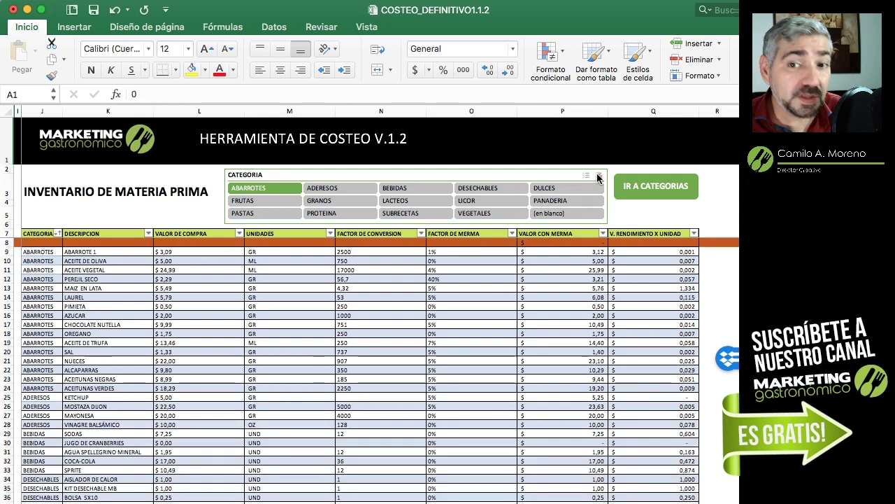
pyautogui.scroll(-4, 171, 392)
pyautogui.scroll(-10, 171, 392)
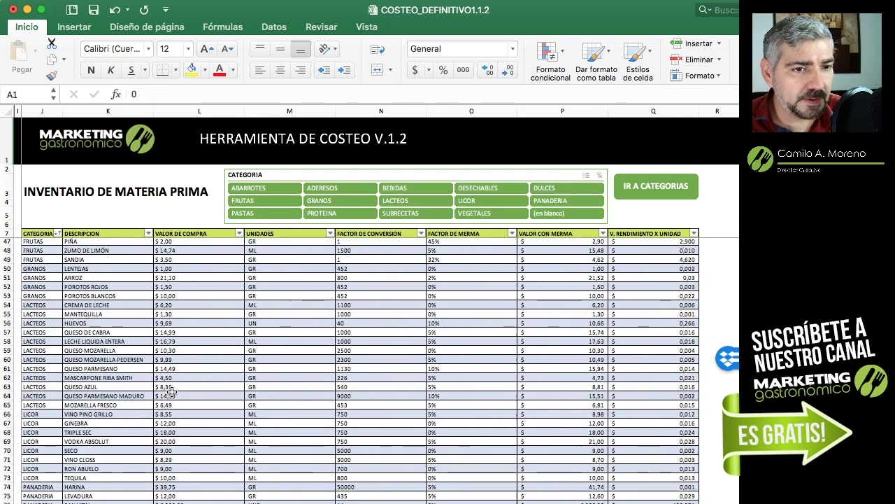
pyautogui.scroll(-10, 171, 392)
pyautogui.scroll(-10, 172, 392)
pyautogui.scroll(-10, 171, 391)
pyautogui.scroll(-5, 171, 392)
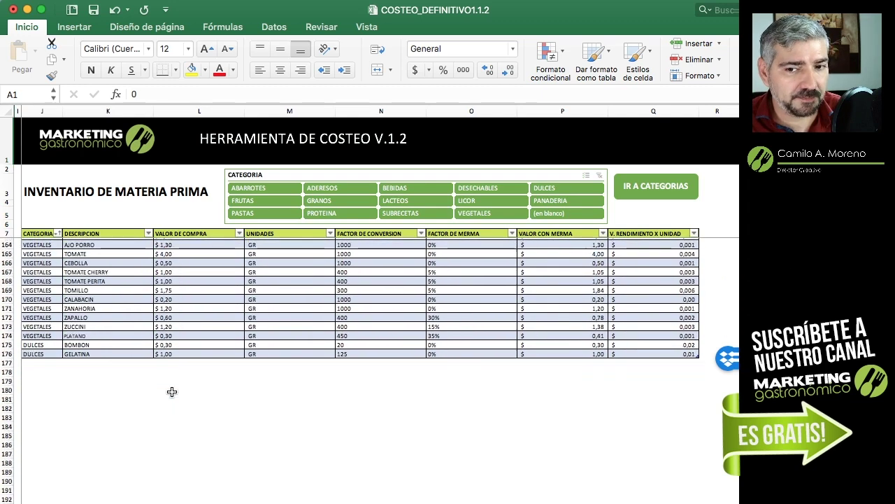
pyautogui.scroll(5, 171, 391)
pyautogui.scroll(15, 171, 391)
pyautogui.click(268, 188)
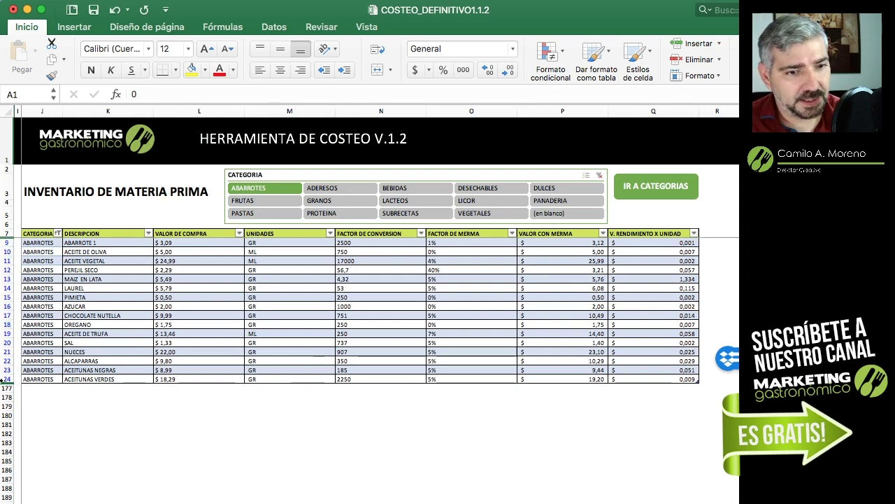
# Insert a blank row 10 between ABARROTE 1 and ACEITE DE OLIVA
pyautogui.rightClick(8, 253)
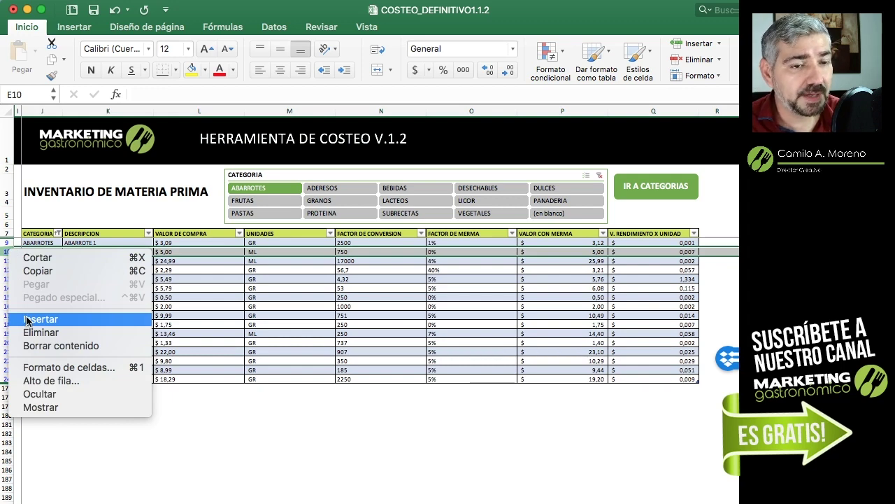
pyautogui.click(5, 254)
pyautogui.rightClick(6, 253)
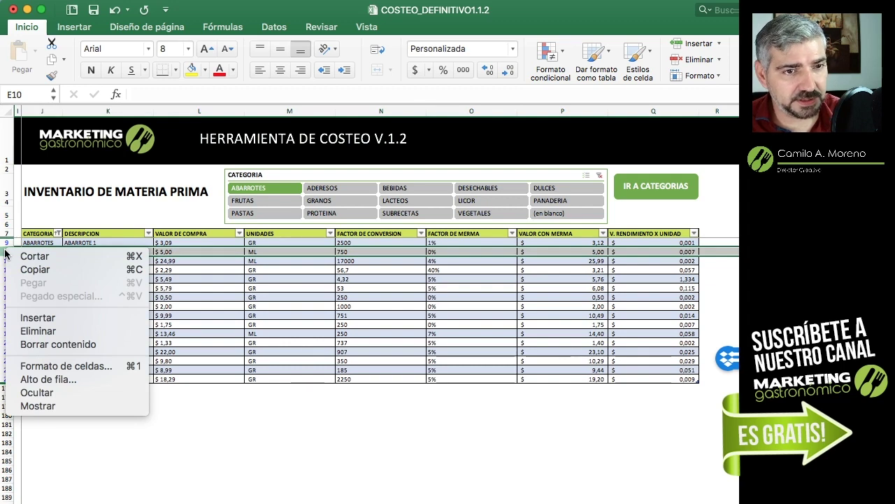
pyautogui.click(35, 317)
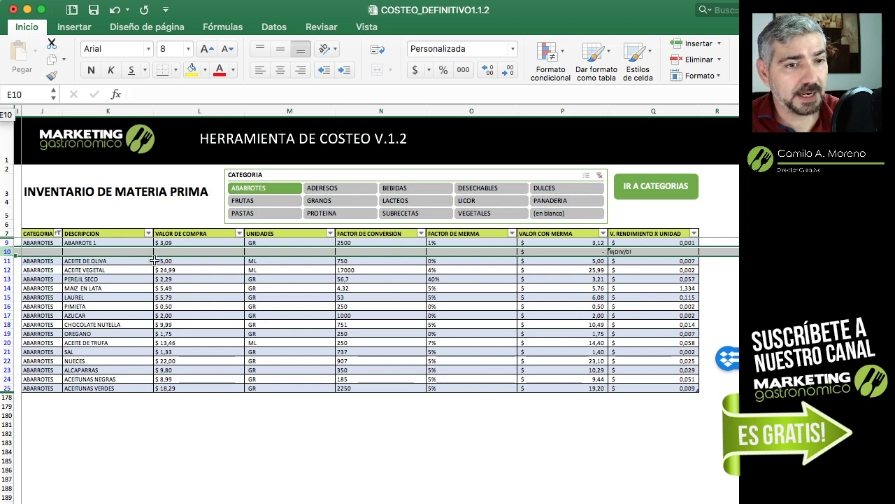
# Choose ABARROTES as the new row's category from the validation dropdown
pyautogui.click(32, 251)
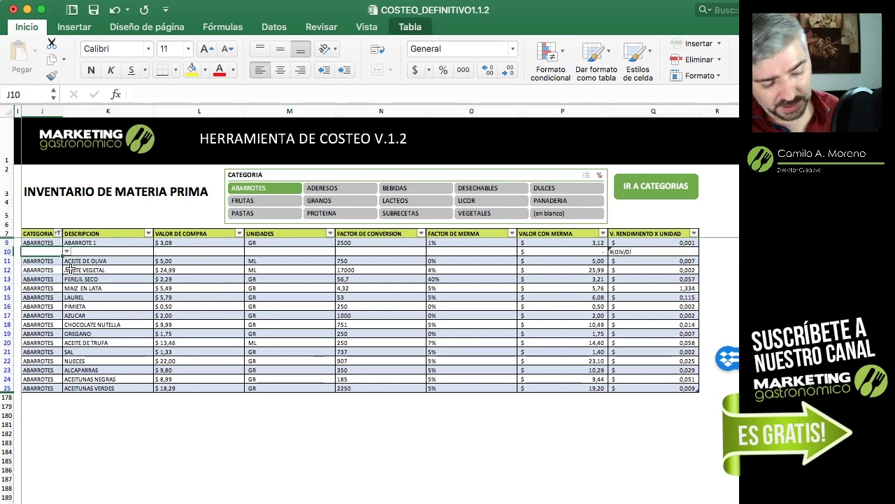
pyautogui.write('a')
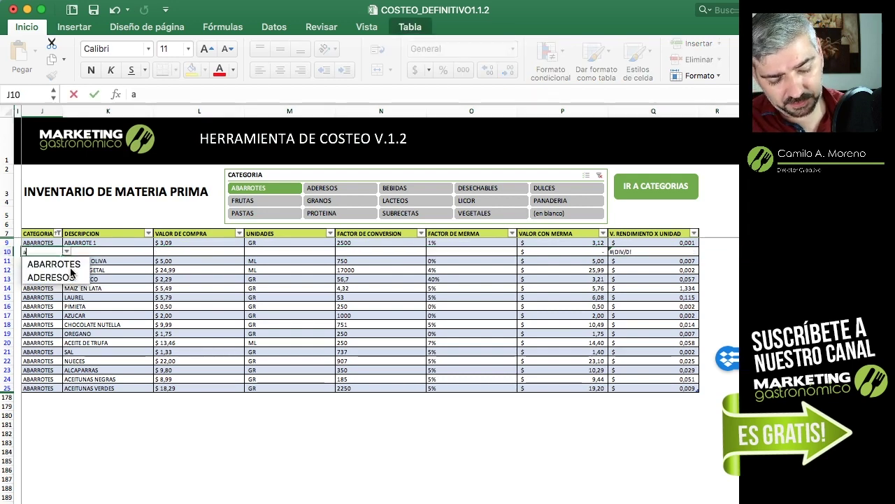
pyautogui.write('b')
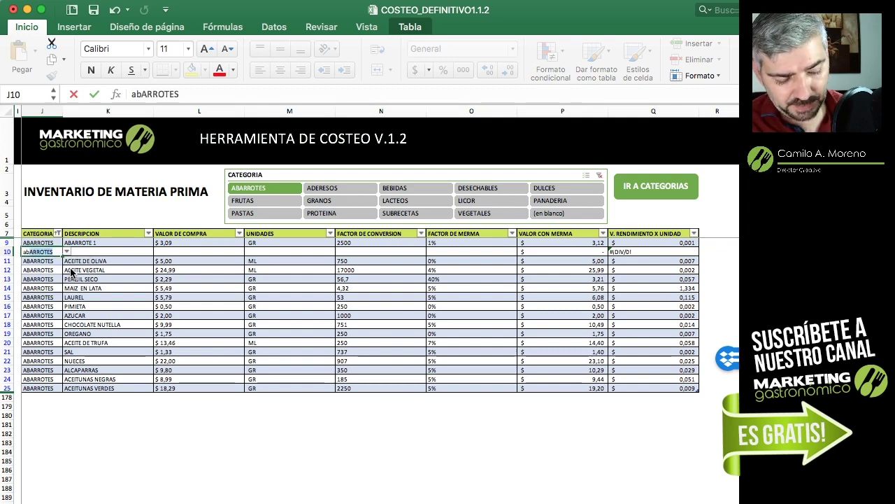
pyautogui.press('BackSpace')
pyautogui.press('BackSpace')
pyautogui.press('BackSpace')
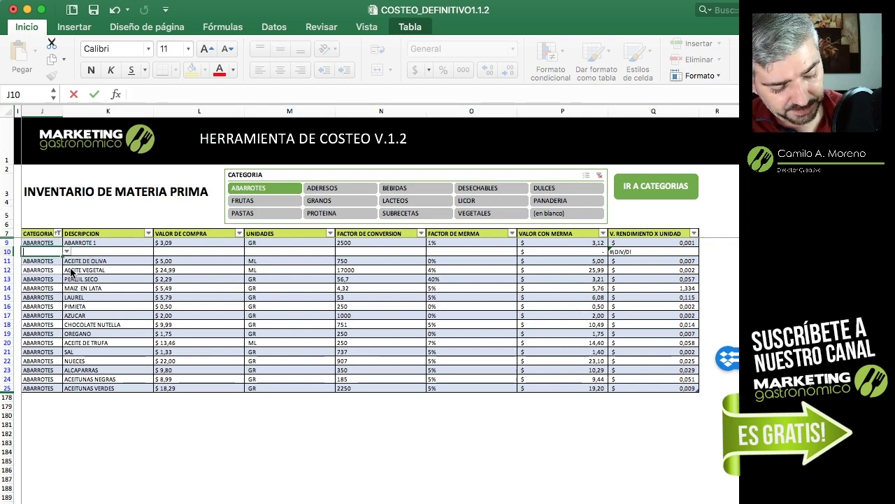
pyautogui.write('aba')
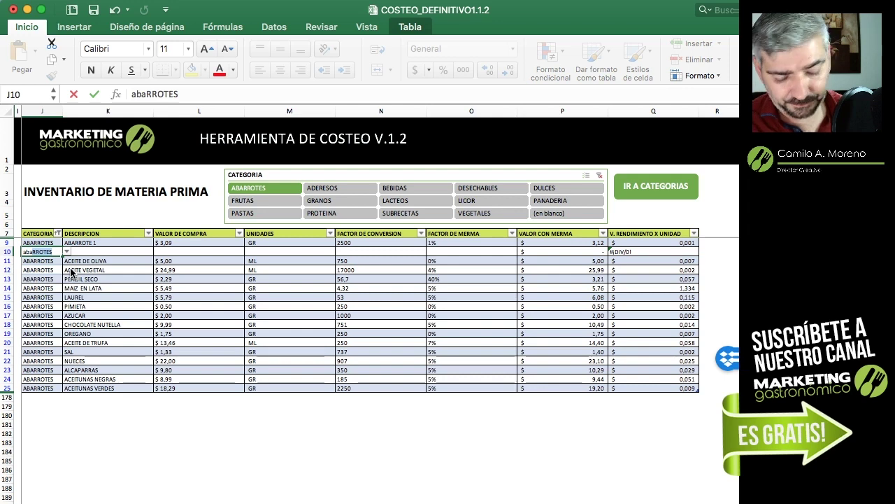
pyautogui.press('BackSpace')
pyautogui.press('BackSpace')
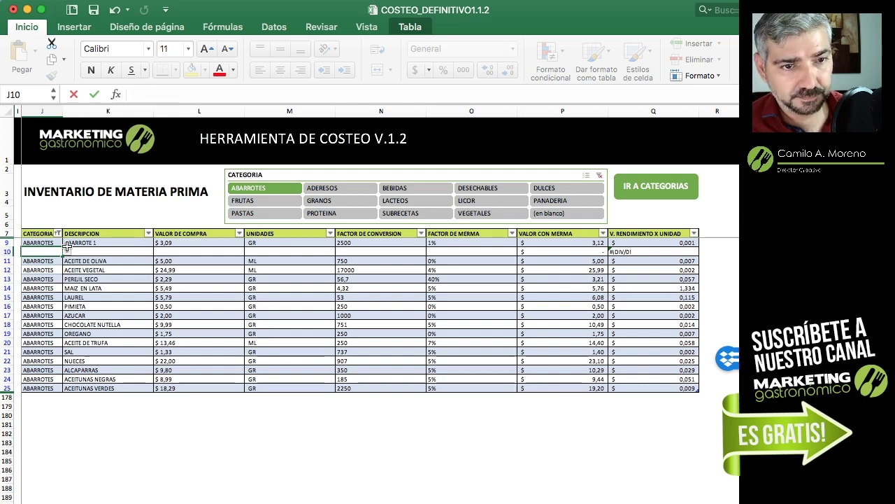
pyautogui.click(66, 251)
pyautogui.press('Escape')
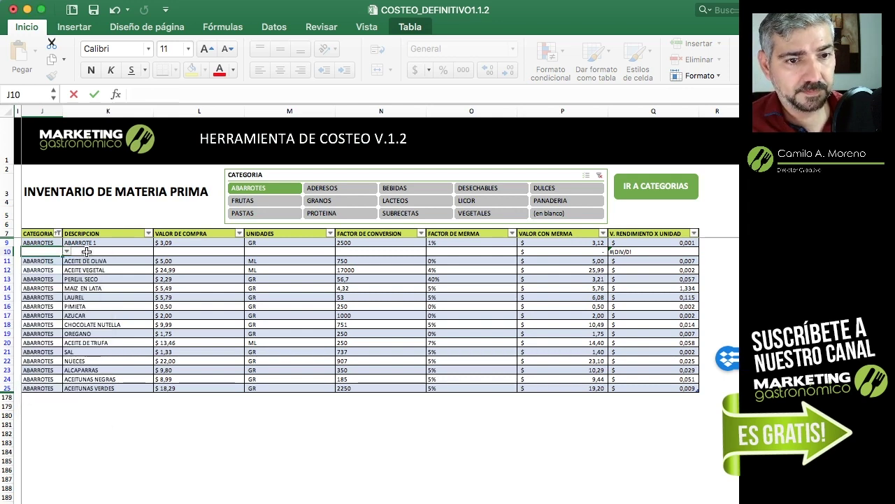
pyautogui.click(88, 257)
pyautogui.click(55, 252)
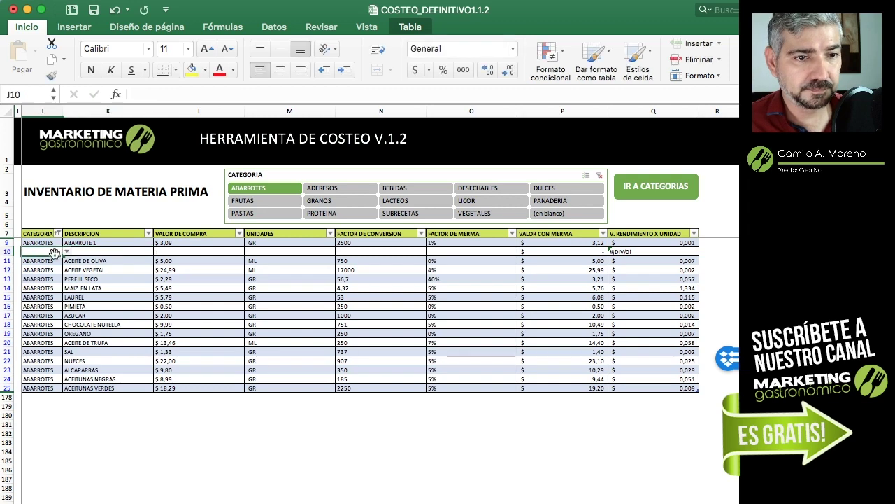
pyautogui.write('a')
pyautogui.click(42, 264)
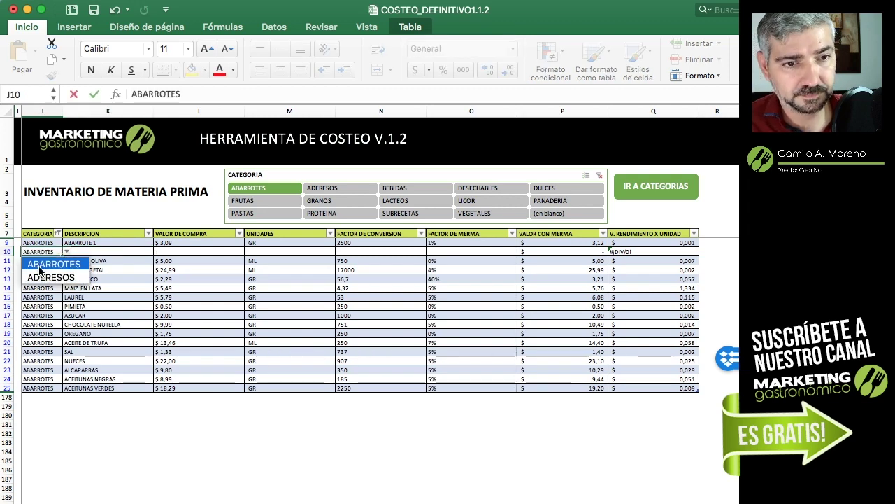
pyautogui.press('Return')
pyautogui.click(91, 250)
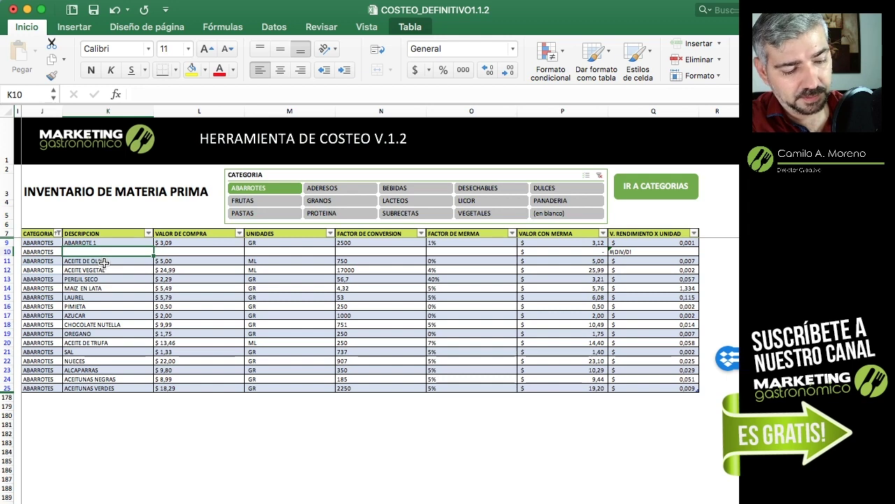
# Enter ATUN as the row 10 item with a purchase value of $3,70
pyautogui.write('ATUN')
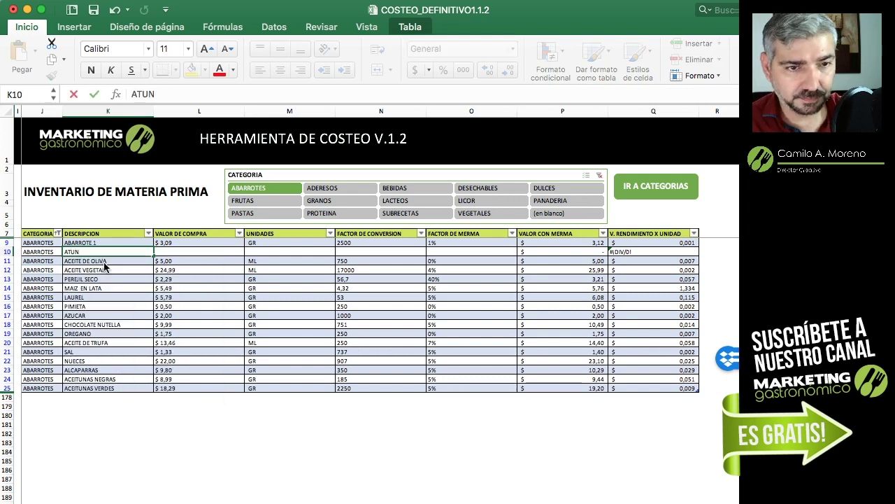
pyautogui.click(185, 251)
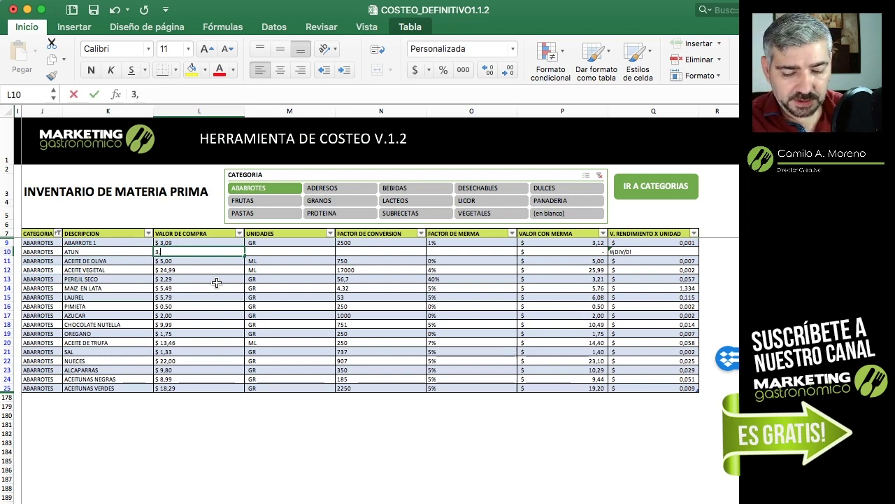
pyautogui.write('3,70')
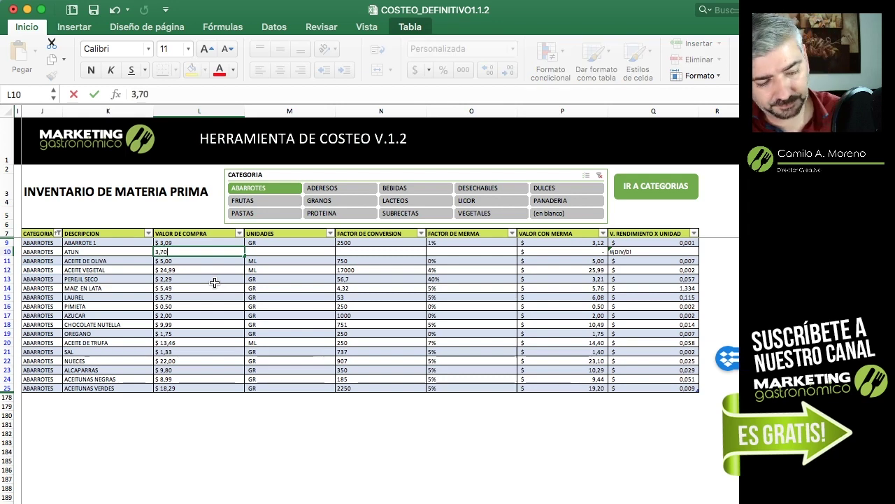
pyautogui.press('Tab')
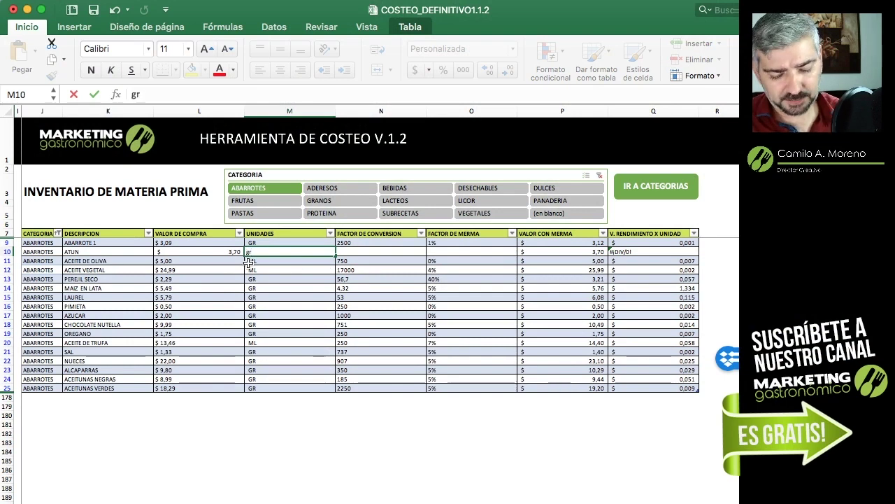
# Set ATUN's unit to GR and its conversion factor to 720
pyautogui.press('BackSpace')
pyautogui.write('GR')
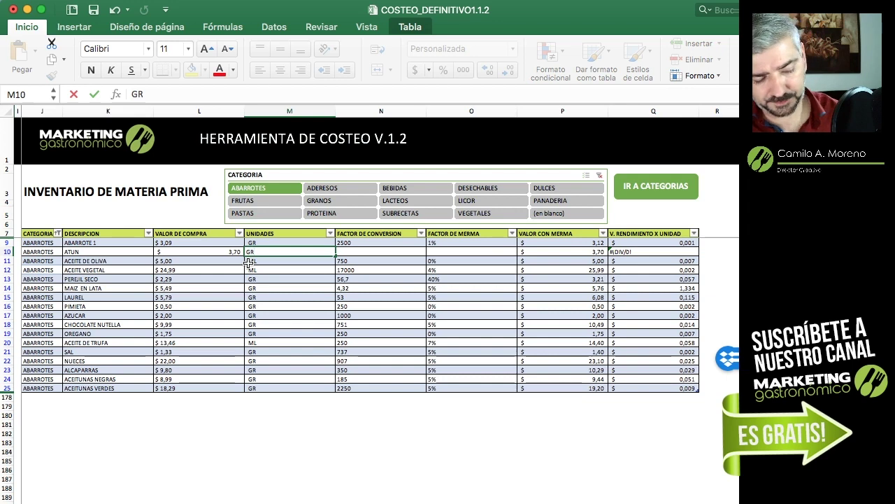
pyautogui.press('Tab')
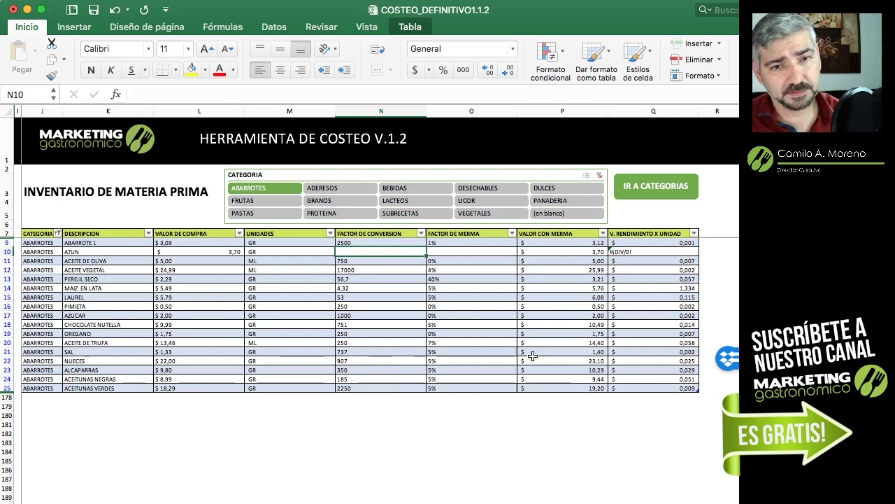
pyautogui.click(212, 254)
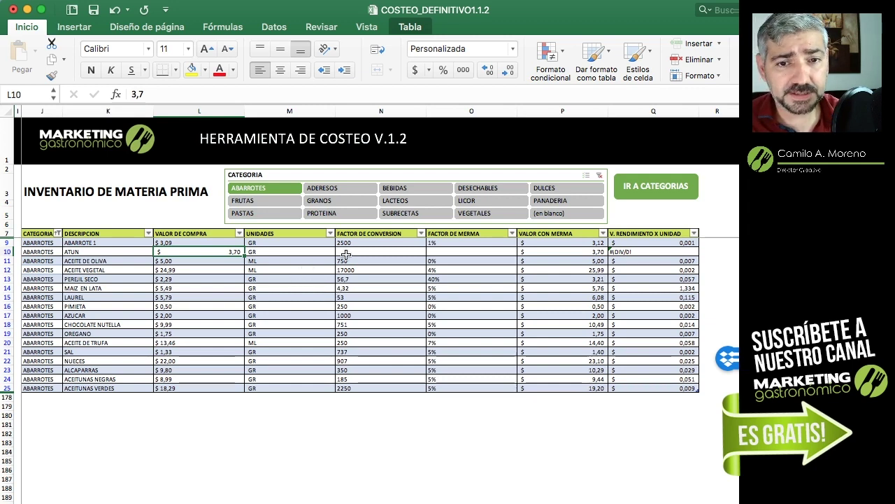
pyautogui.click(345, 253)
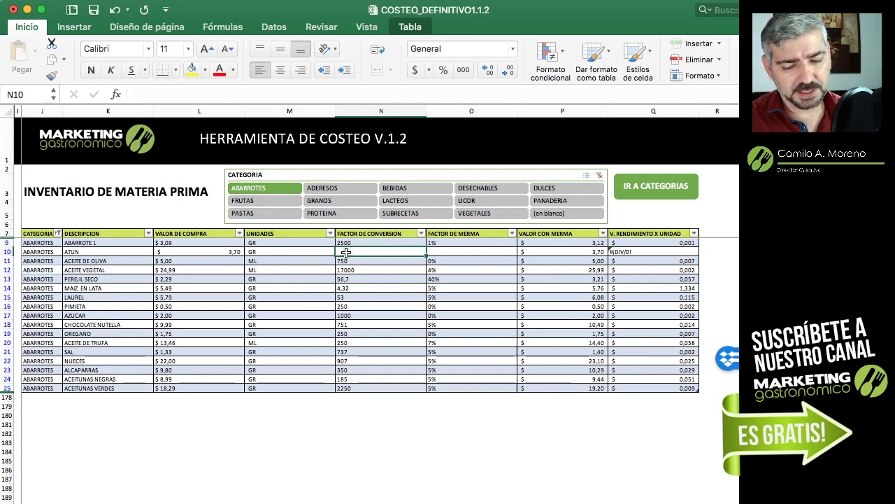
pyautogui.write('370')
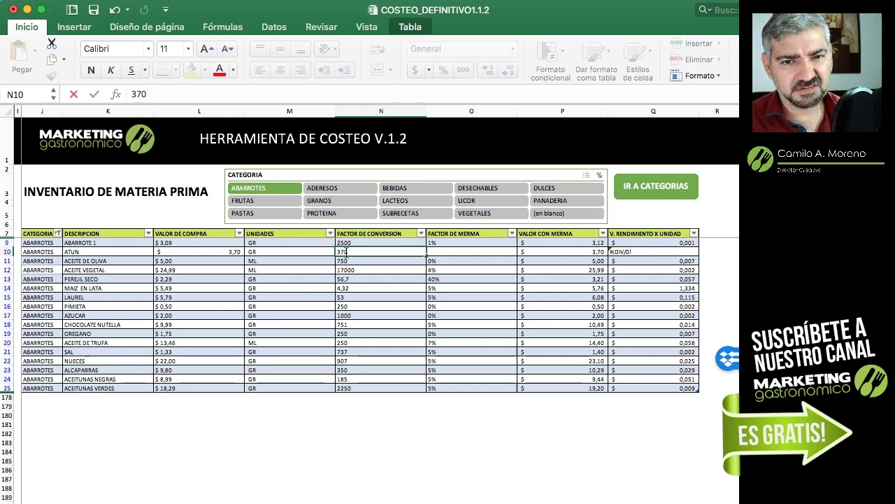
pyautogui.press('BackSpace')
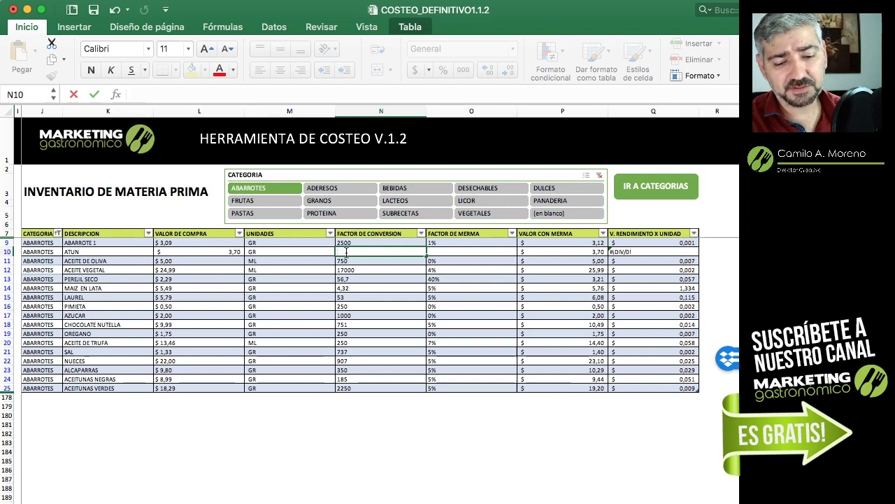
pyautogui.write('720')
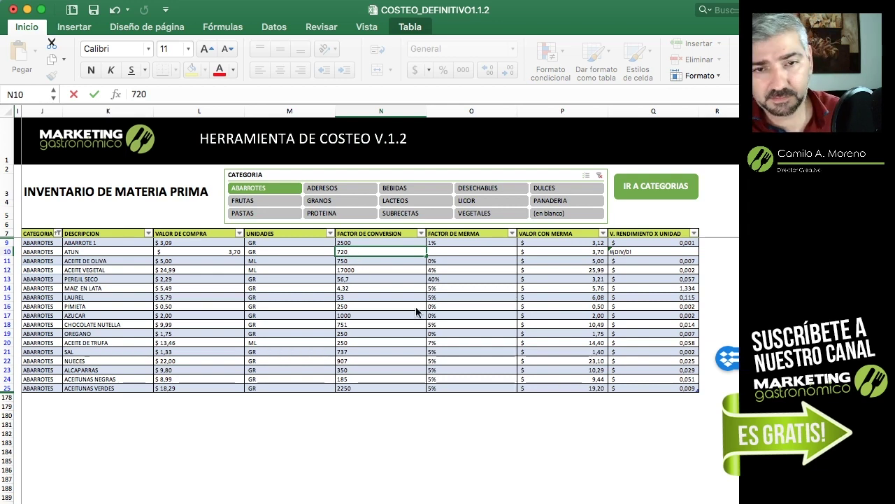
pyautogui.press('Tab')
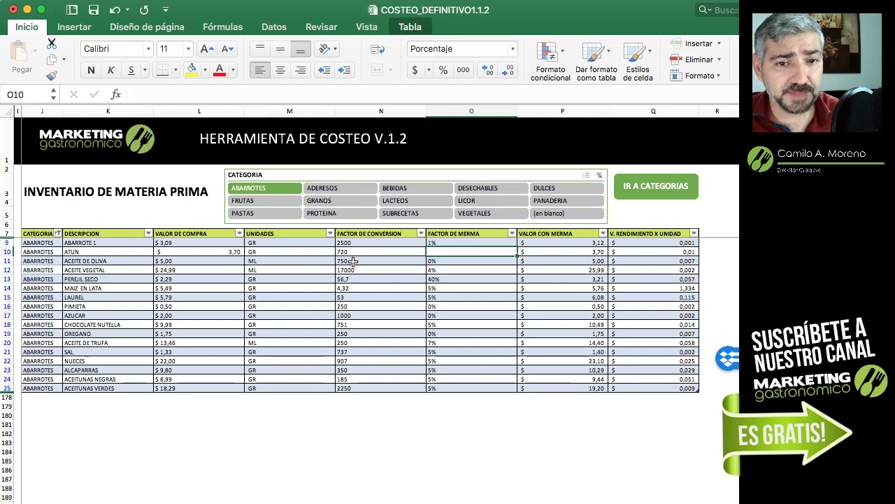
# Give ATUN a 10% waste factor
pyautogui.click(251, 253)
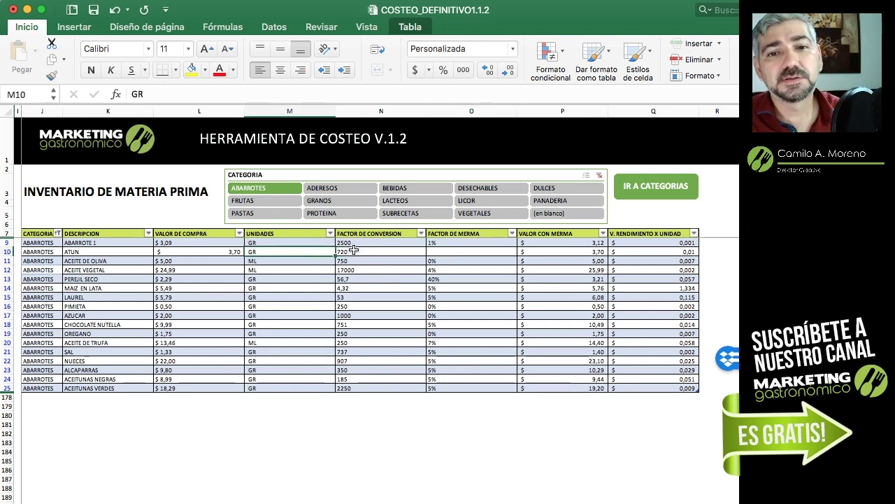
pyautogui.click(354, 250)
pyautogui.click(443, 251)
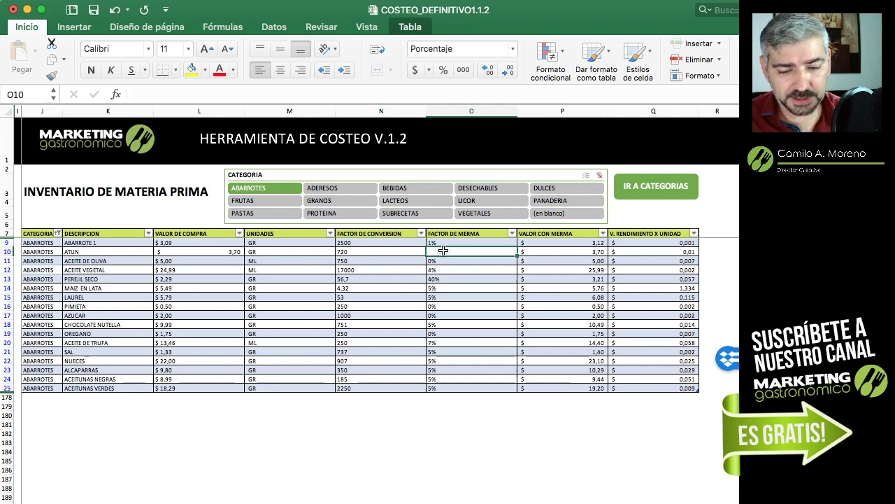
pyautogui.write('0')
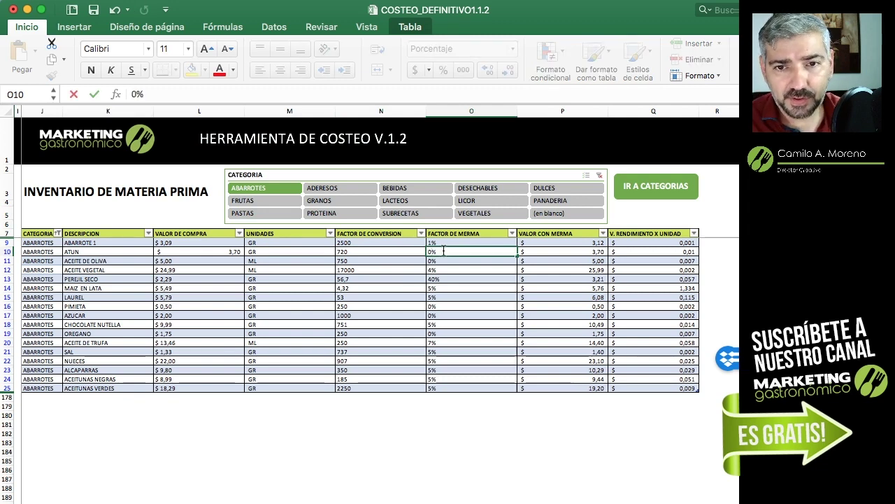
pyautogui.doubleClick(443, 251)
pyautogui.press('Tab')
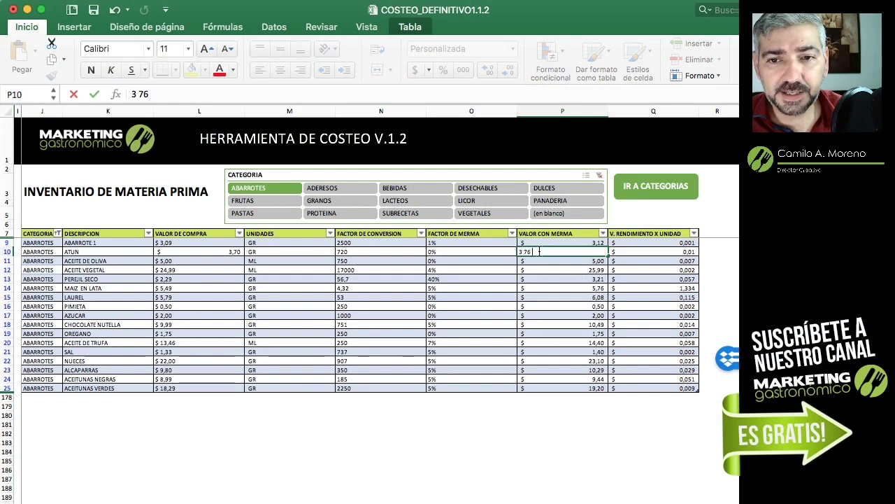
pyautogui.press('BackSpace')
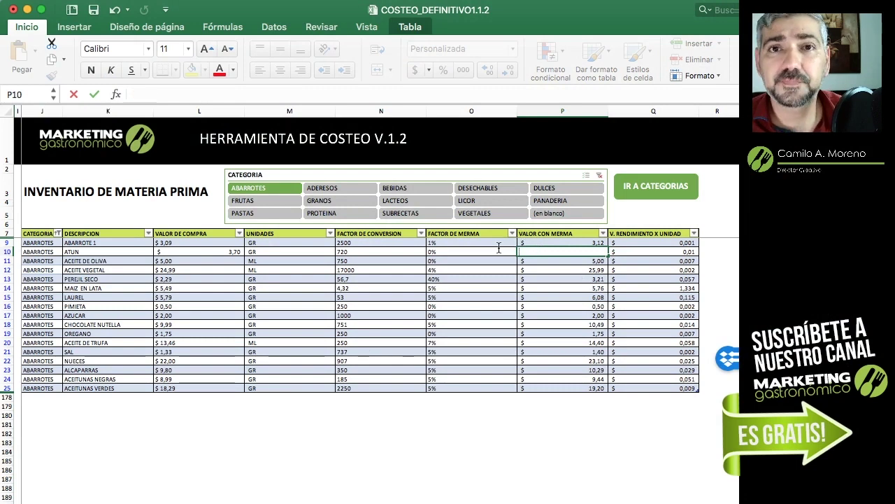
pyautogui.click(499, 250)
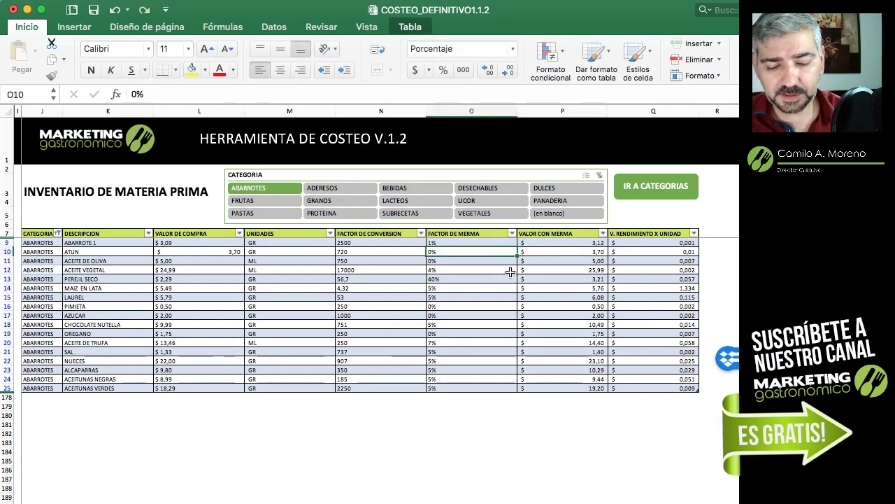
pyautogui.write('10')
pyautogui.press('Return')
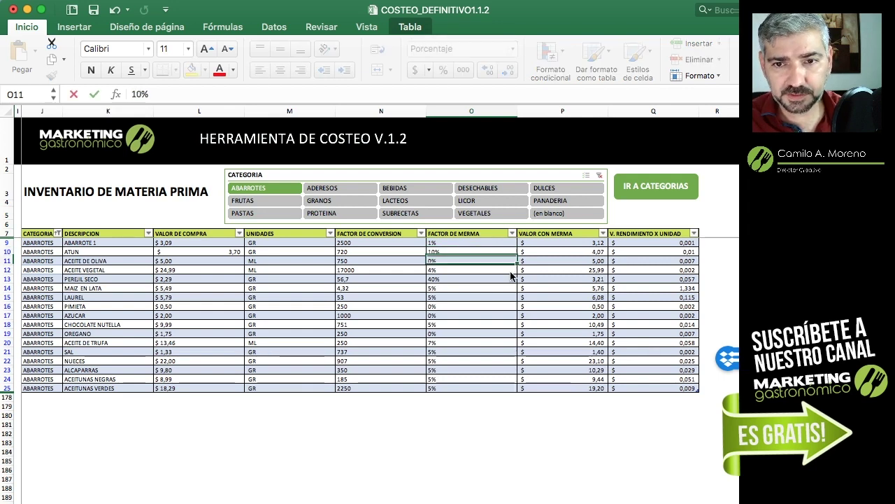
# Check ATUN's value with waste (4,07) and per-unit yield (0,01) formulas
pyautogui.click(449, 255)
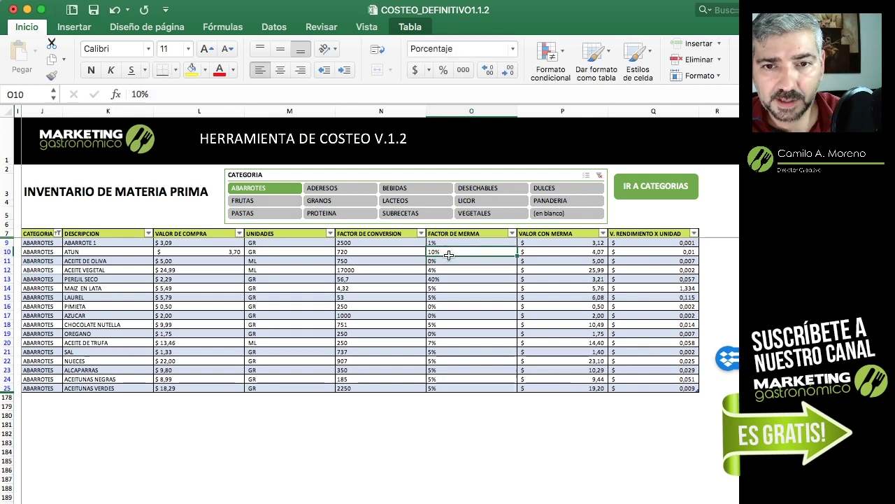
pyautogui.click(225, 254)
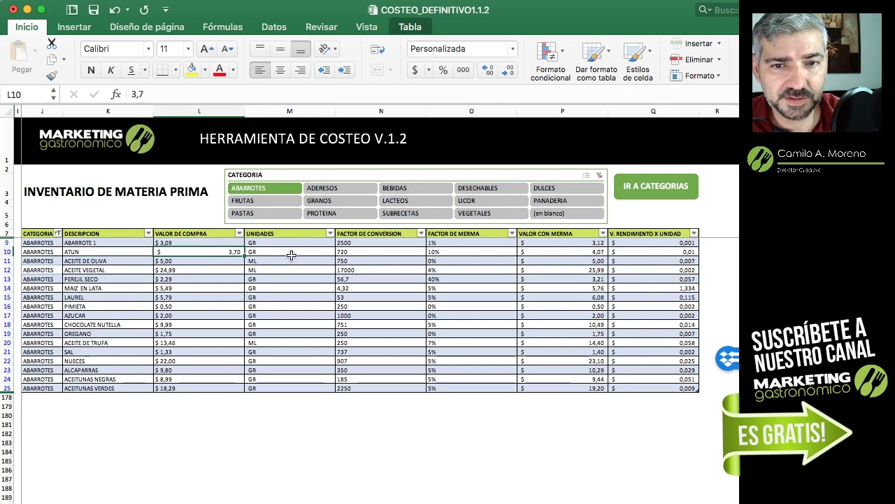
pyautogui.click(482, 252)
pyautogui.click(570, 254)
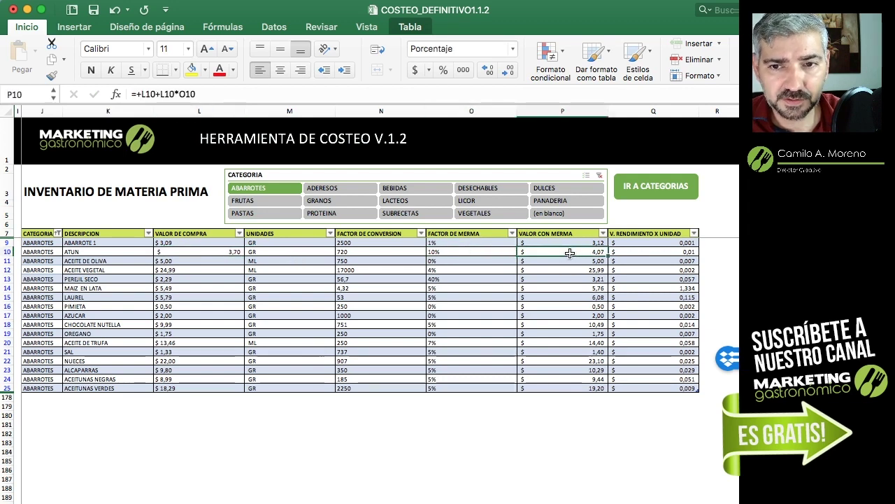
pyautogui.click(655, 252)
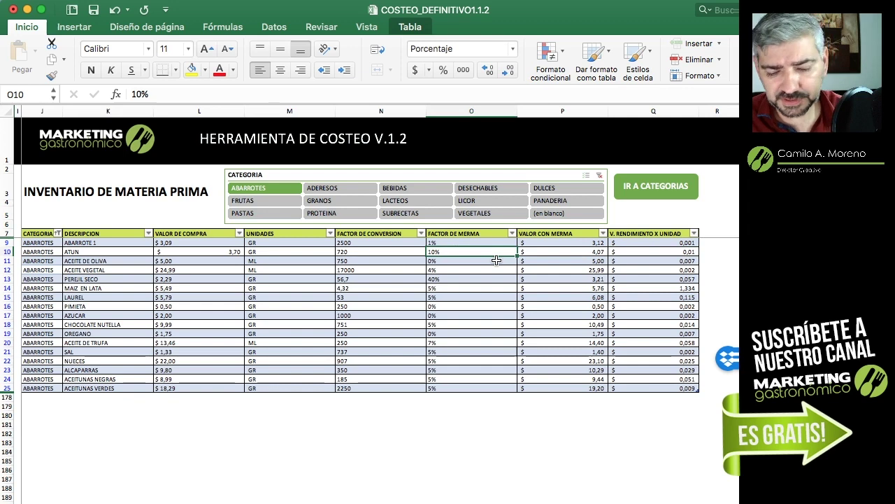
# Reset ATUN's waste factor to 0%
pyautogui.write('0')
pyautogui.press('Return')
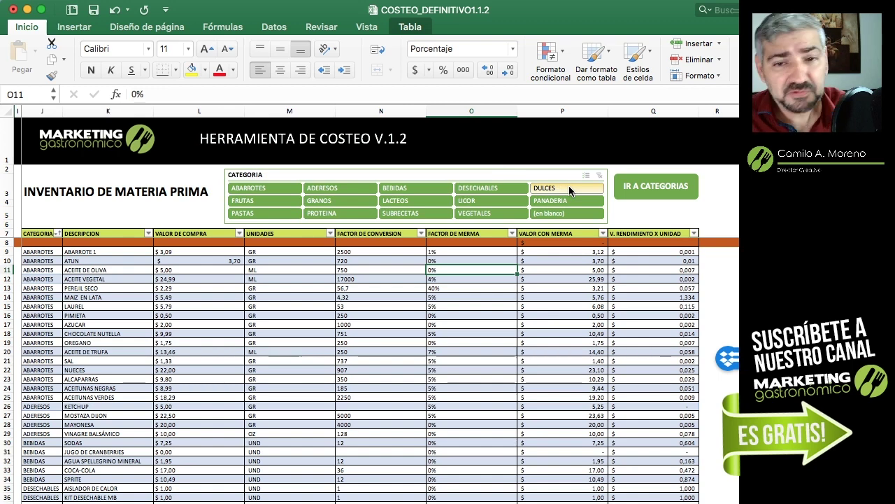
# Rename DULCES to IMPORTADOS in the CATEGORIAS list and return to the inventory
pyautogui.click(636, 193)
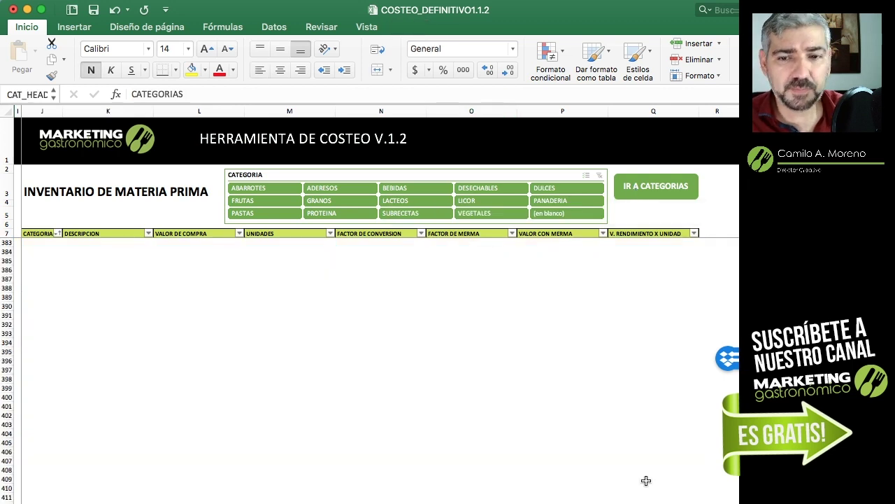
pyautogui.scroll(-12, 646, 480)
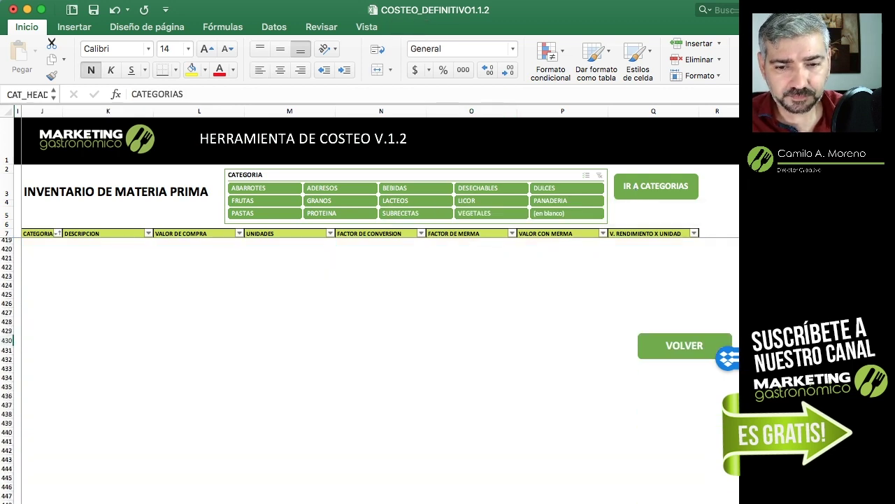
pyautogui.hscroll(2, 378, 370)
pyautogui.hscroll(1, 377, 371)
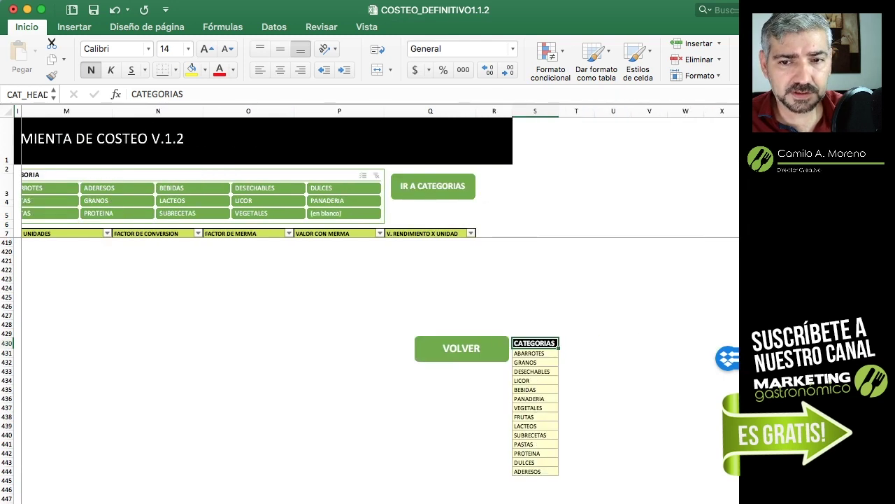
pyautogui.scroll(-3, 575, 406)
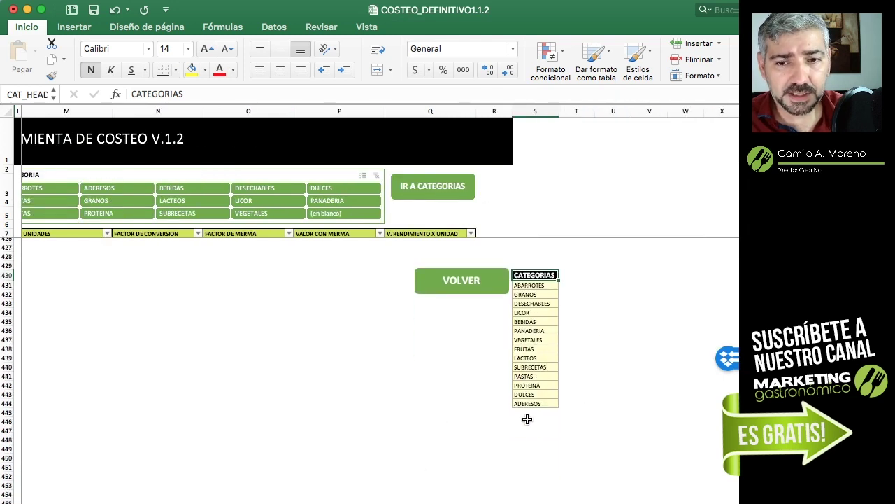
pyautogui.click(535, 396)
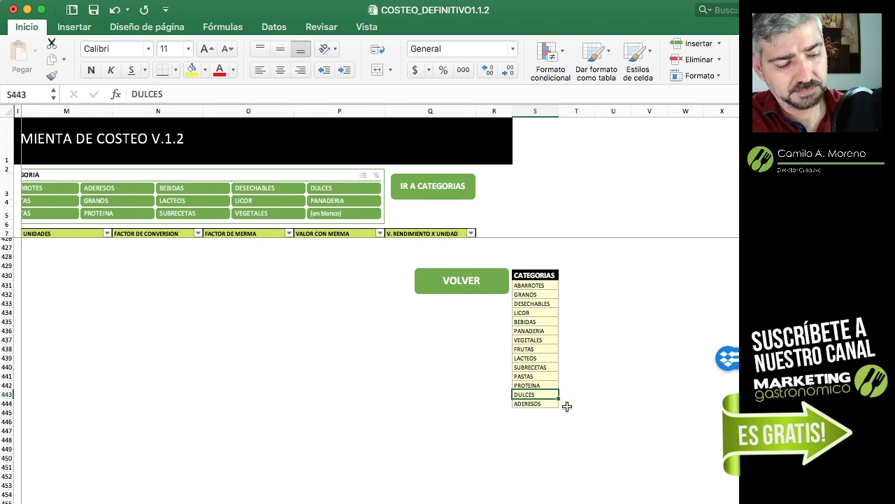
pyautogui.write('IMPORTD')
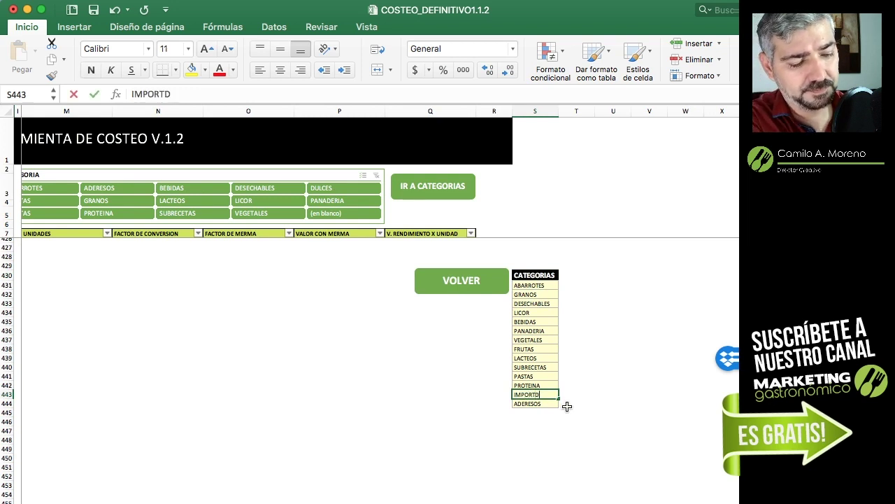
pyautogui.press('BackSpace')
pyautogui.write('ADOS')
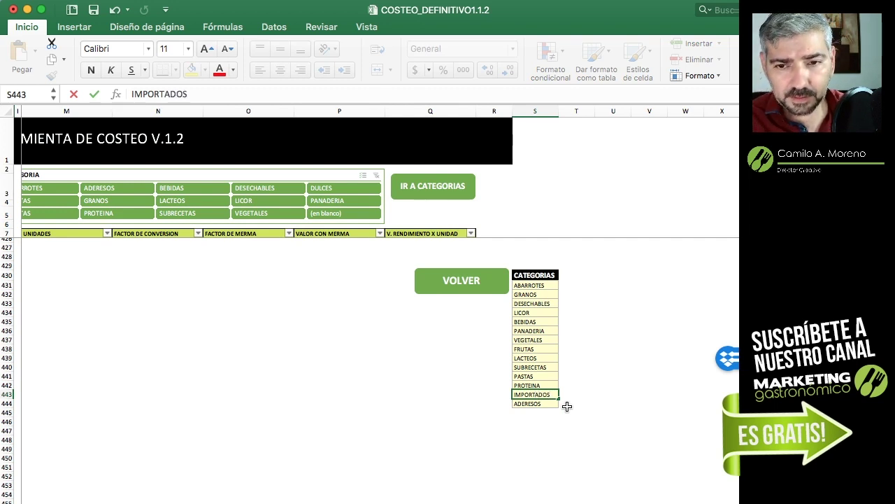
pyautogui.press('Return')
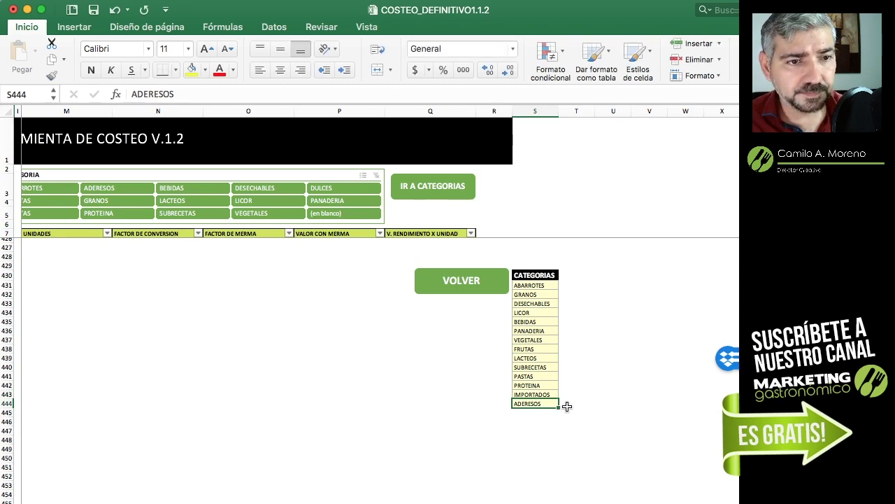
pyautogui.click(464, 287)
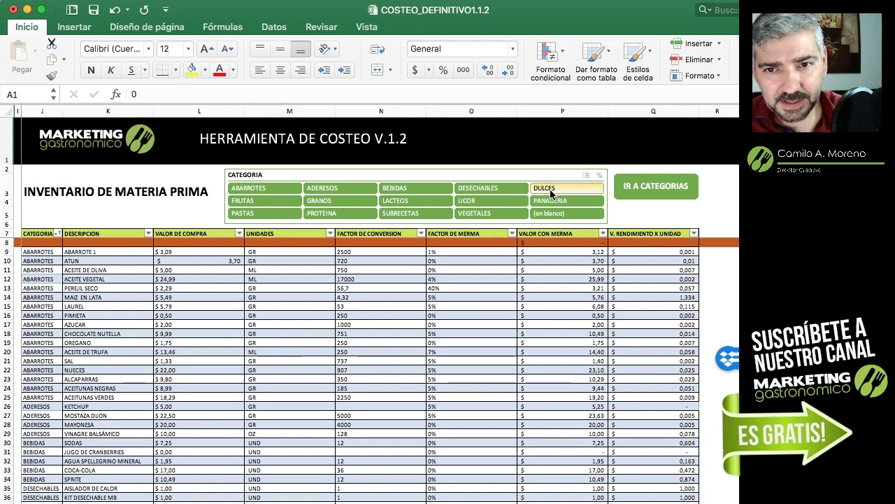
# Reassign the DULCES items BOMBON and GELATINA to the IMPORTADOS category
pyautogui.click(551, 189)
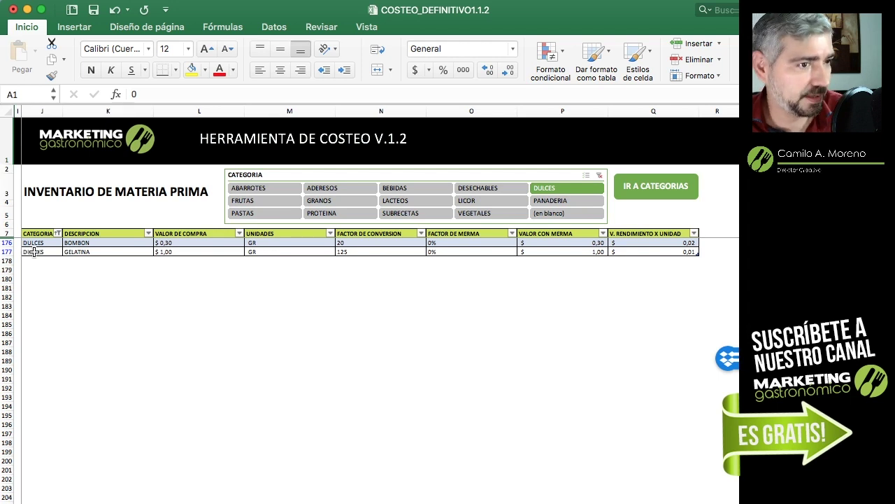
pyautogui.click(48, 243)
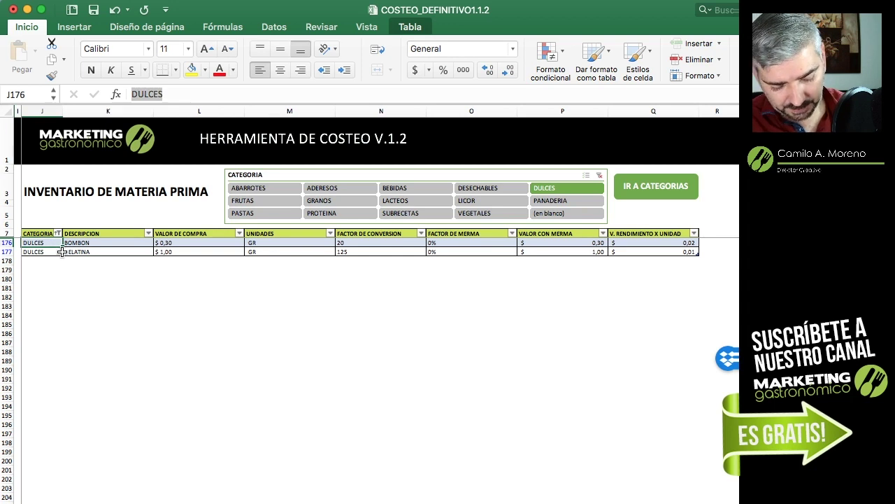
pyautogui.write('IMPORTADOS')
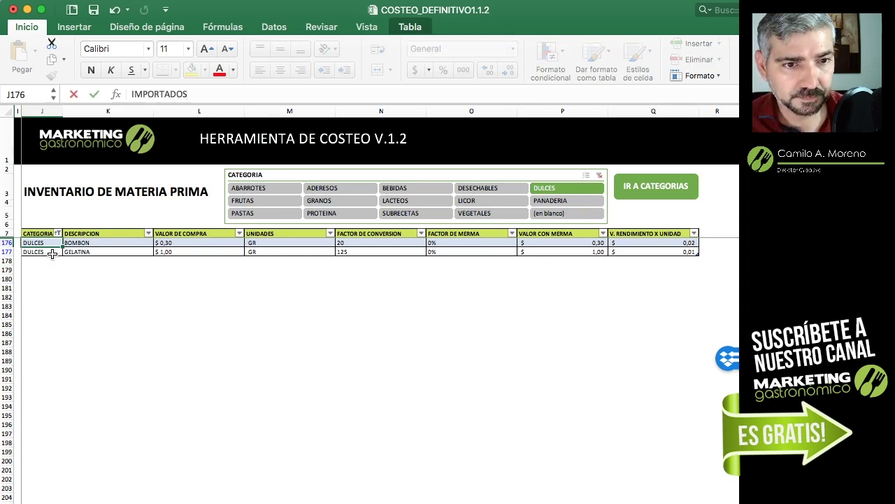
pyautogui.press('Return')
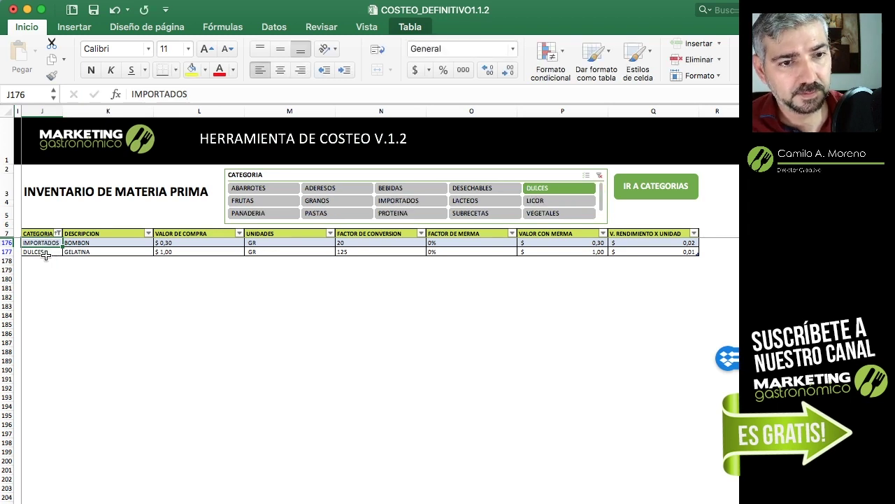
pyautogui.click(42, 254)
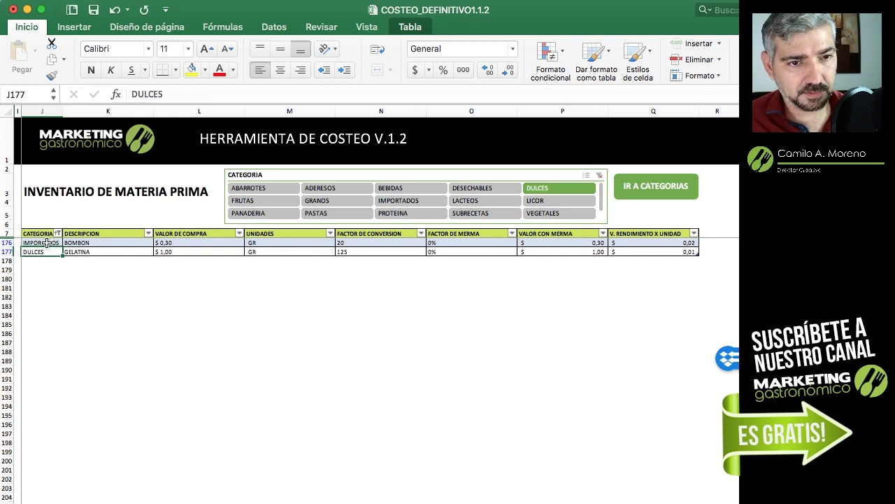
pyautogui.click(45, 242)
pyautogui.moveTo(62, 252); pyautogui.dragTo(61, 257)
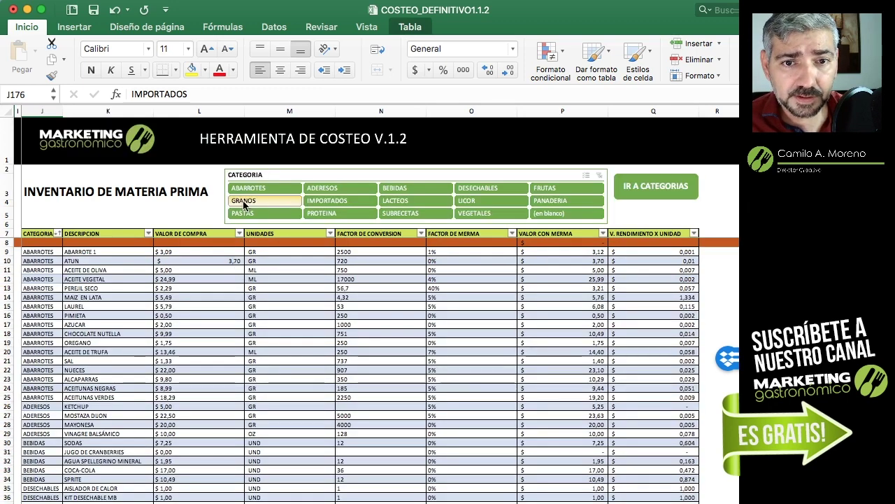
# Filter the inventory table to the IMPORTADOS category
pyautogui.click(342, 204)
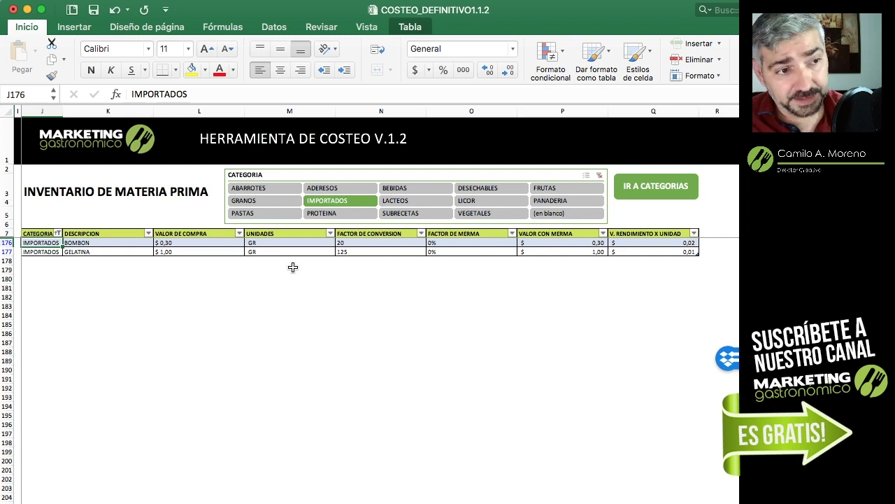
pyautogui.click(44, 253)
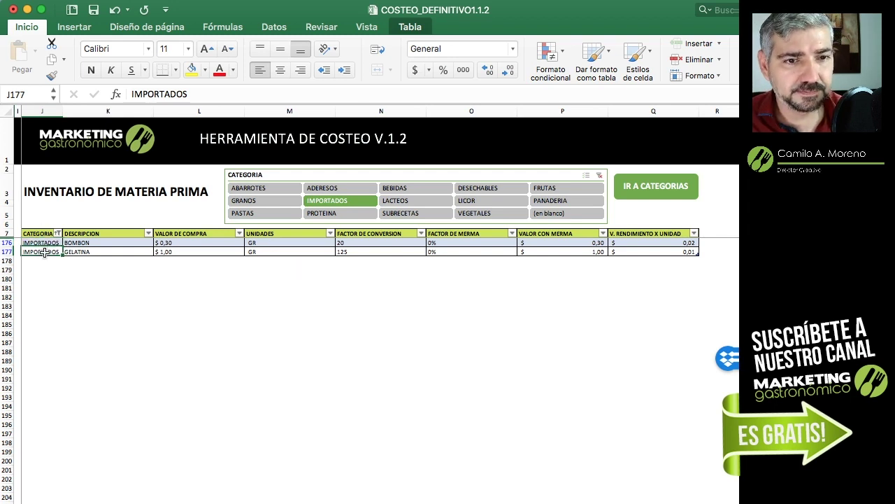
pyautogui.click(223, 28)
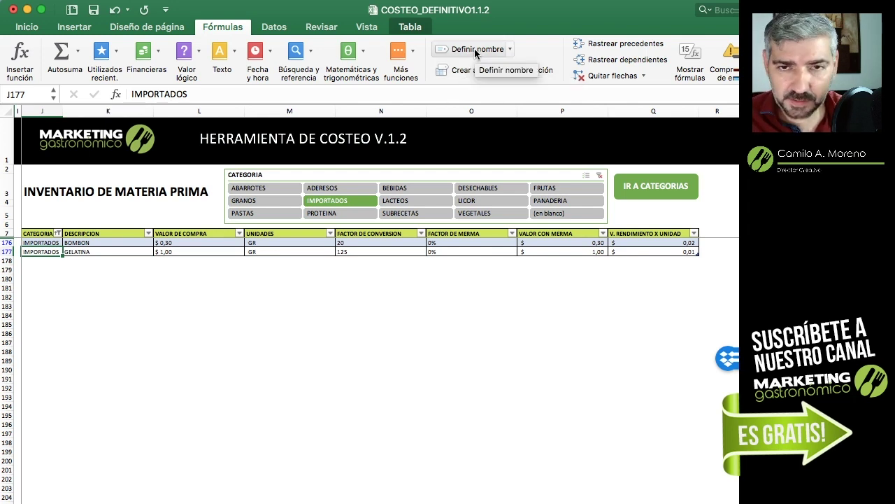
# Rename the DULCES named range to IMPORTADOS, referring to INVENTARIO!$K$176:$K$177
pyautogui.click(474, 49)
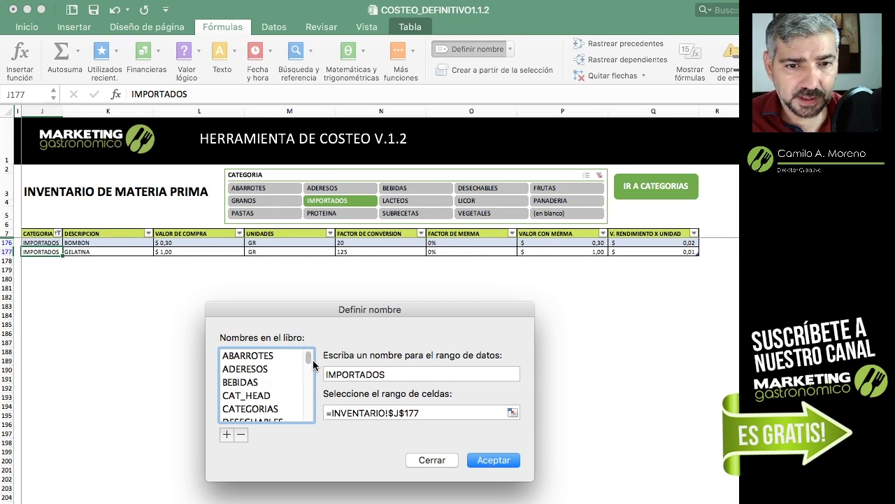
pyautogui.click(277, 384)
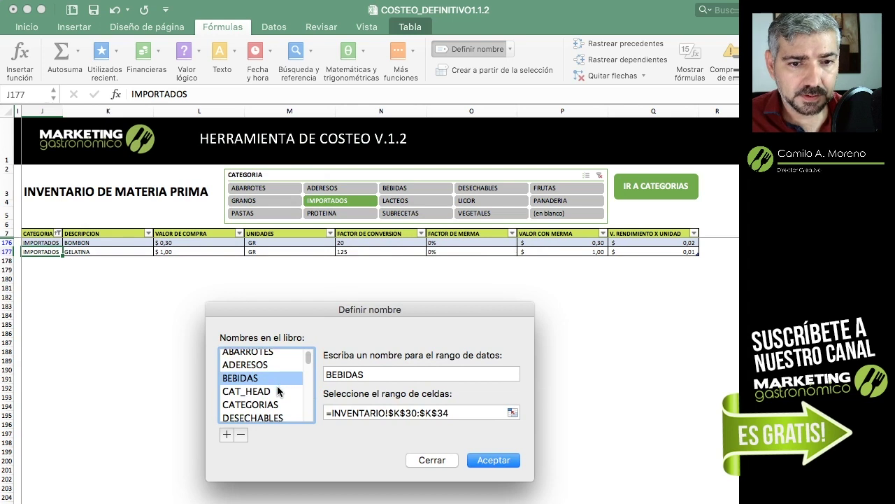
pyautogui.scroll(-1, 277, 391)
pyautogui.scroll(-1, 273, 390)
pyautogui.scroll(-2, 259, 389)
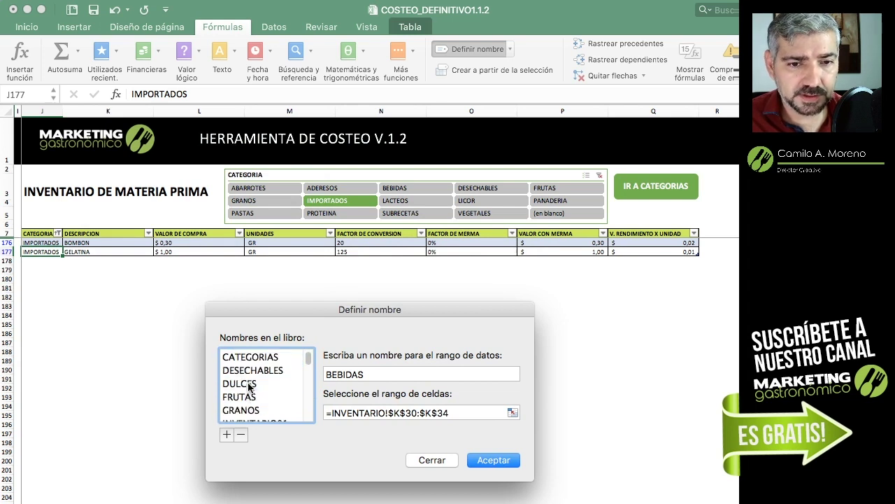
pyautogui.click(249, 384)
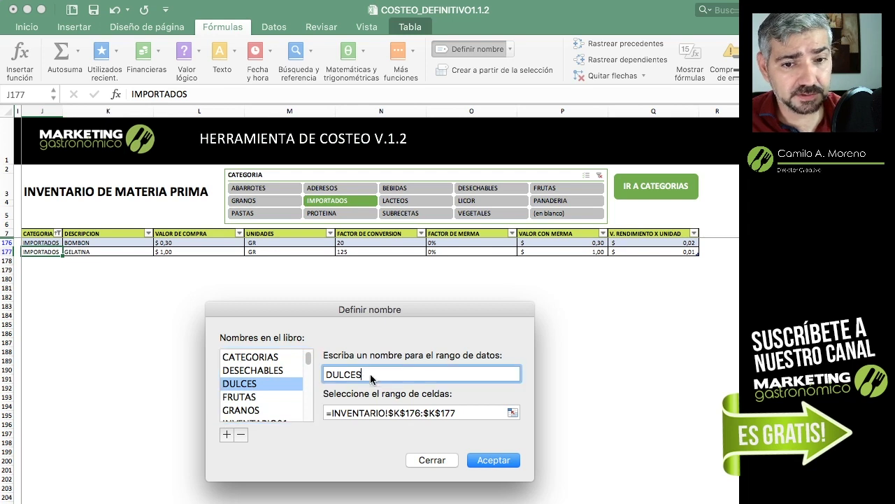
pyautogui.doubleClick(371, 374)
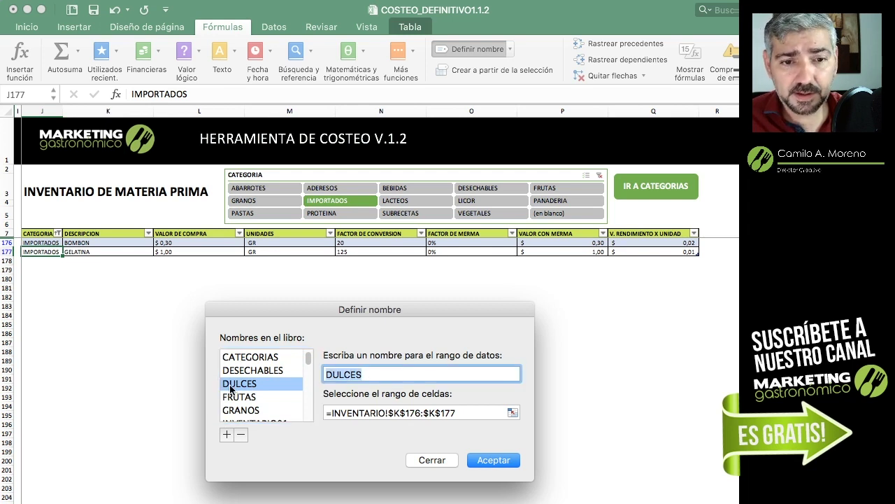
pyautogui.write('IM')
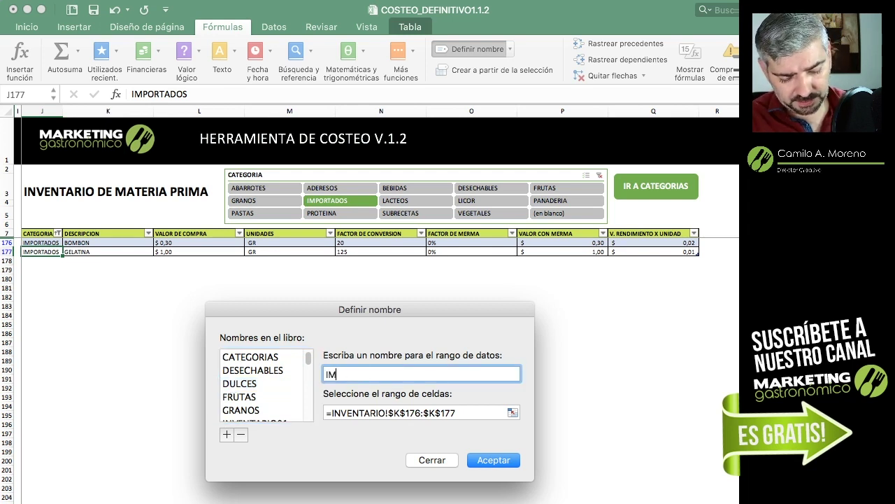
pyautogui.write('PORTADOS')
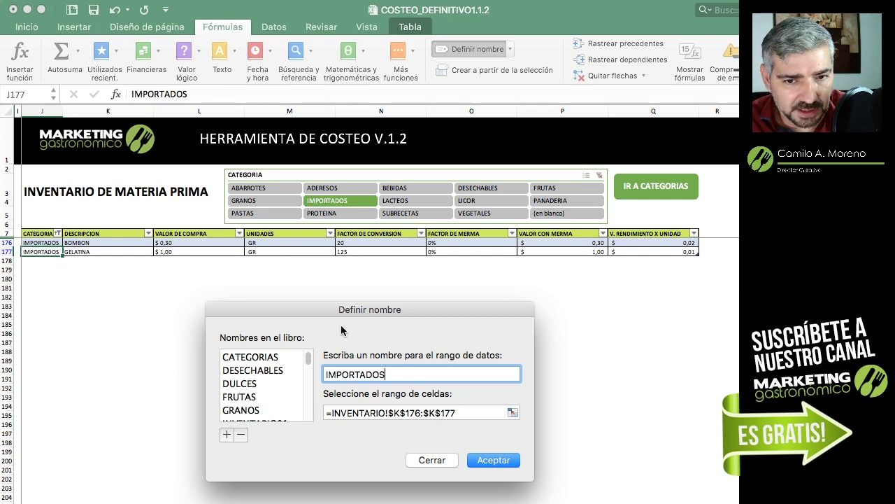
pyautogui.click(488, 461)
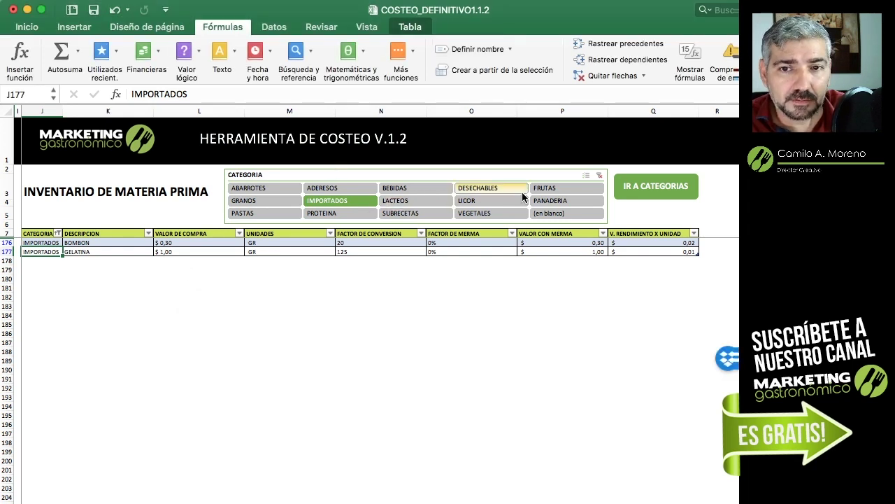
# Bring up the category dropdown for cell B20 in the COSTOS PRIMARIOS table
pyautogui.click(598, 176)
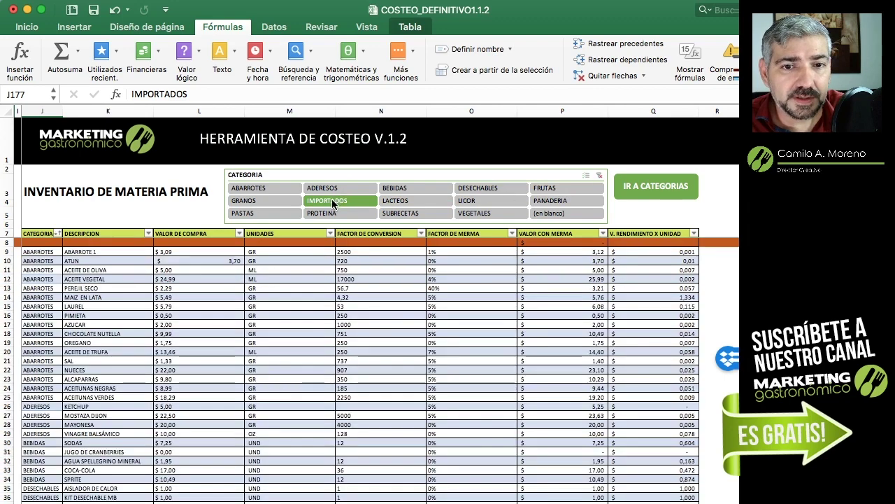
pyautogui.click(332, 201)
pyautogui.click(330, 202)
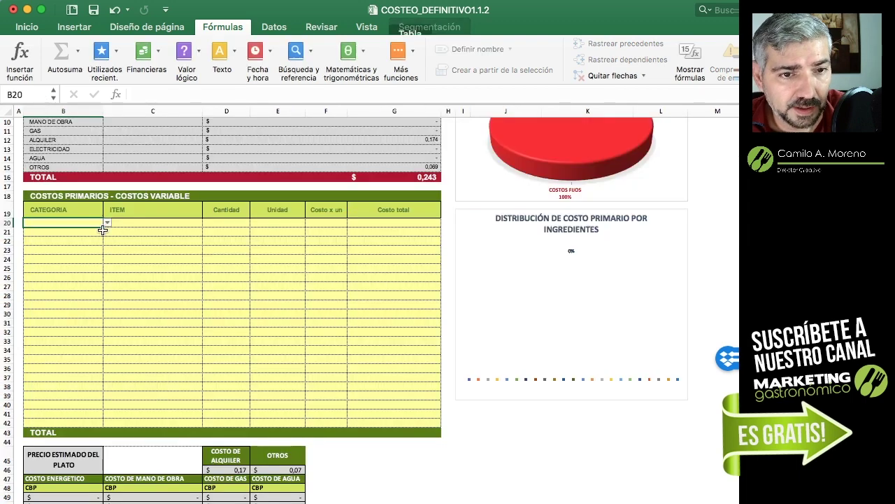
pyautogui.click(105, 224)
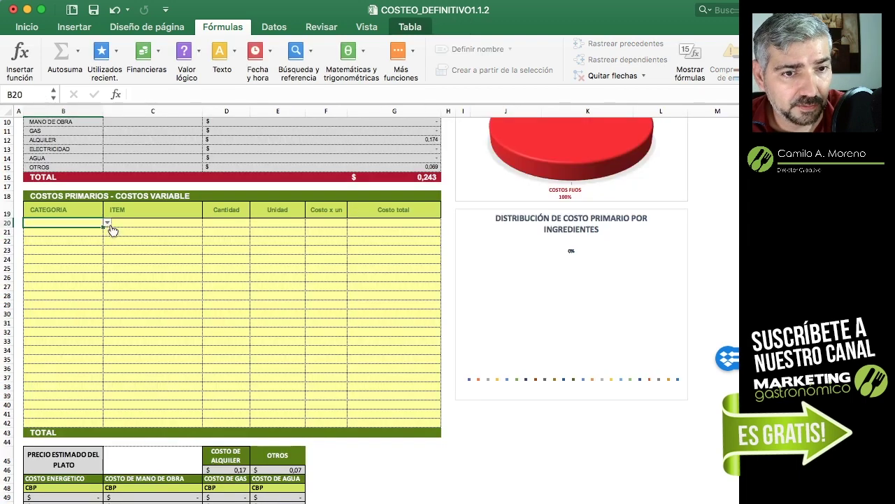
pyautogui.click(108, 224)
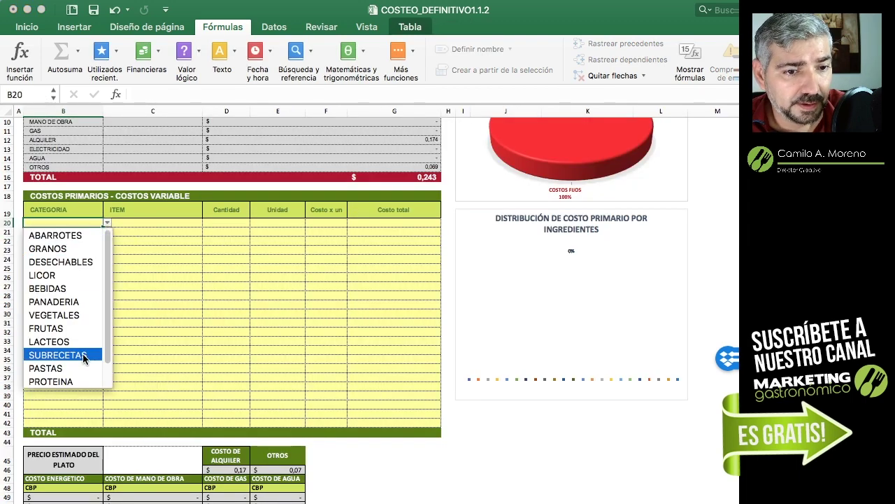
# Choose IMPORTADOS as B20's category, then switch to the IMPORTADOS-filtered inventory sheet
pyautogui.moveTo(108, 320); pyautogui.dragTo(107, 366)
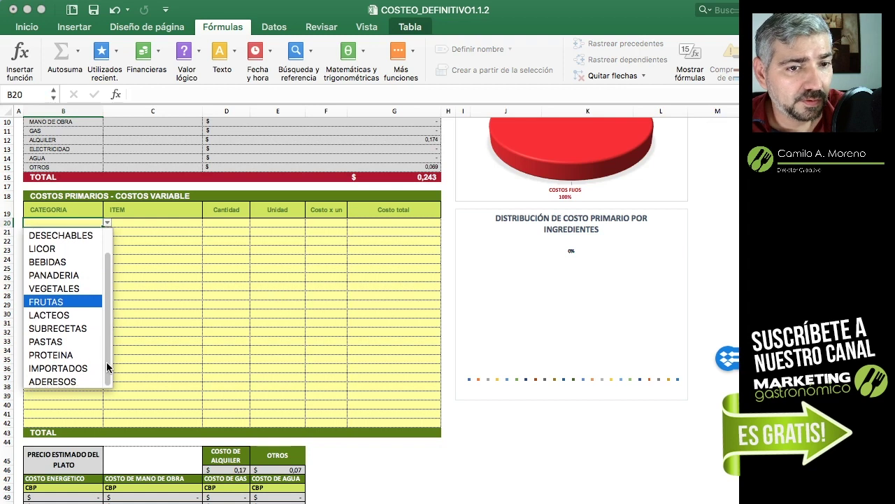
pyautogui.click(84, 368)
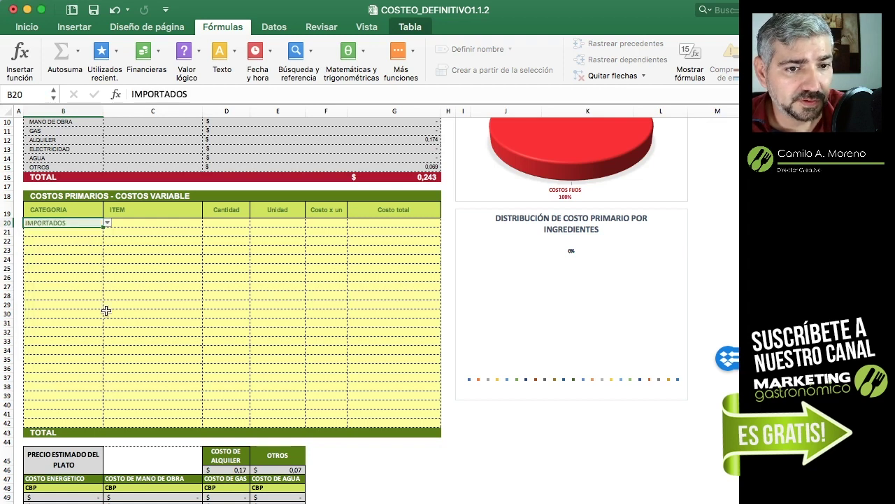
pyautogui.click(170, 222)
pyautogui.click(207, 222)
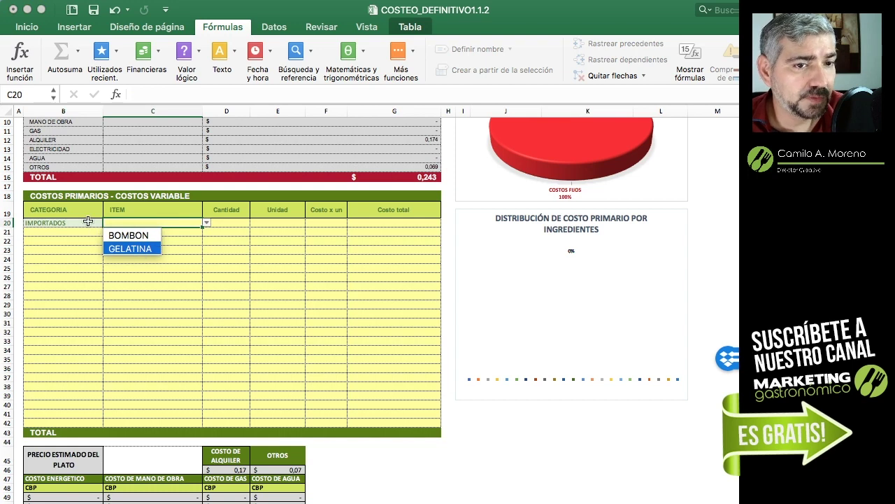
pyautogui.press('Escape')
pyautogui.hotkey('ctrl', 'pagedown')
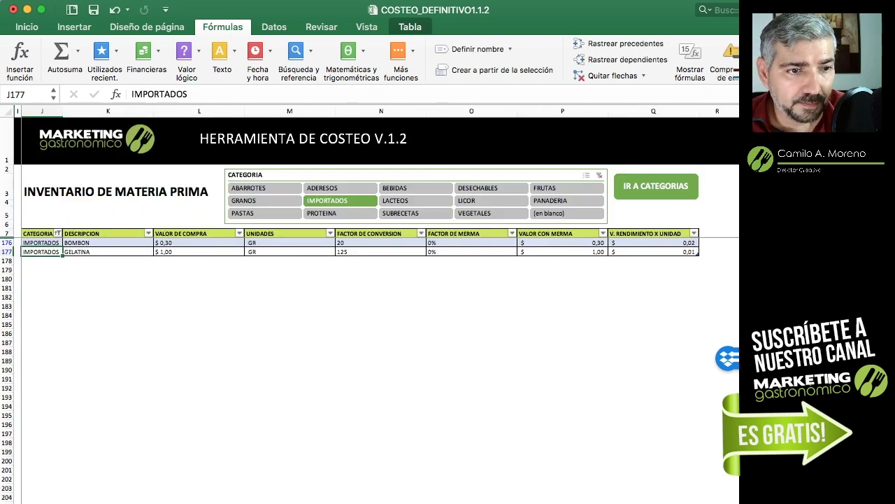
# Clear the CATEGORIA filter and go to the CATEGORIAS list
pyautogui.click(600, 175)
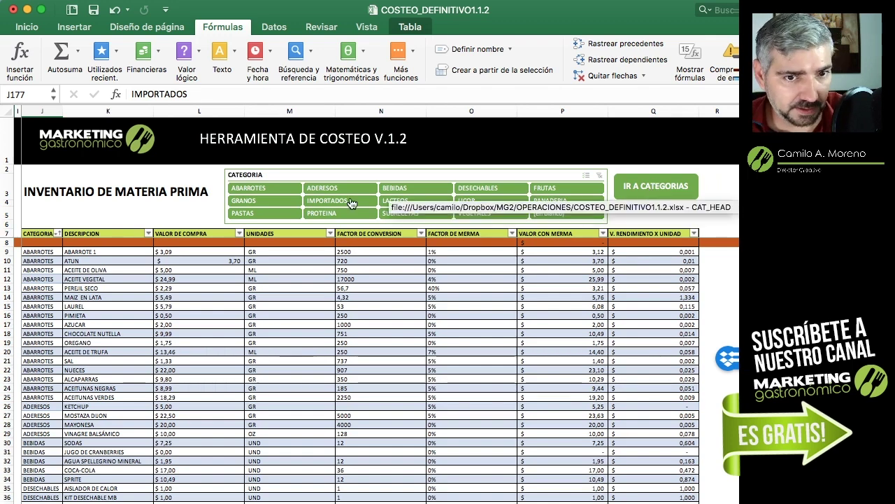
pyautogui.click(668, 195)
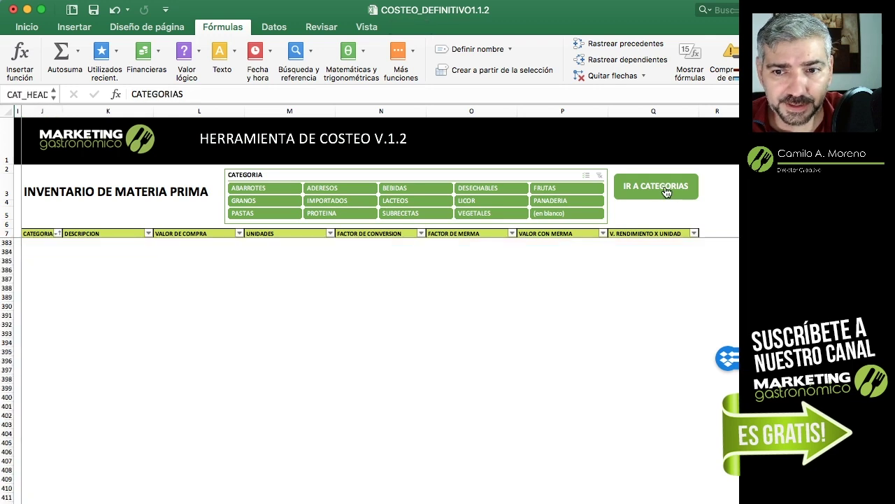
pyautogui.scroll(-8, 629, 445)
pyautogui.scroll(-8, 628, 446)
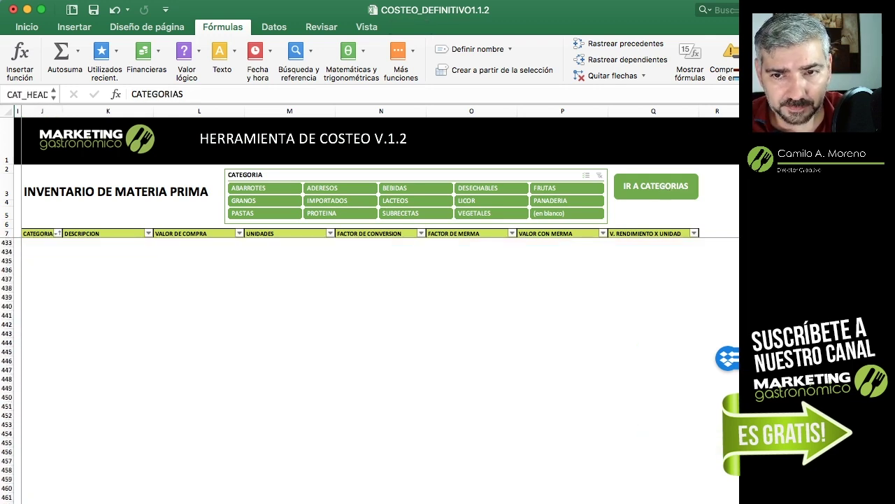
pyautogui.hscroll(1, 381, 294)
pyautogui.scroll(4, 380, 371)
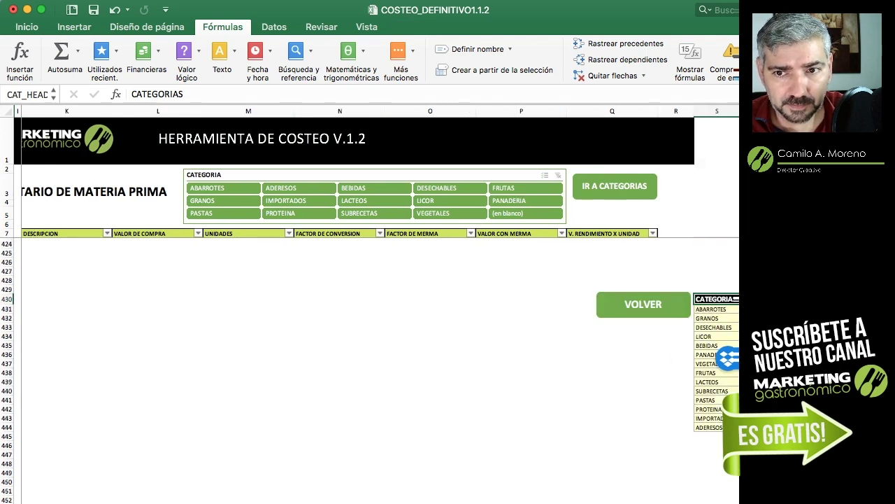
pyautogui.scroll(2, 380, 370)
pyautogui.hscroll(1, 380, 293)
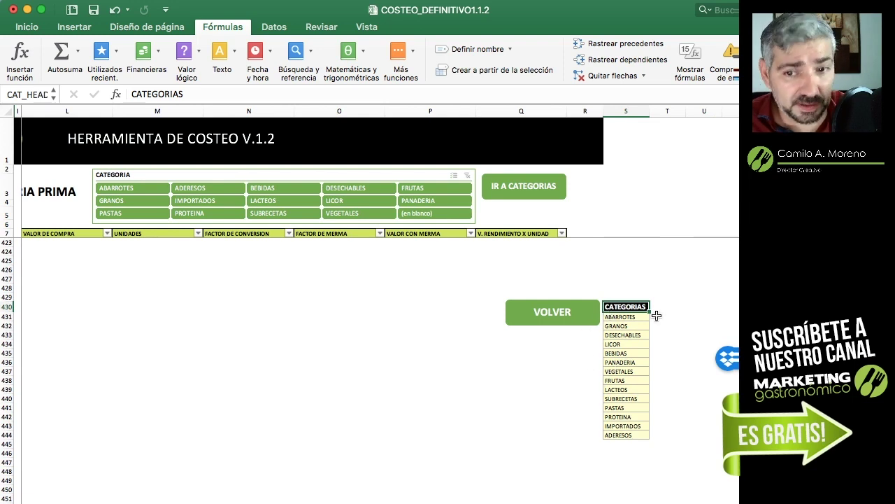
# Insert a row below ABARROTES and add OTROS as a new category
pyautogui.click(7, 317)
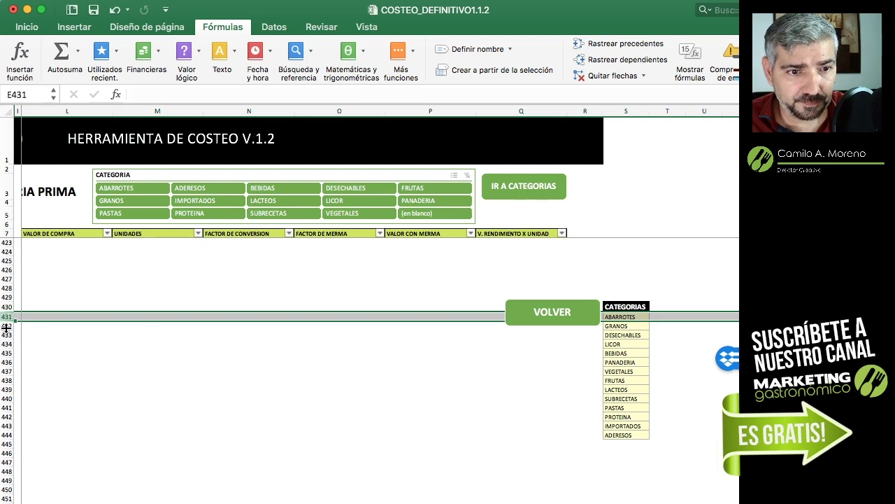
pyautogui.rightClick(7, 326)
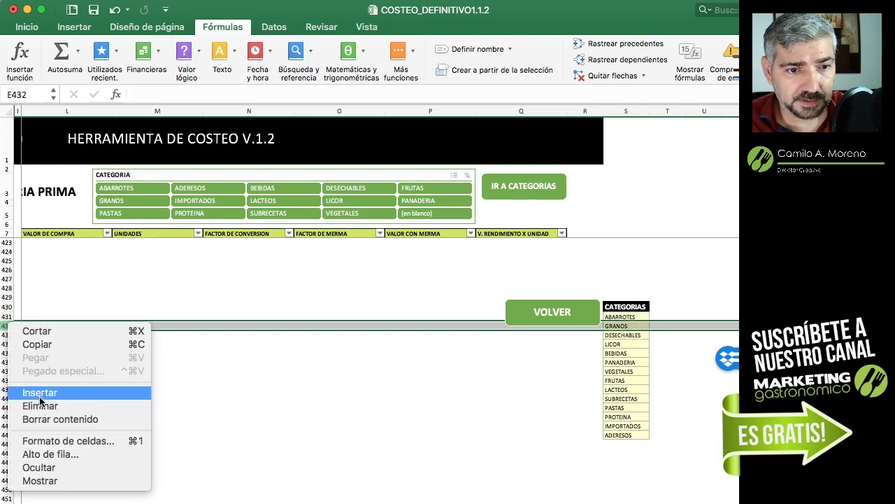
pyautogui.click(42, 393)
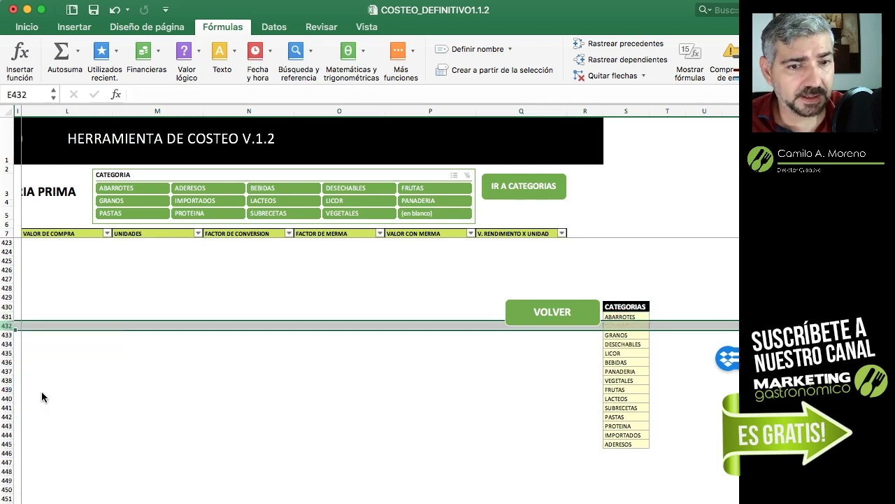
pyautogui.click(626, 326)
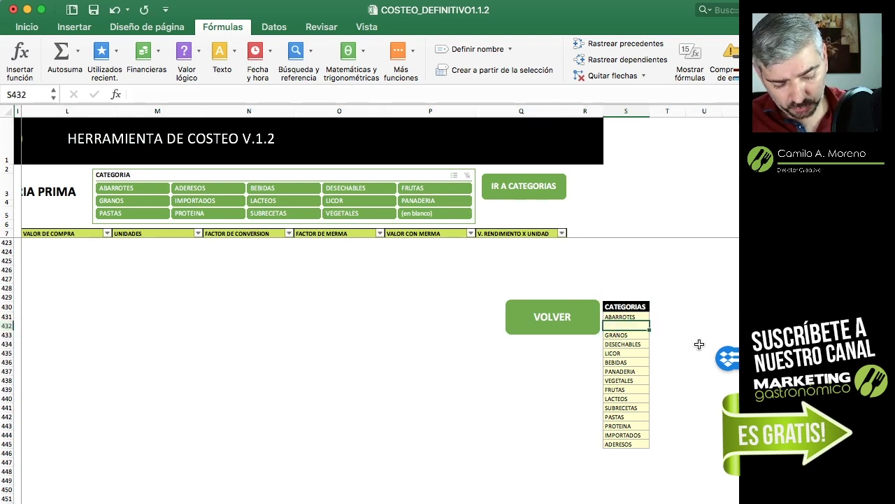
pyautogui.write('OTROS')
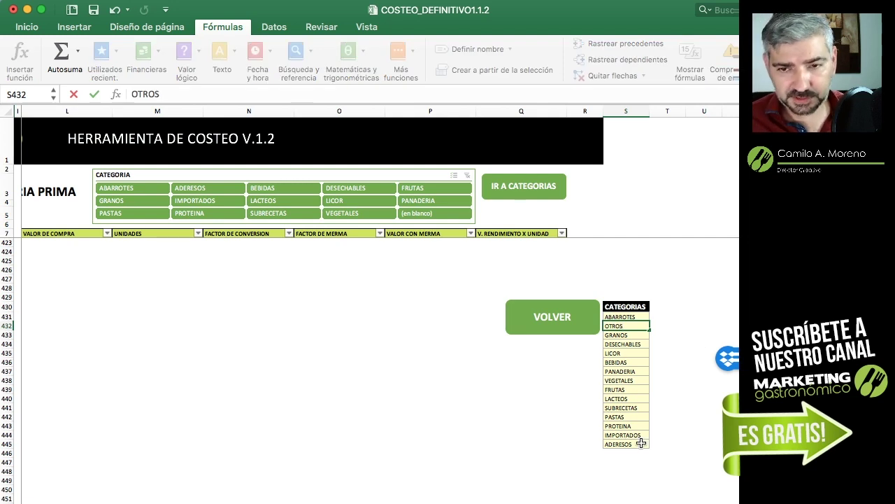
pyautogui.click(615, 480)
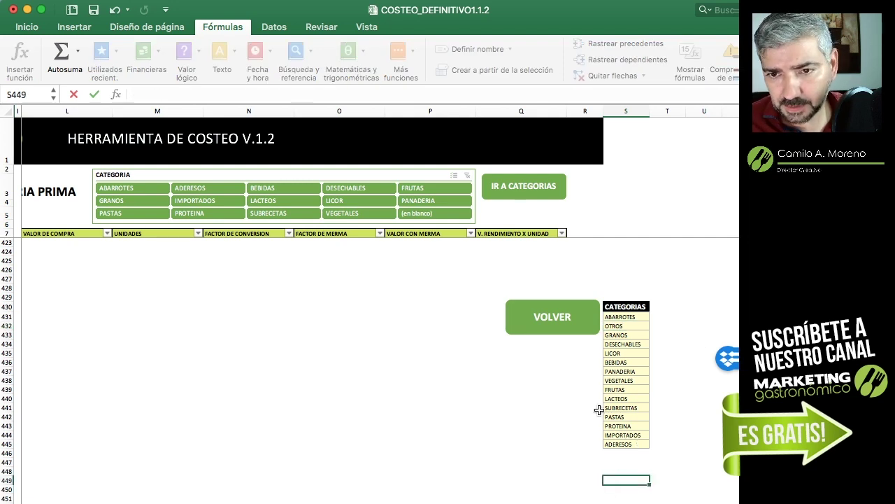
# Return to the inventory table and extend it from Q176 with a new blank row 177
pyautogui.click(556, 318)
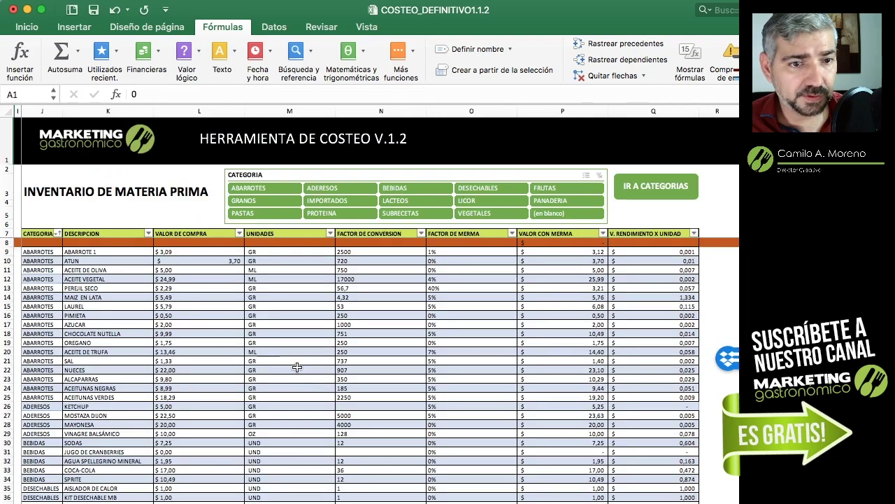
pyautogui.scroll(-5, 425, 400)
pyautogui.scroll(-8, 425, 399)
pyautogui.scroll(-8, 426, 399)
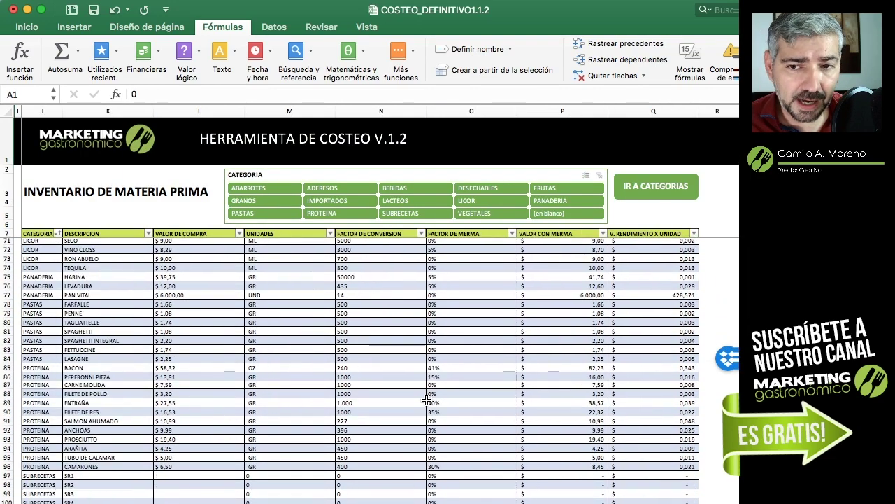
pyautogui.scroll(-8, 426, 400)
pyautogui.scroll(-5, 425, 399)
pyautogui.scroll(-9, 426, 399)
pyautogui.scroll(-3, 425, 399)
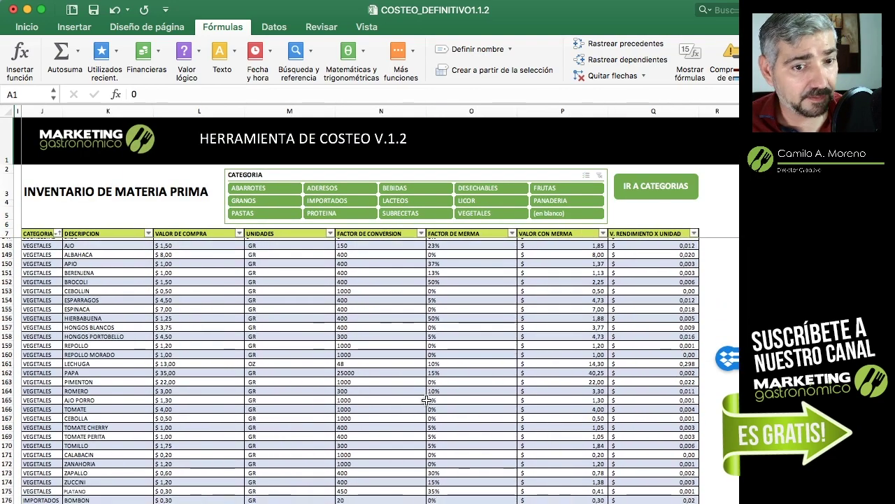
pyautogui.hotkey('ctrl', 'End')
pyautogui.press('Up')
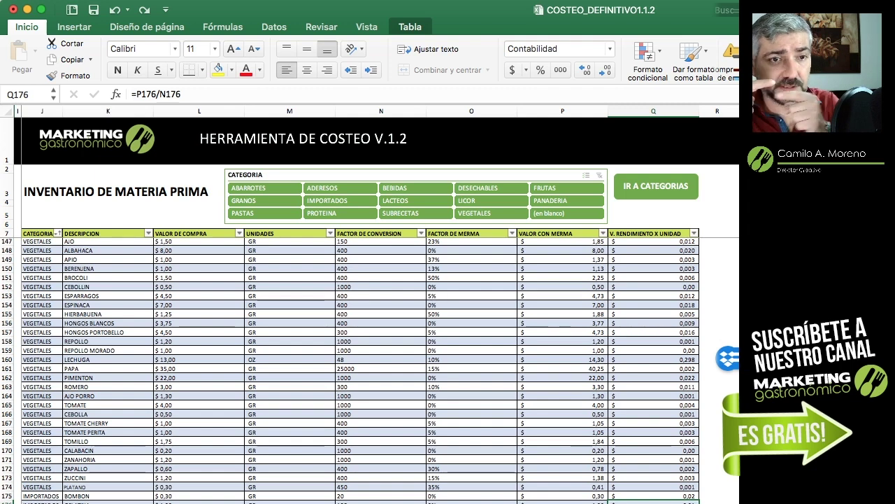
pyautogui.scroll(-2, 360, 371)
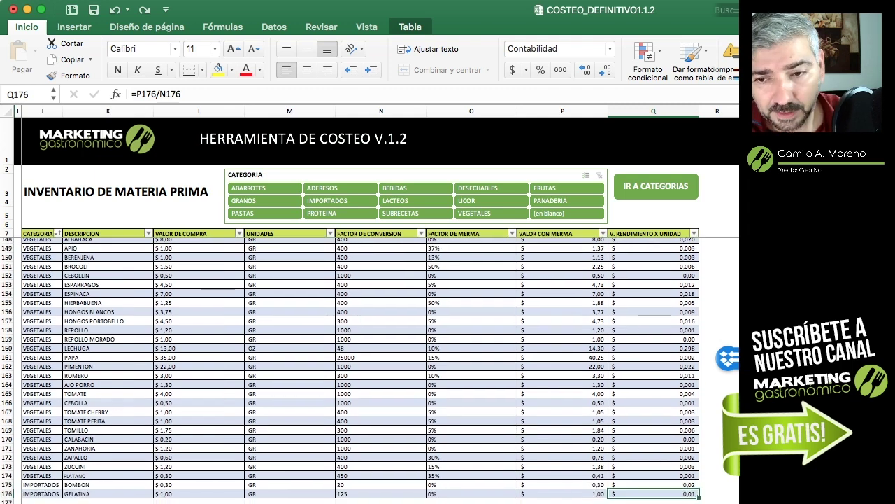
pyautogui.press('Tab')
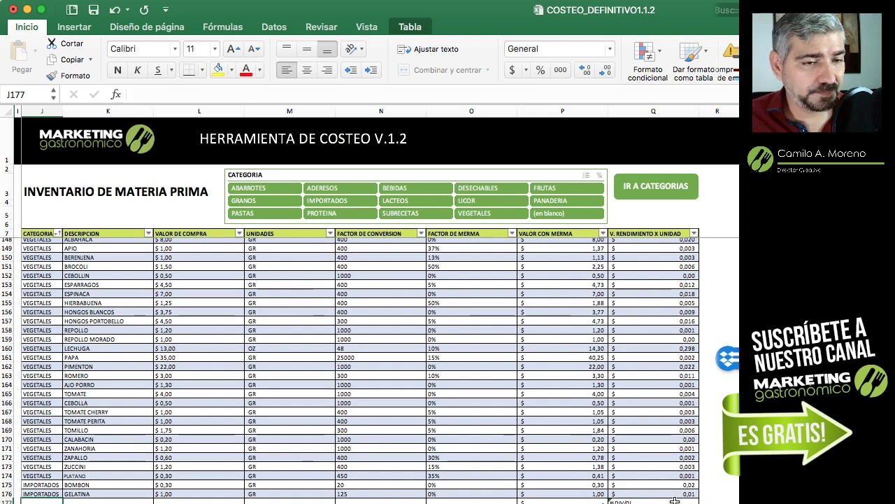
# Extend the inventory table with two more blank rows, 178 and 179, below row 177
pyautogui.click(675, 500)
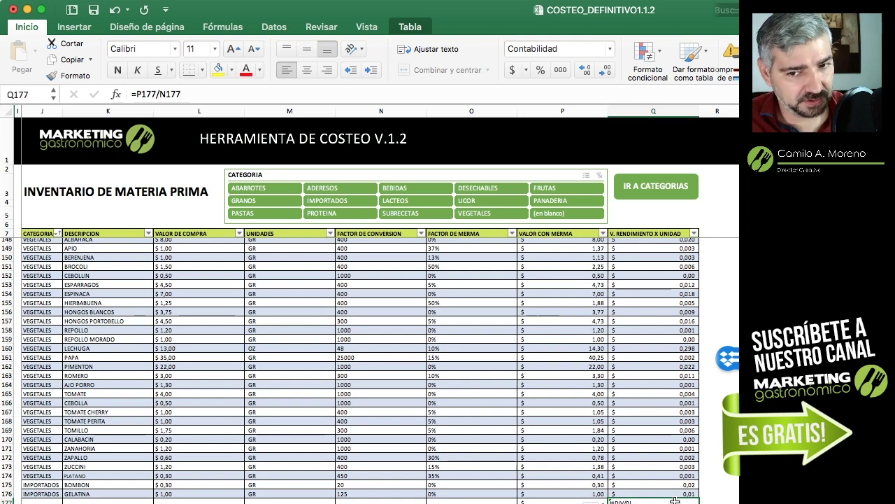
pyautogui.scroll(-5, 675, 501)
pyautogui.scroll(-5, 674, 501)
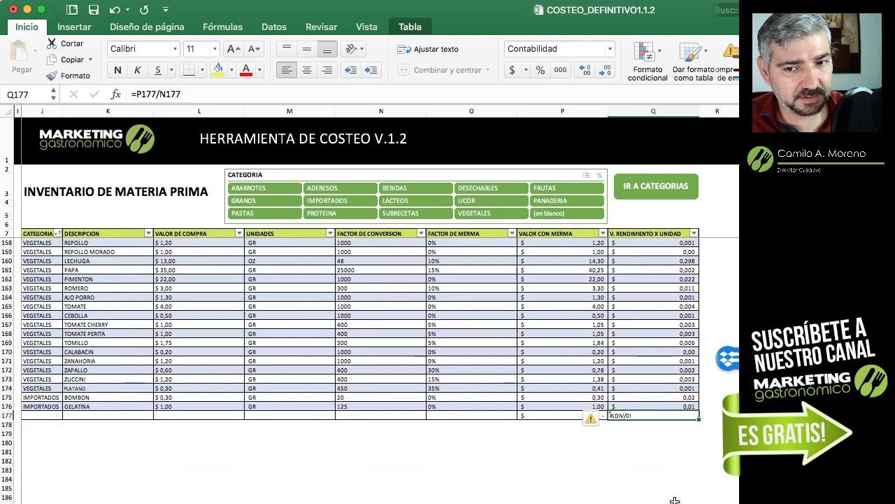
pyautogui.press('Tab')
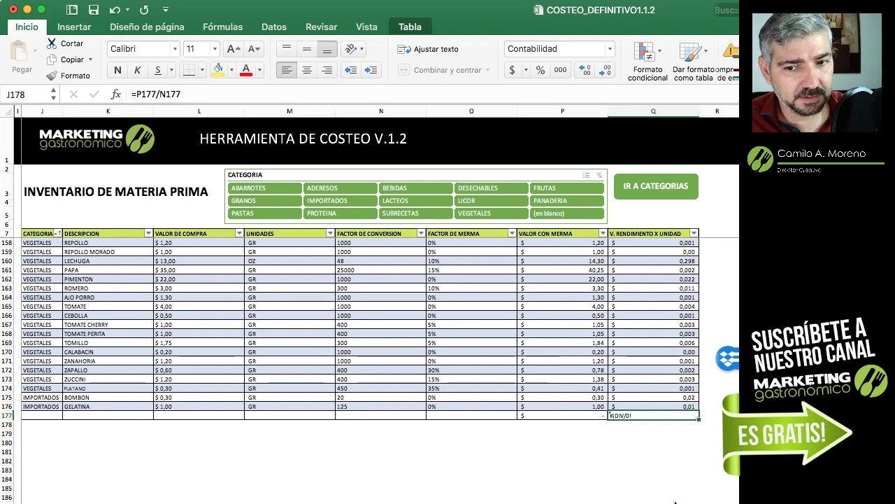
pyautogui.click(672, 425)
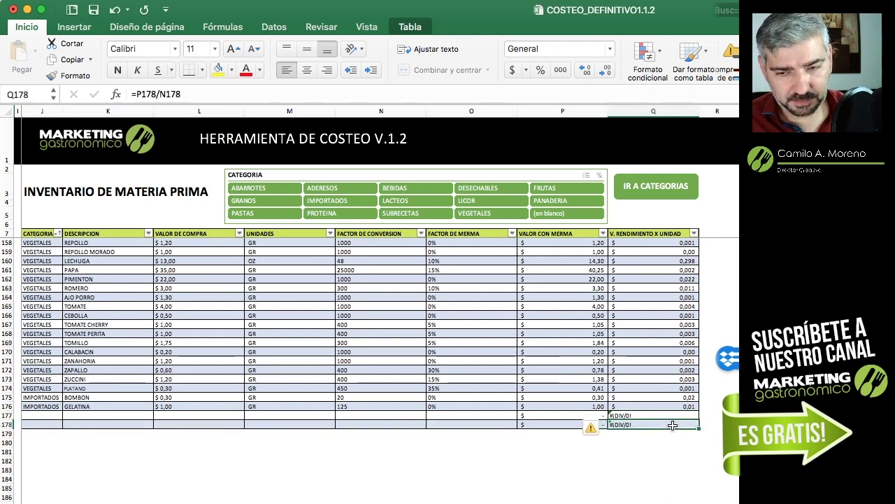
pyautogui.press('Tab')
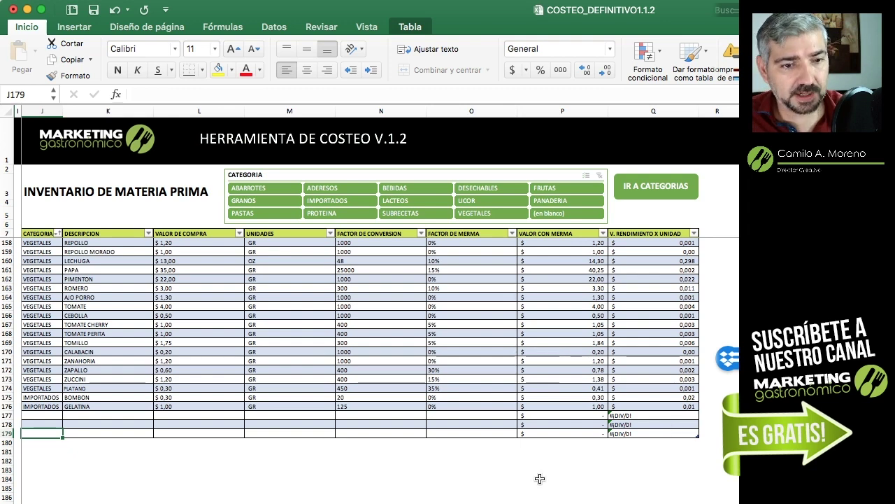
pyautogui.click(37, 417)
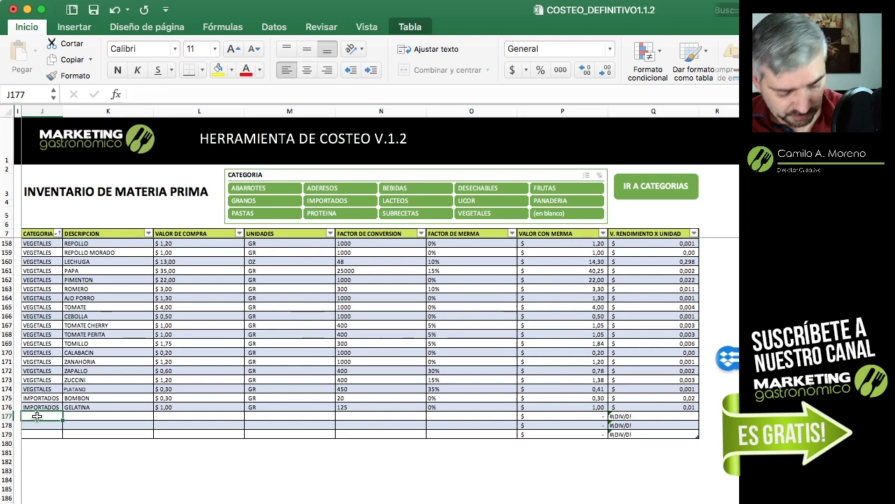
# Enter OTROS as the category of the three new rows 177 to 179
pyautogui.scroll(1, 38, 416)
pyautogui.write('OTR')
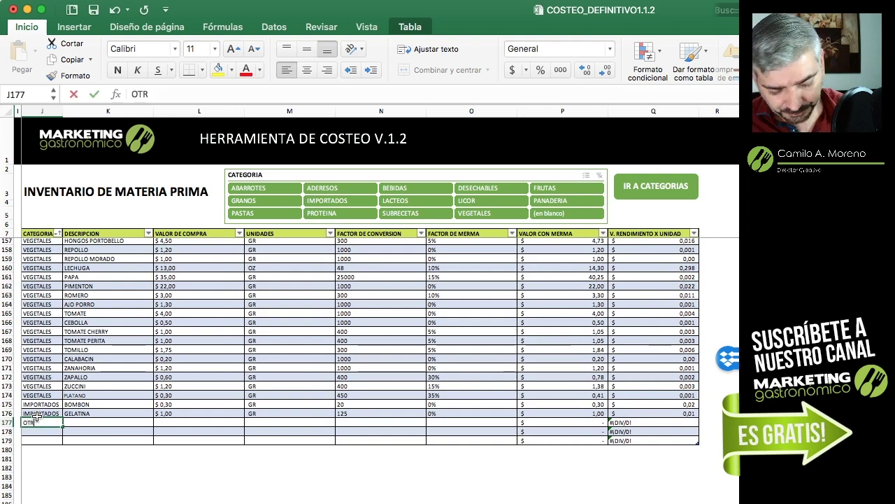
pyautogui.write('OS')
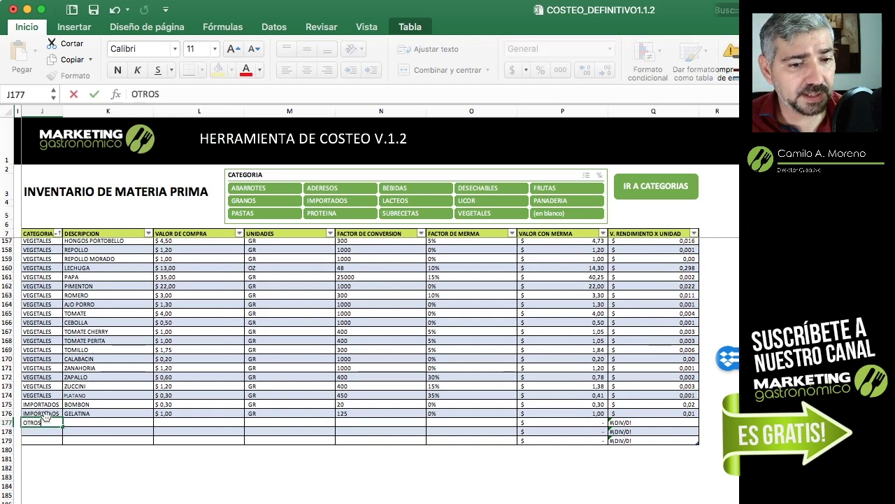
pyautogui.click(47, 431)
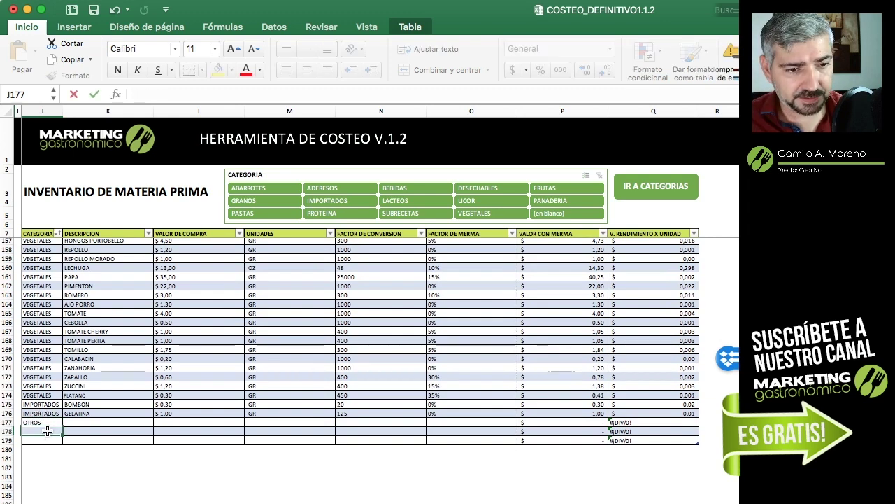
pyautogui.write('OTO')
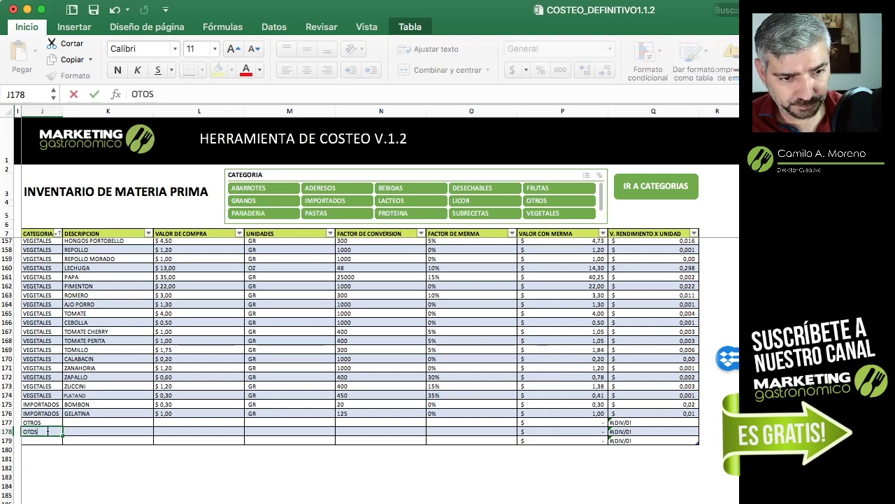
pyautogui.press('BackSpace')
pyautogui.write('R')
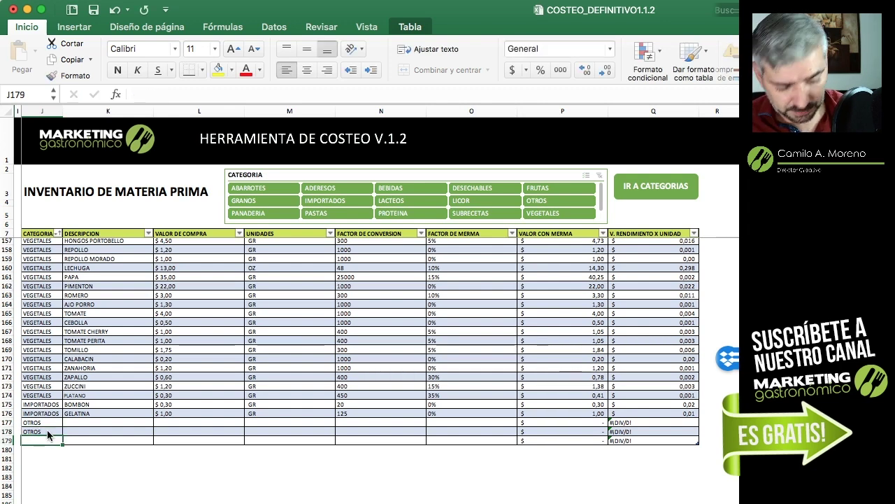
pyautogui.write('OTROS')
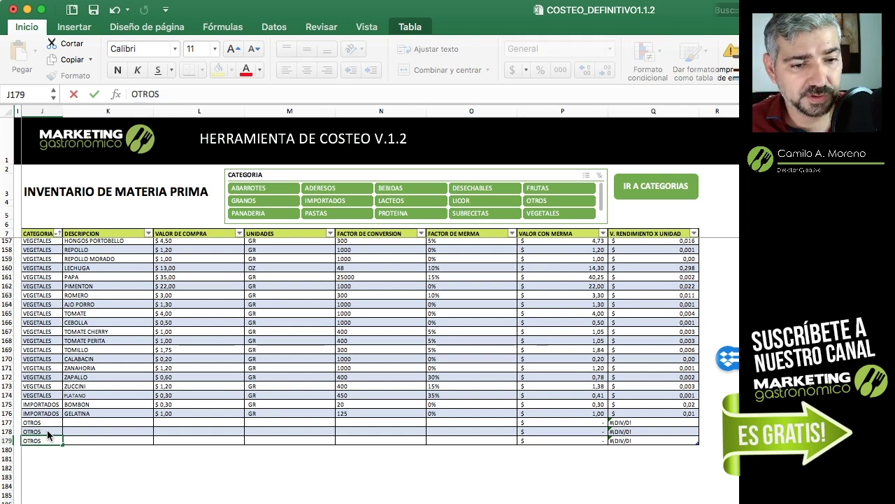
pyautogui.press('Return')
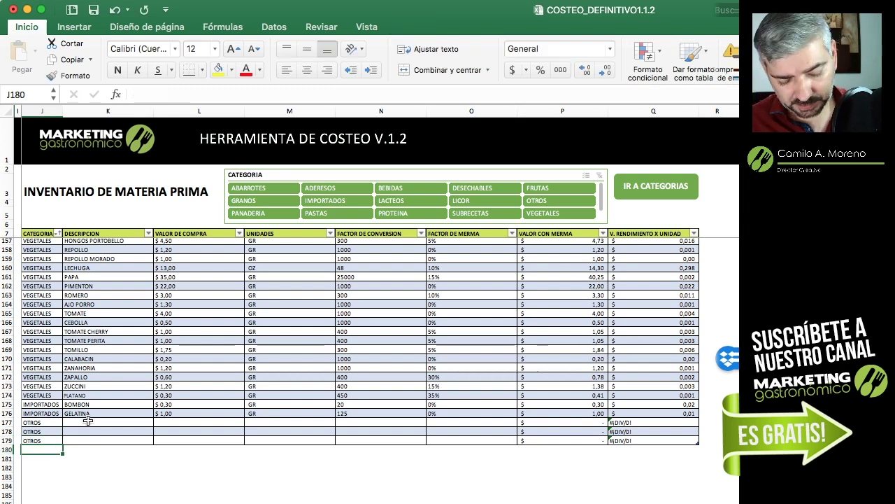
# Type OTRO1 as the first description and autofill OTRO2 and OTRO3 below it
pyautogui.click(84, 423)
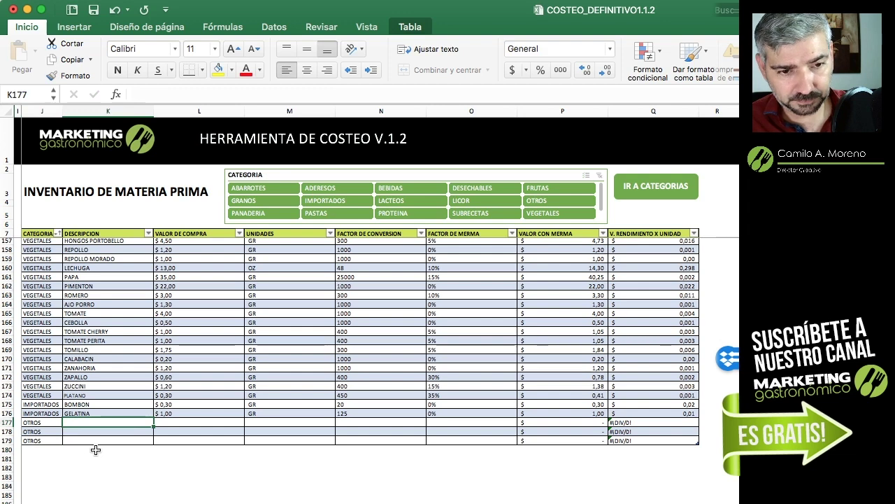
pyautogui.write('OTRO1')
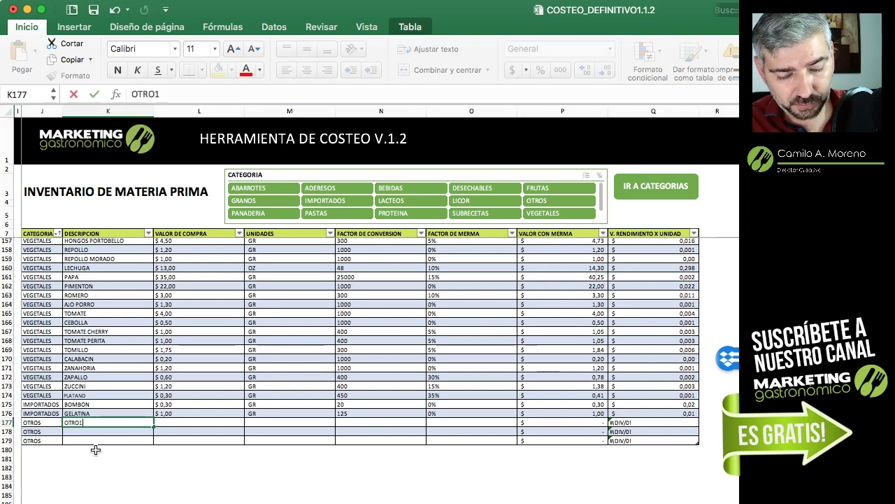
pyautogui.press('Return')
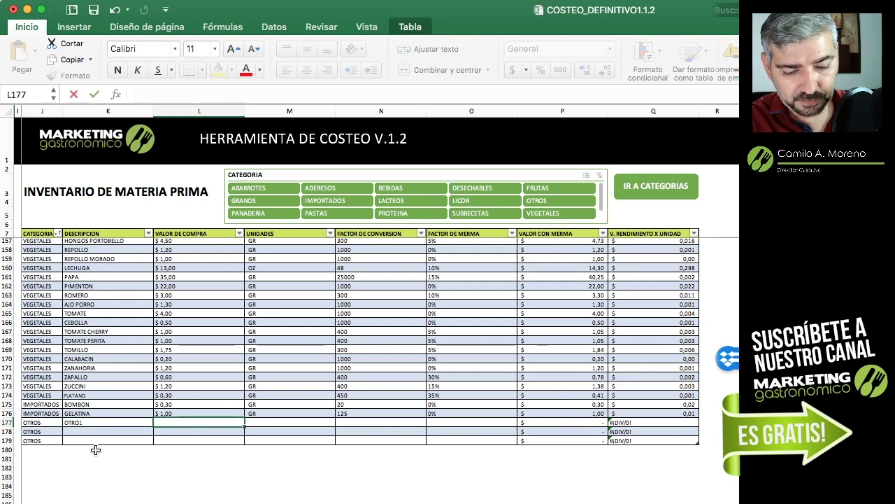
pyautogui.press('Left')
pyautogui.press('Up')
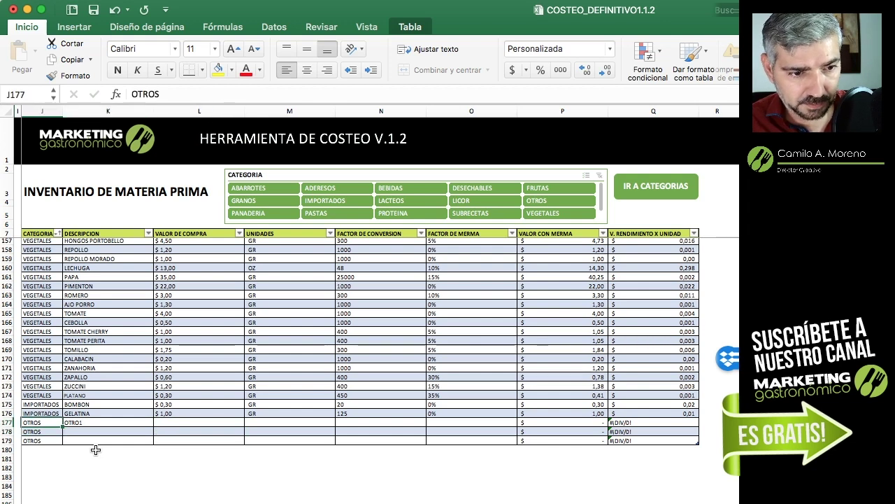
pyautogui.press('Right')
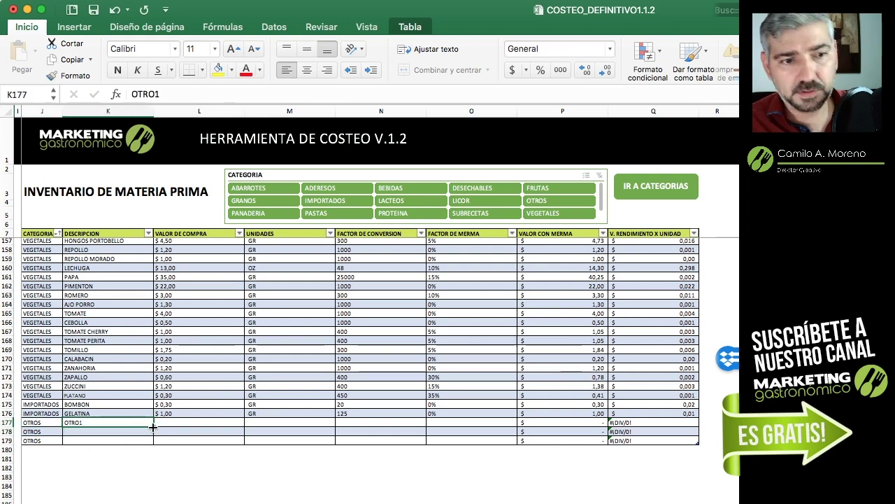
pyautogui.moveTo(153, 428); pyautogui.dragTo(151, 440)
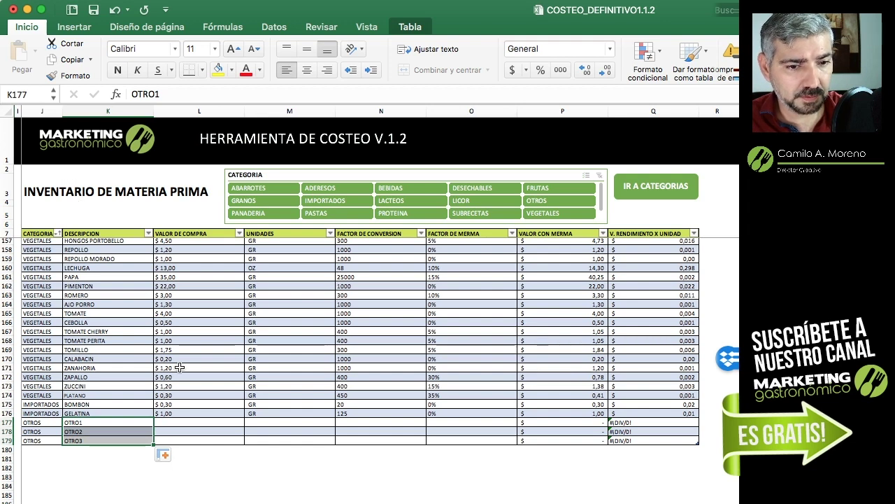
pyautogui.press('super+z')
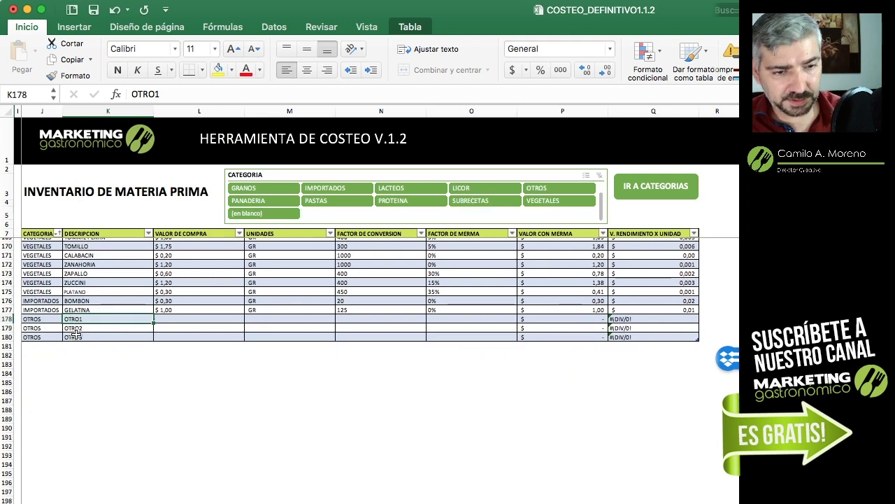
pyautogui.click(74, 336)
pyautogui.click(74, 327)
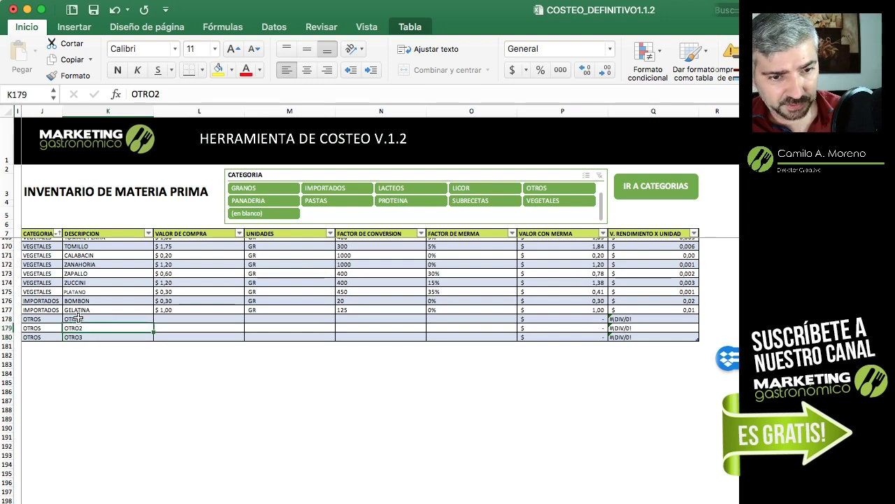
pyautogui.click(74, 319)
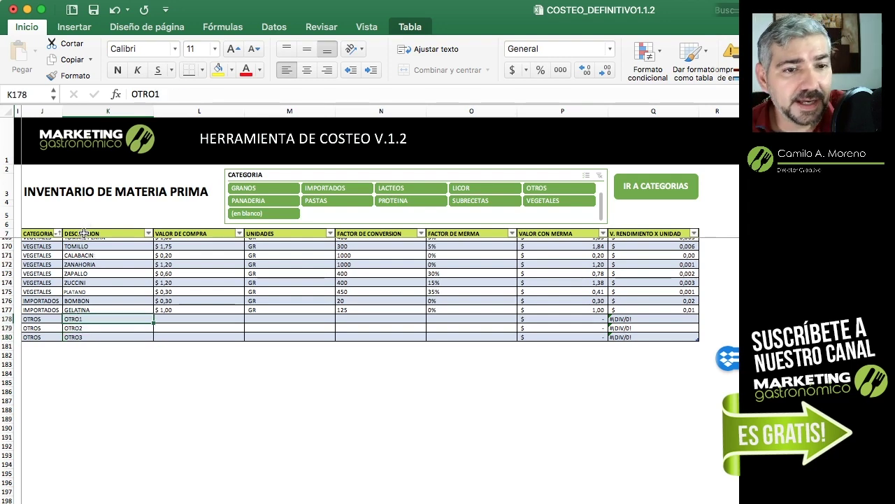
pyautogui.click(82, 234)
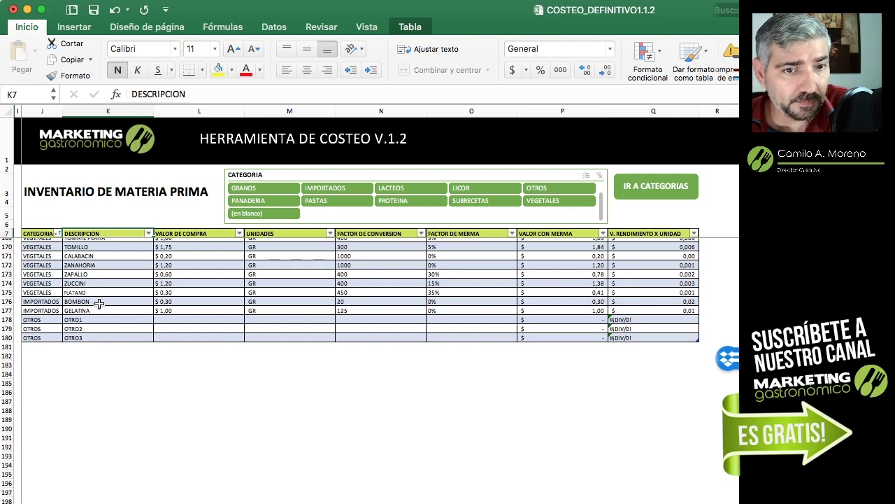
pyautogui.scroll(2, 98, 303)
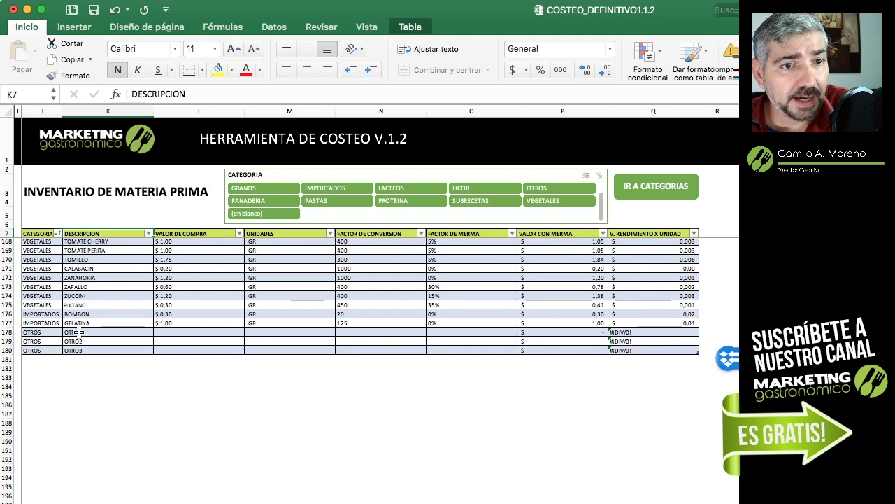
# Define the name OTROS for the description cells K178:K180 via the Name Box
pyautogui.moveTo(79, 333); pyautogui.dragTo(79, 350)
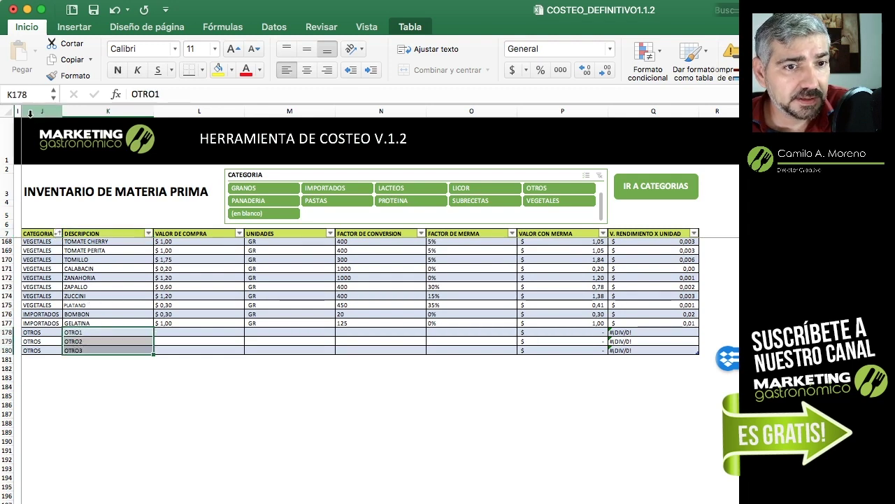
pyautogui.click(28, 94)
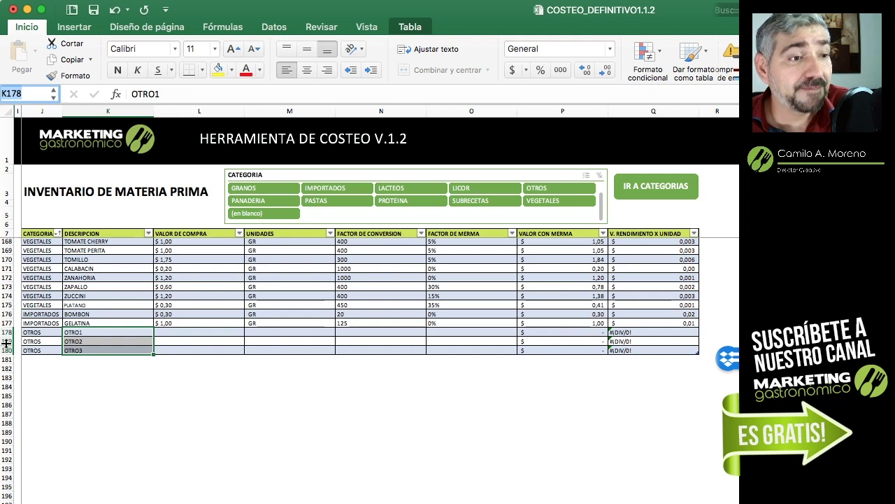
pyautogui.click(31, 95)
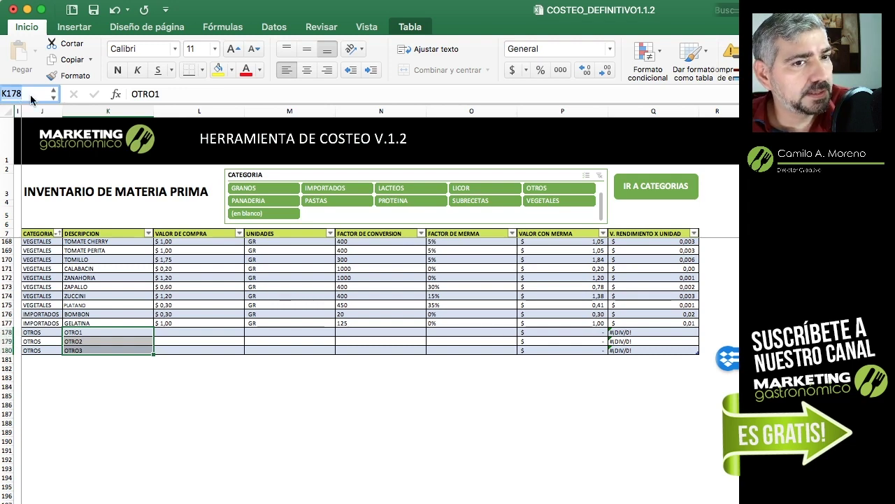
pyautogui.write('O')
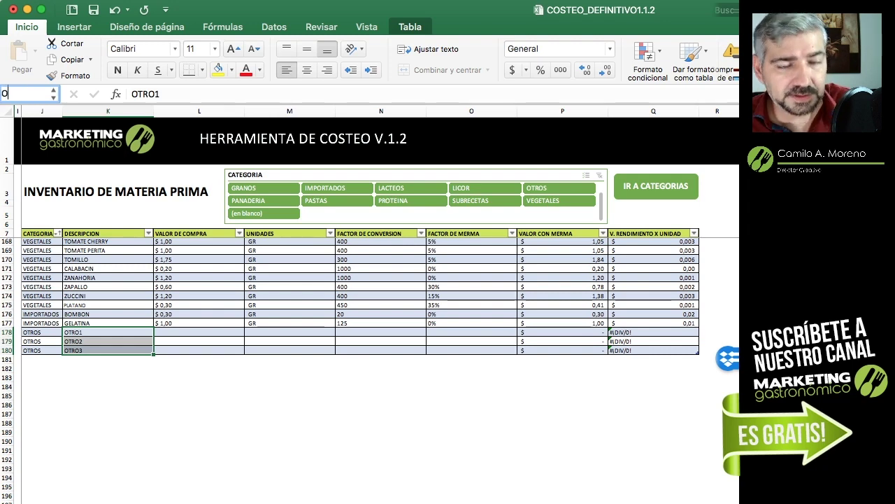
pyautogui.write('TROS')
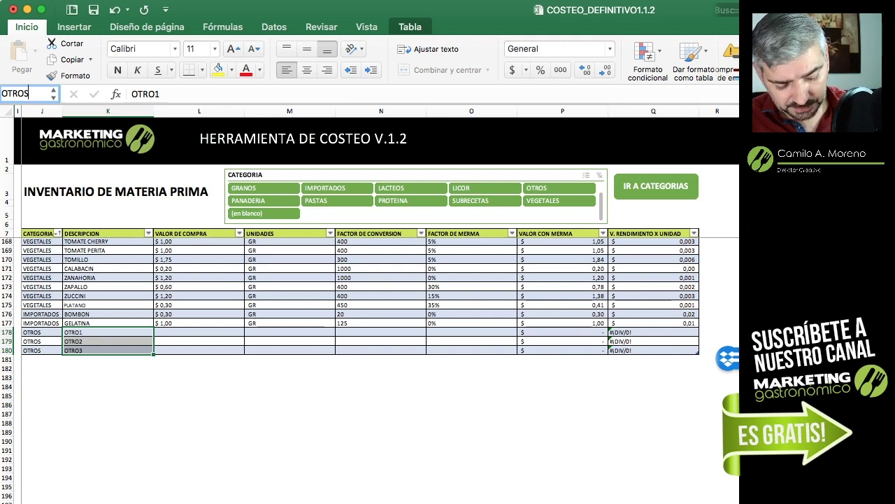
pyautogui.press('Return')
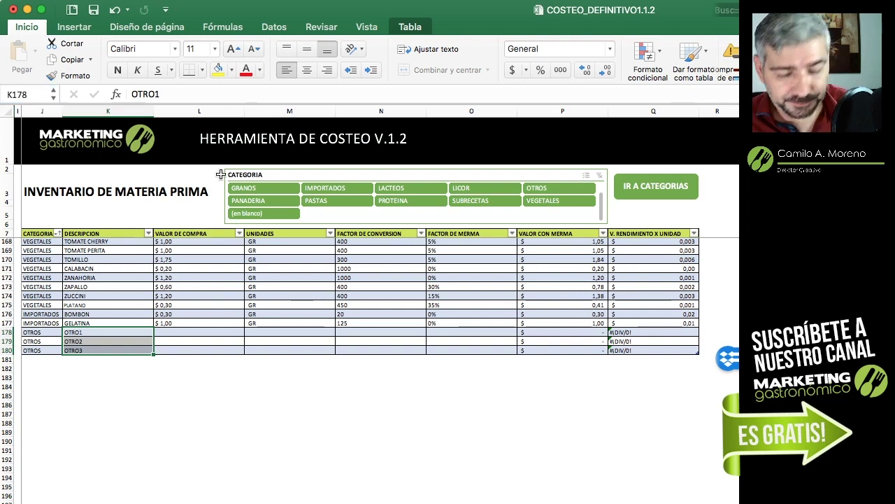
# Jump to the OTROS named range and filter the inventory to the OTROS slicer category
pyautogui.click(48, 96)
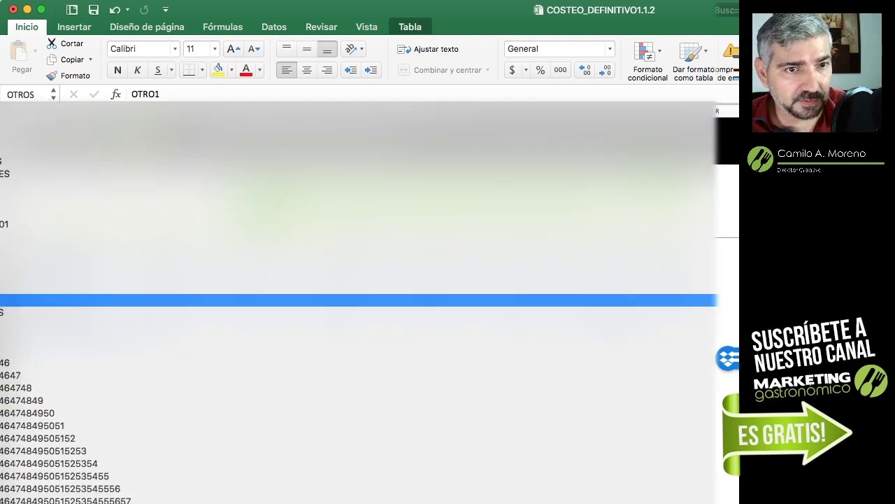
pyautogui.click(42, 300)
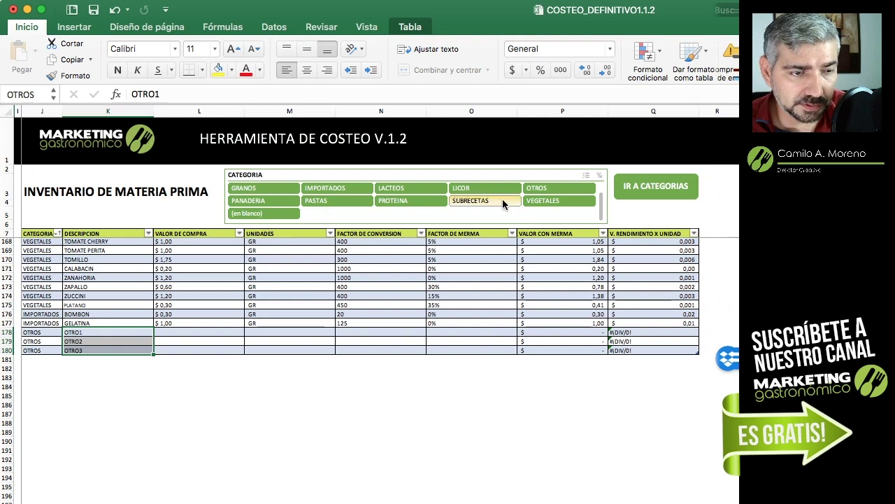
pyautogui.click(547, 190)
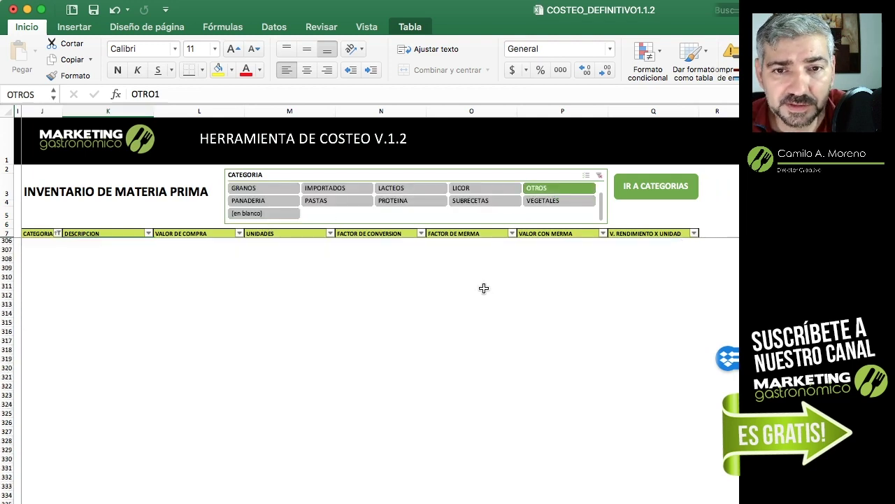
pyautogui.scroll(10, 483, 288)
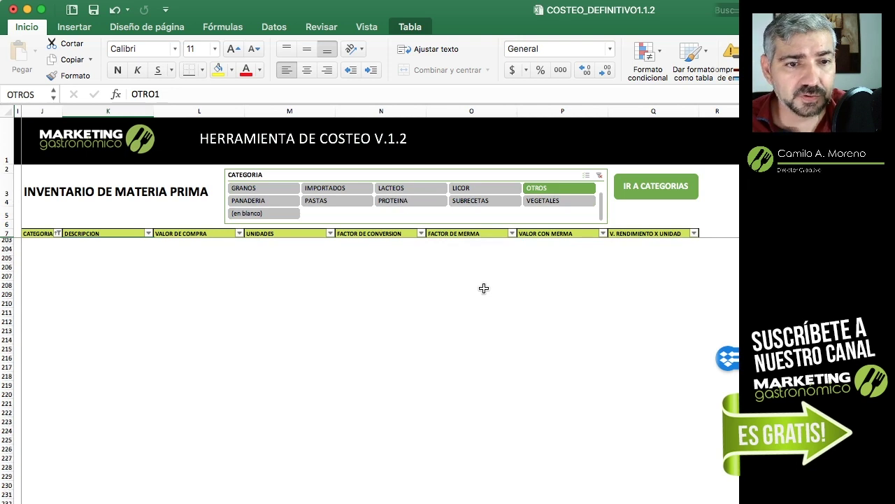
pyautogui.scroll(5, 484, 289)
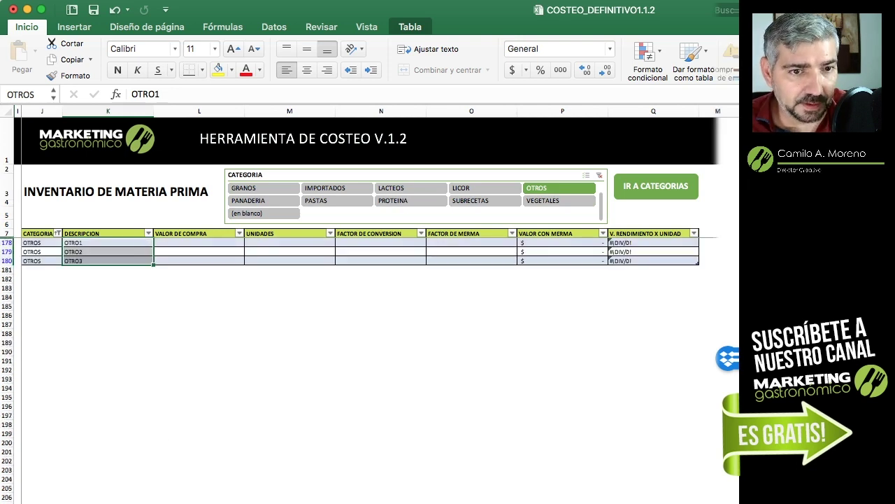
pyautogui.hotkey('ctrl', 'pageup')
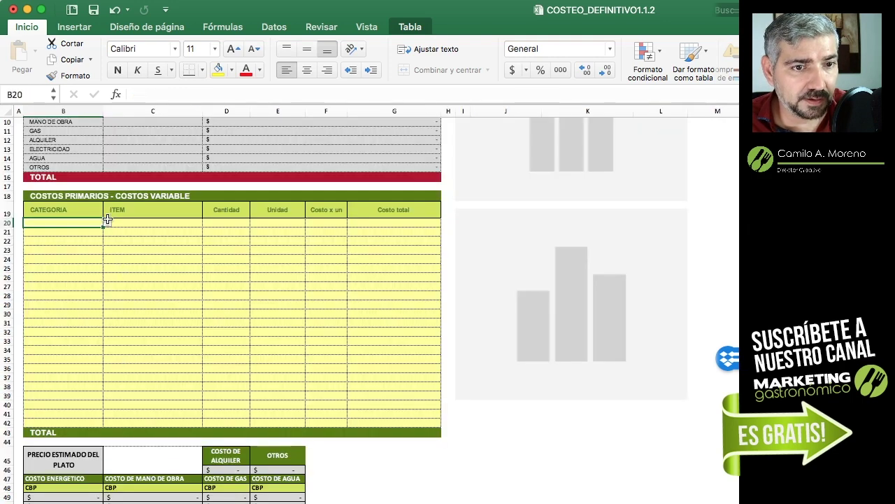
# Set the row 20 category to OTROS and check its item list in C20
pyautogui.click(107, 220)
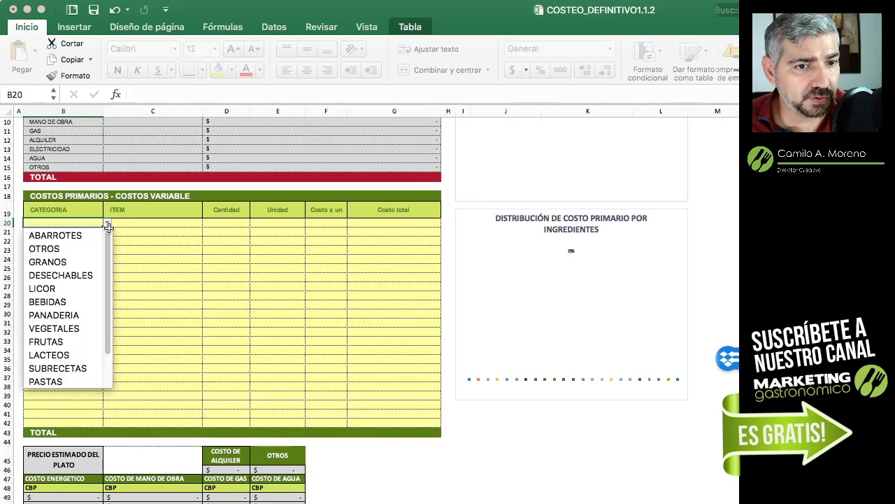
pyautogui.click(55, 248)
pyautogui.click(159, 223)
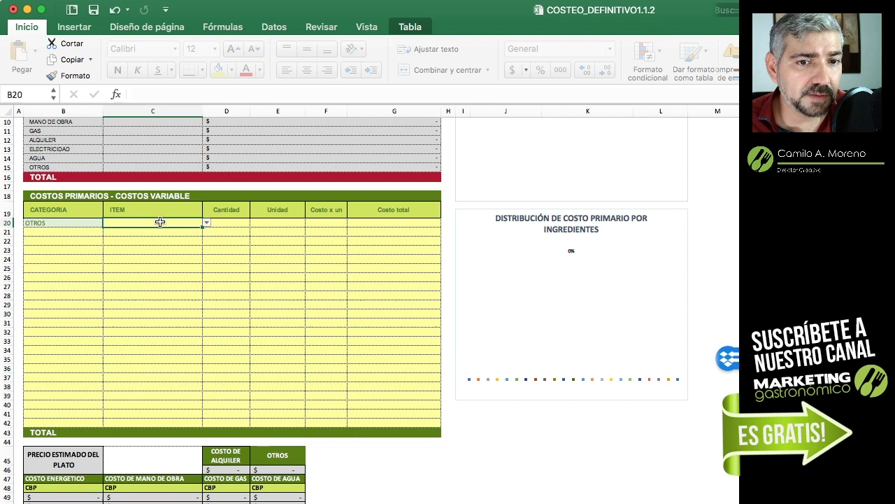
pyautogui.click(206, 225)
pyautogui.click(206, 224)
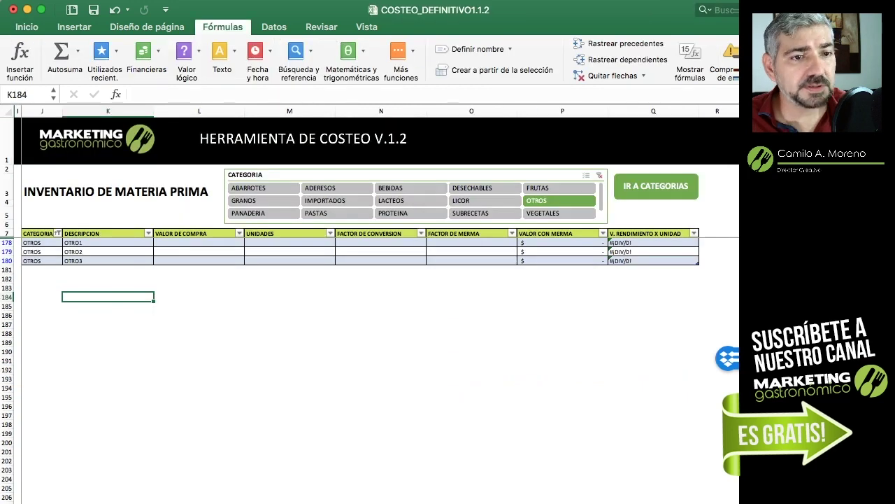
# Clear the slicer filter, filter to SUBRECETAS, and move to the Sub Recetas sheet
pyautogui.click(601, 176)
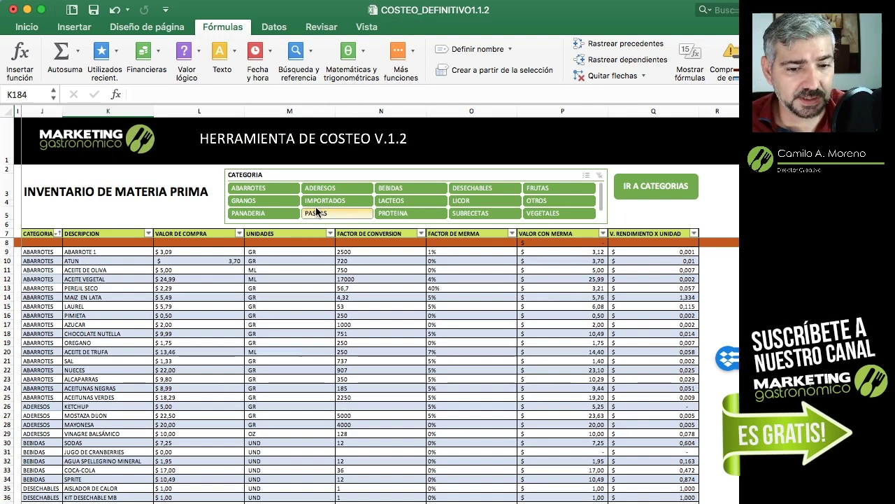
pyautogui.click(475, 217)
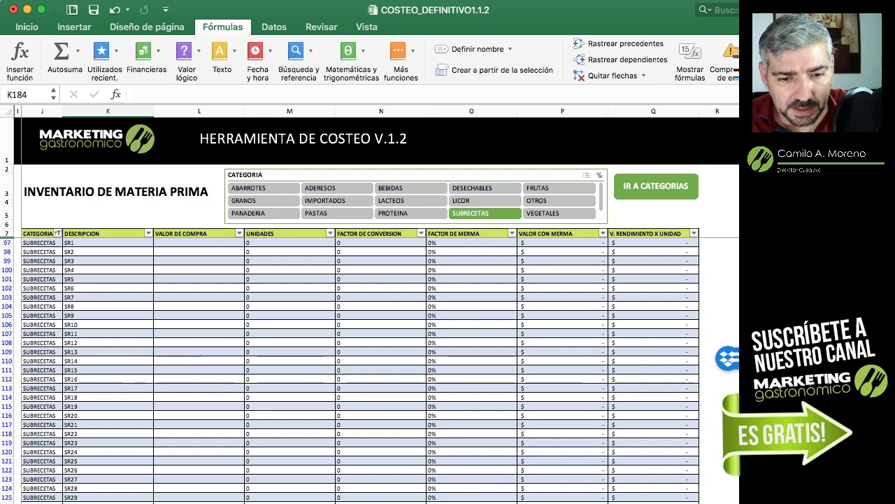
pyautogui.hotkey('ctrl', 'pagedown')
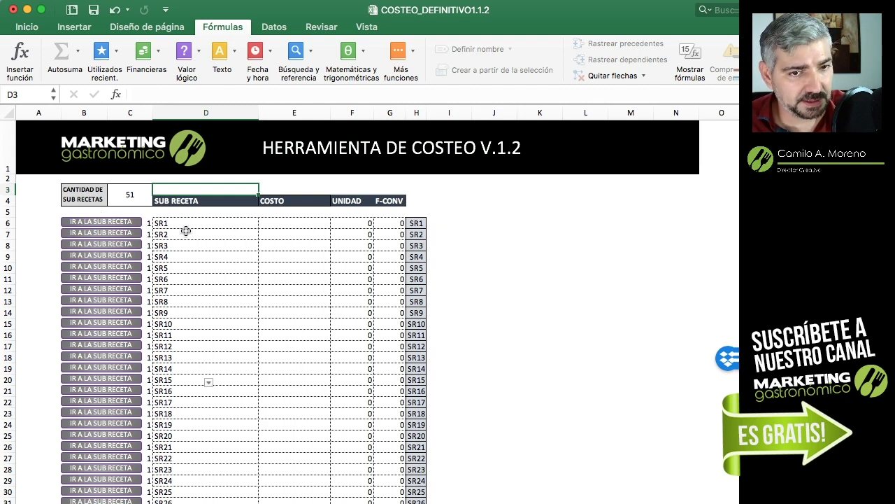
# Open the SR1 costing sheet and name the sub-recipe SALSA1
pyautogui.click(98, 223)
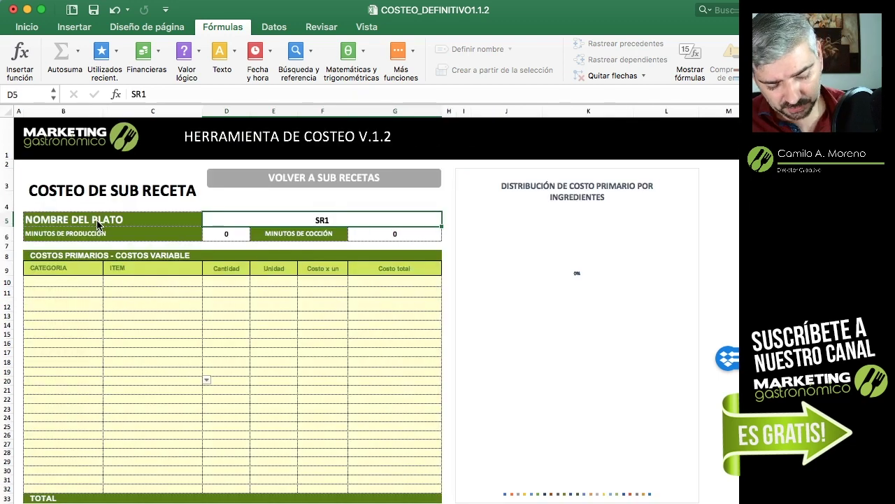
pyautogui.write('SALSA')
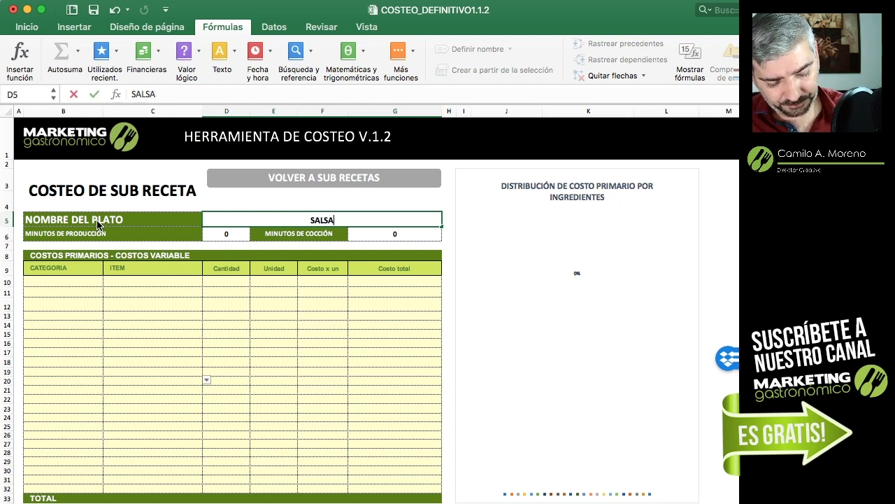
pyautogui.write('1')
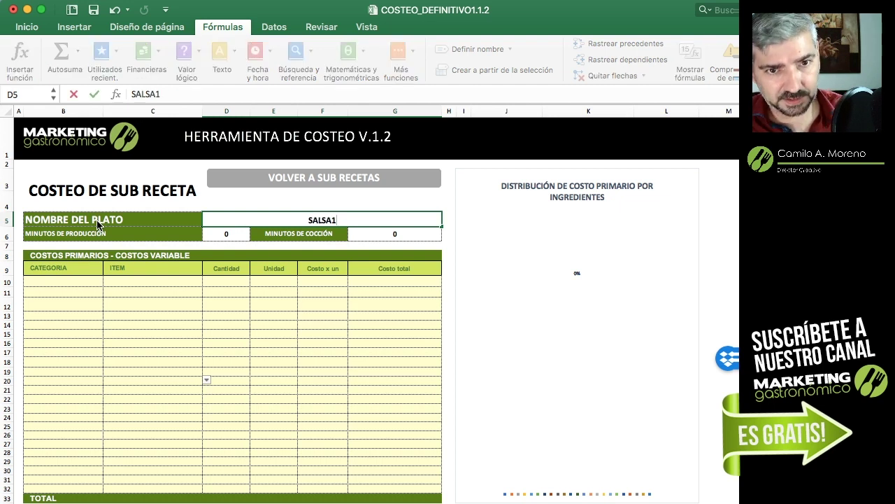
pyautogui.click(212, 238)
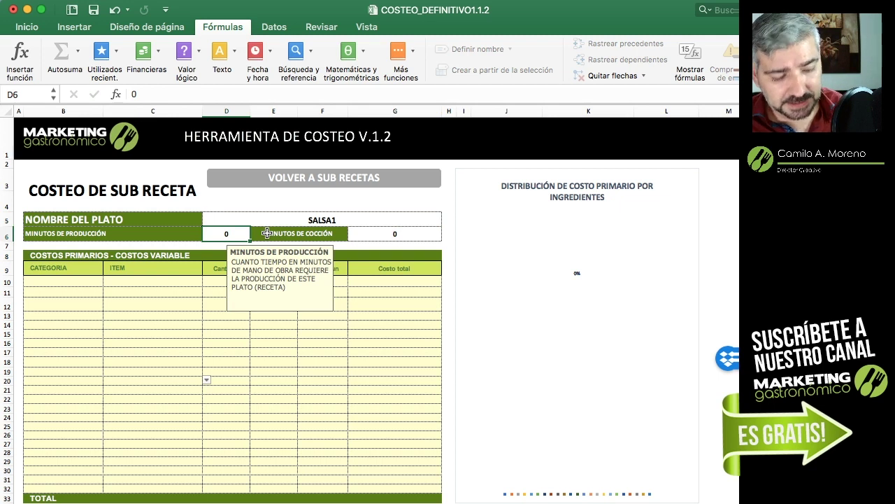
# Record 16 production minutes and 32 cooking minutes for SALSA1
pyautogui.write('37')
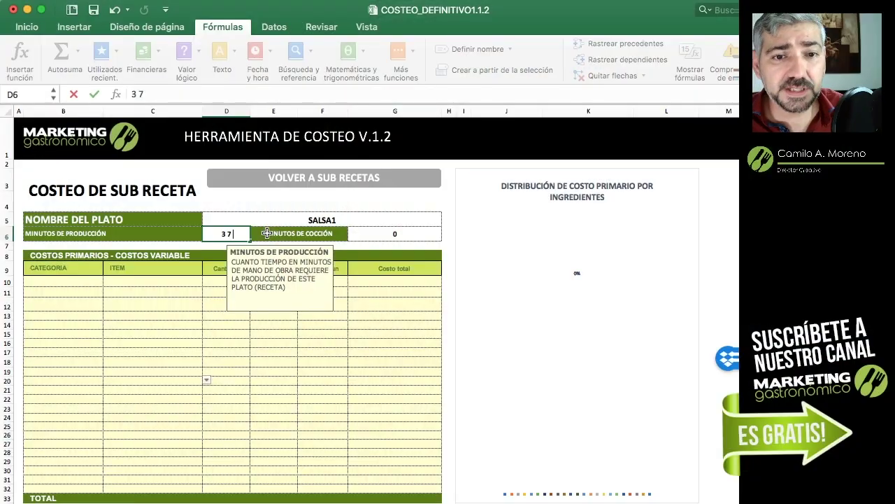
pyautogui.moveTo(234, 233); pyautogui.dragTo(190, 225)
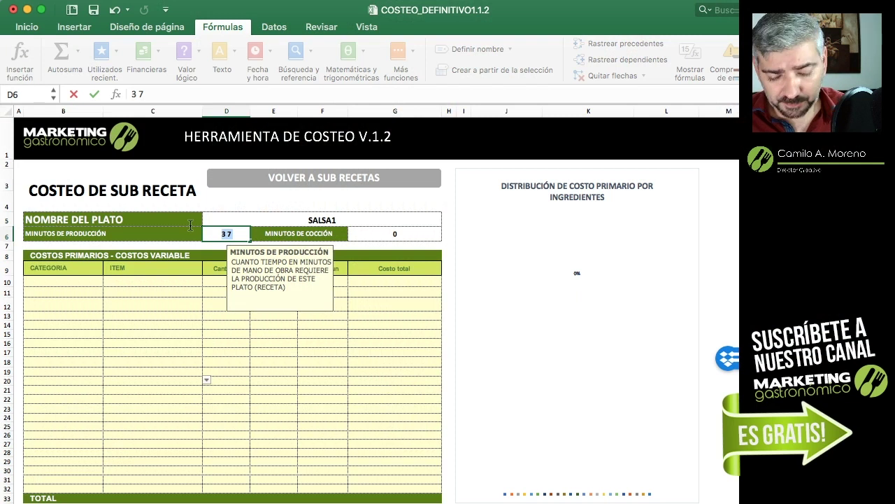
pyautogui.press('BackSpace')
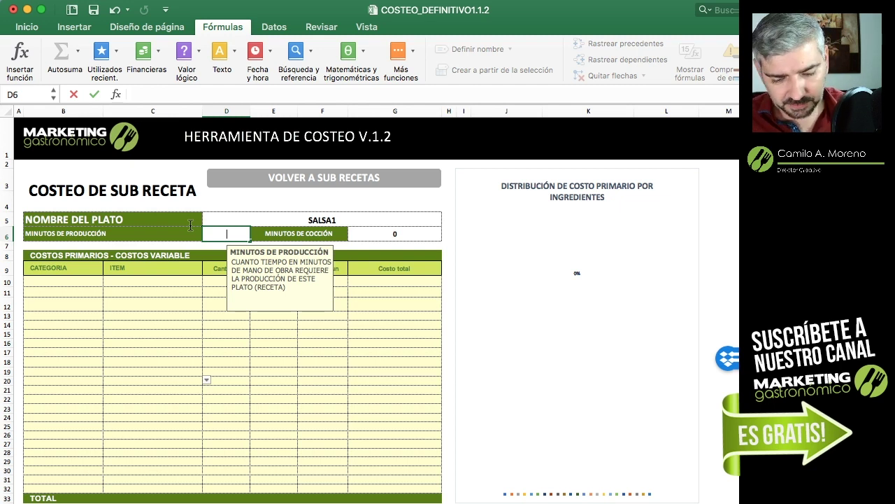
pyautogui.write('16')
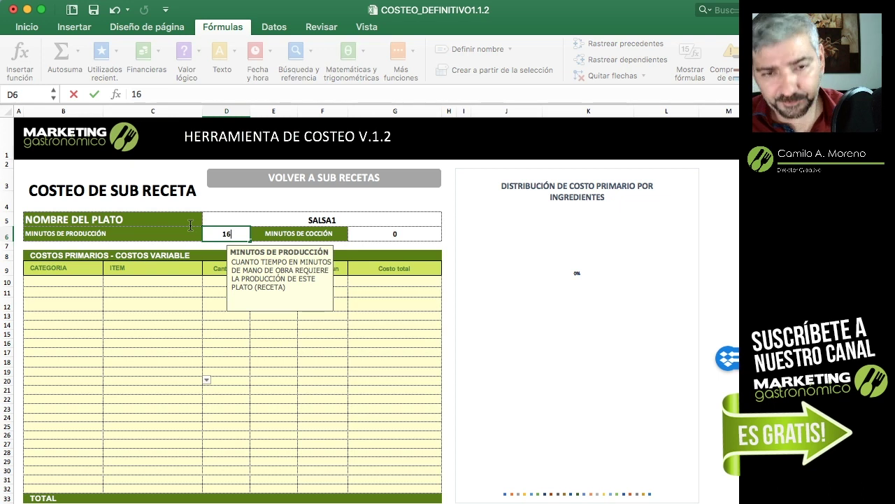
pyautogui.press('Tab')
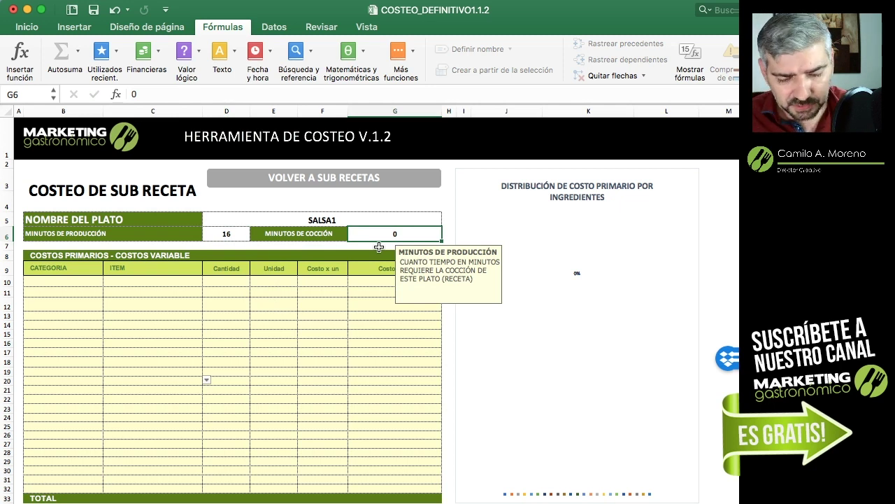
pyautogui.write('32')
pyautogui.press('Return')
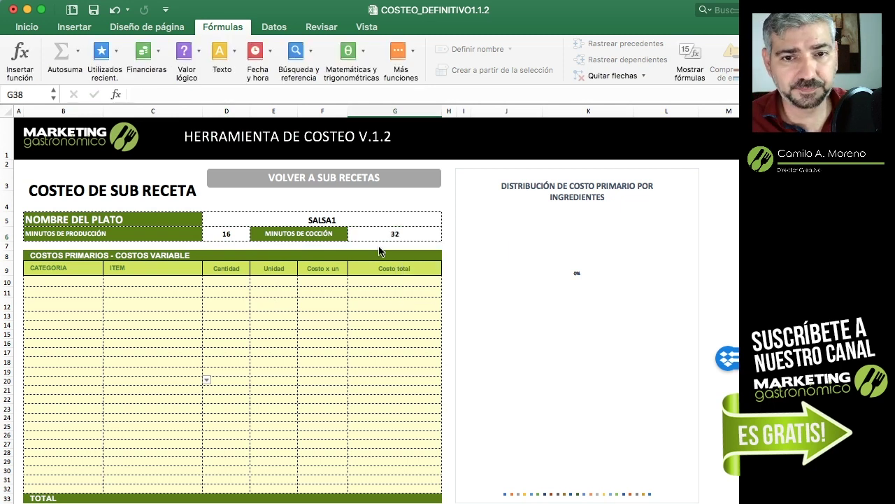
# Add 200 ML of ABARROTES ACEITE DE OLIVA as the first ingredient in row 10
pyautogui.click(84, 281)
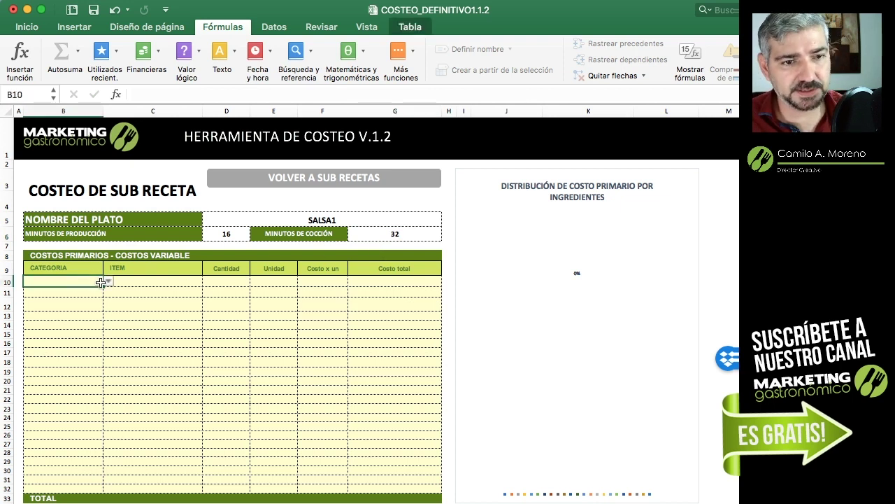
pyautogui.click(108, 281)
pyautogui.click(77, 297)
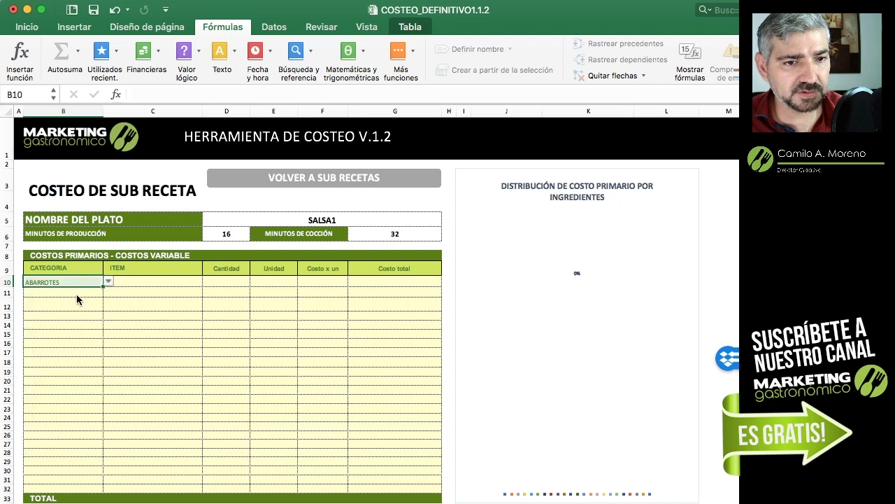
pyautogui.click(175, 283)
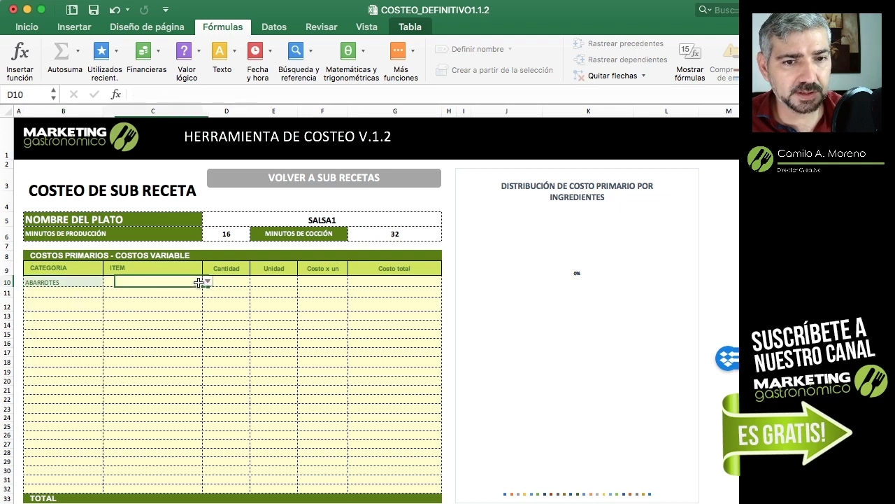
pyautogui.click(207, 282)
pyautogui.click(143, 318)
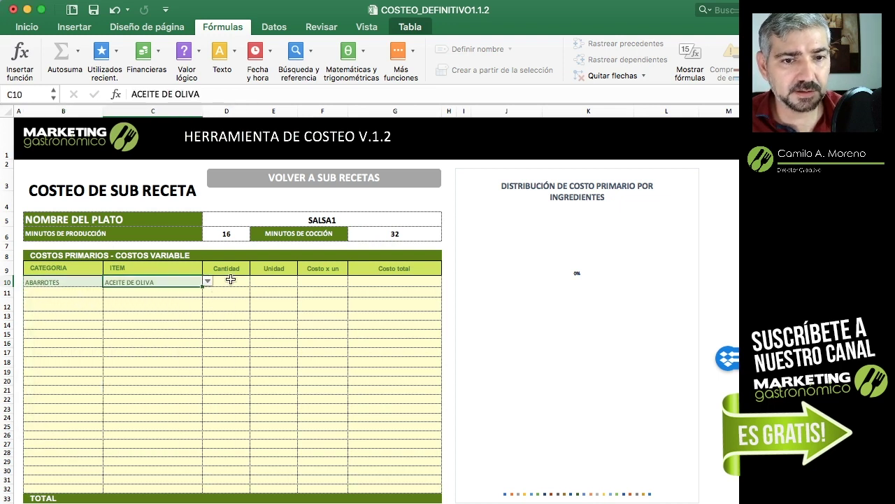
pyautogui.click(238, 280)
pyautogui.write('2')
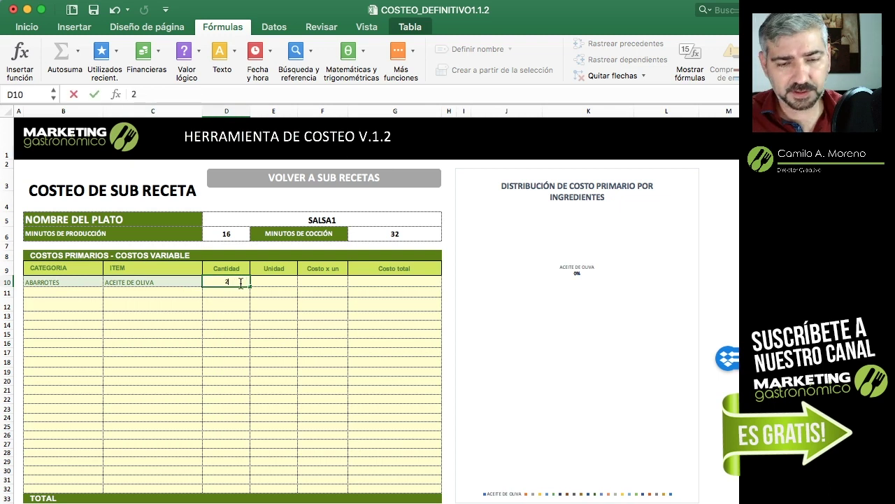
pyautogui.write('00')
pyautogui.press('Return')
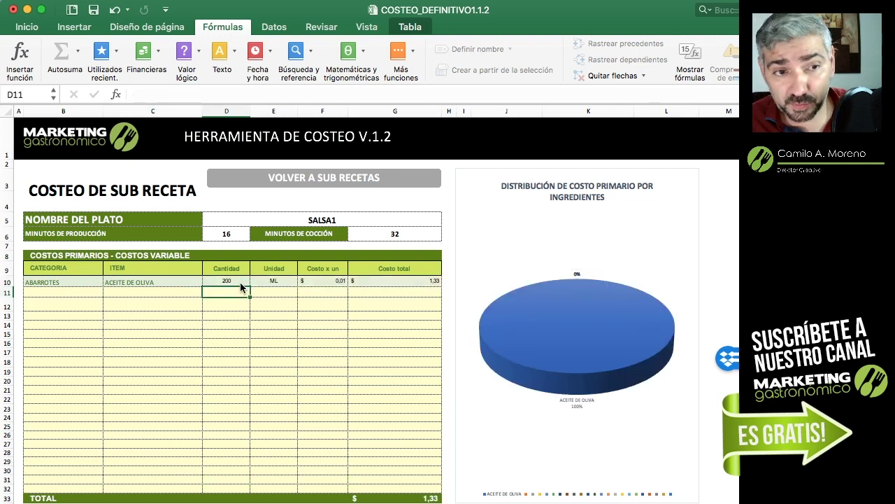
# Add VEGETALES TOMATE at 5000 GR as the row 11 ingredient
pyautogui.click(83, 292)
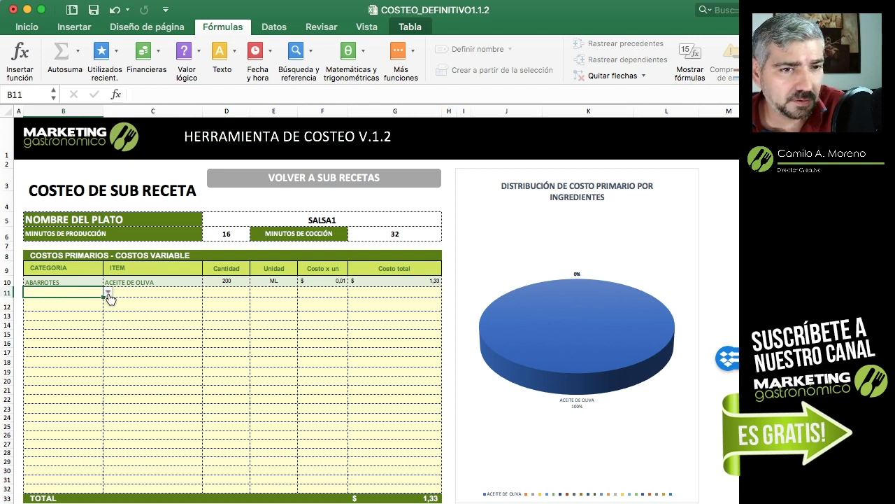
pyautogui.click(108, 292)
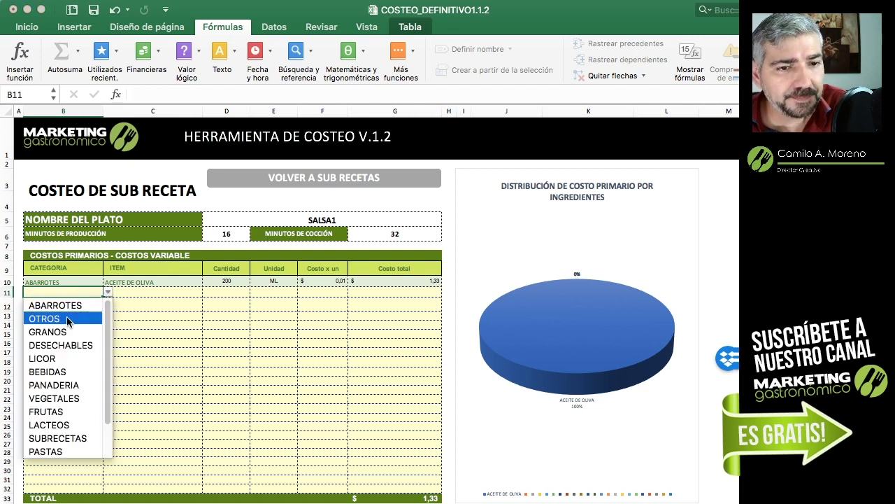
pyautogui.click(70, 398)
pyautogui.click(149, 293)
pyautogui.click(207, 292)
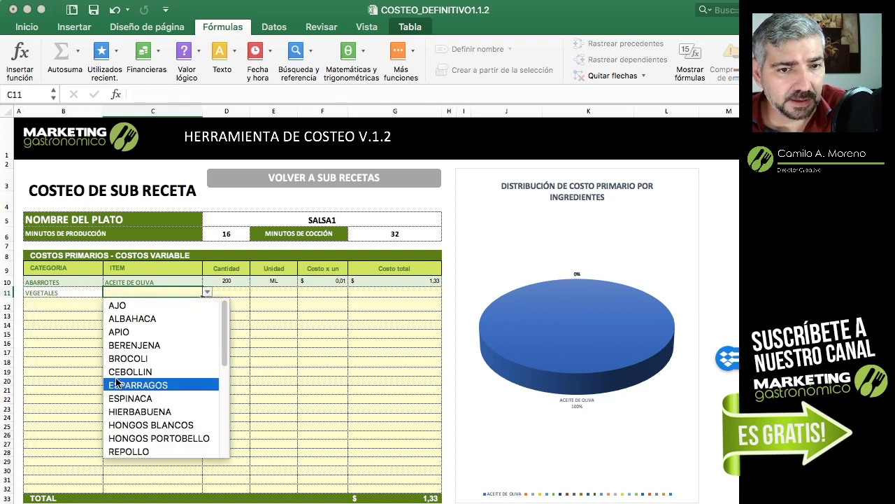
pyautogui.scroll(-3, 137, 418)
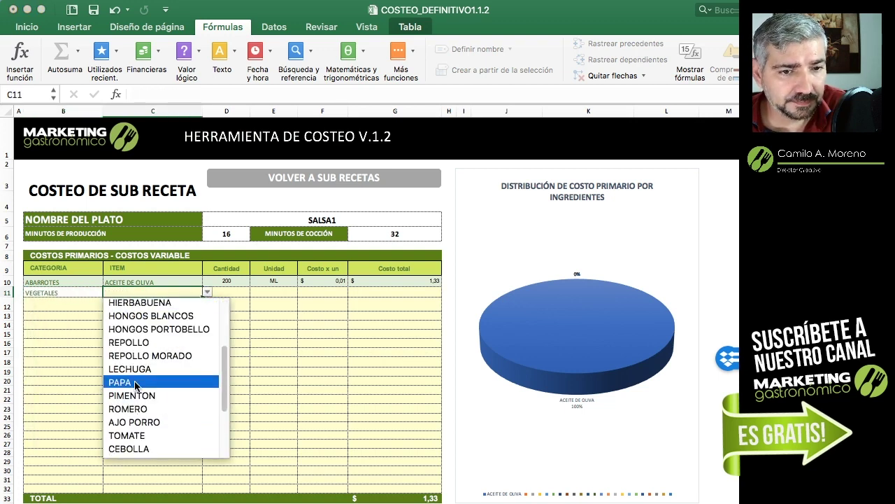
pyautogui.scroll(1, 149, 353)
pyautogui.scroll(2, 149, 353)
pyautogui.scroll(5, 149, 353)
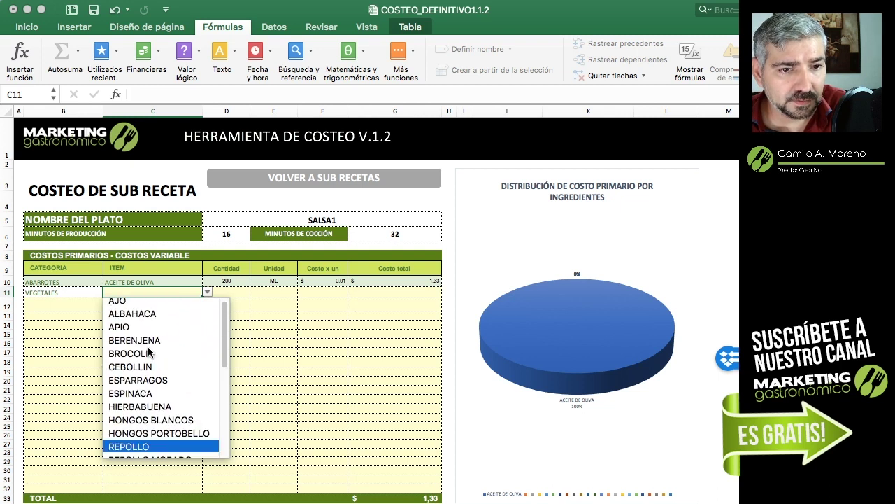
pyautogui.scroll(-9, 149, 353)
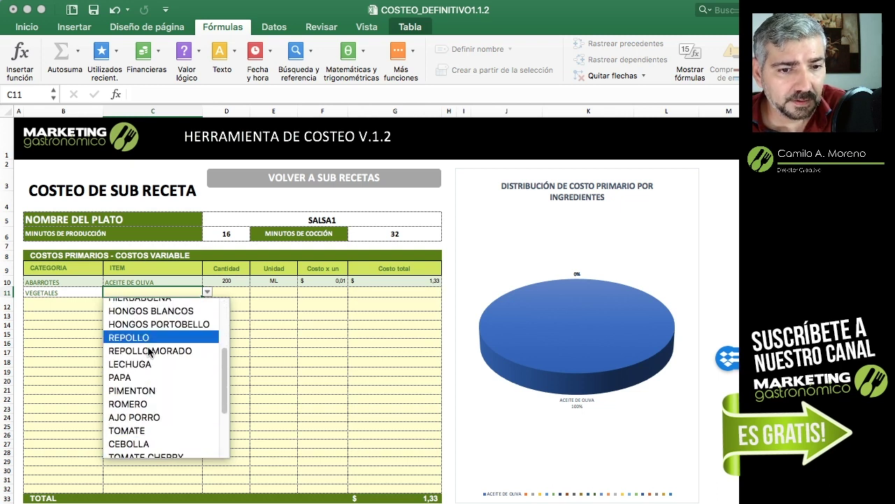
pyautogui.click(130, 416)
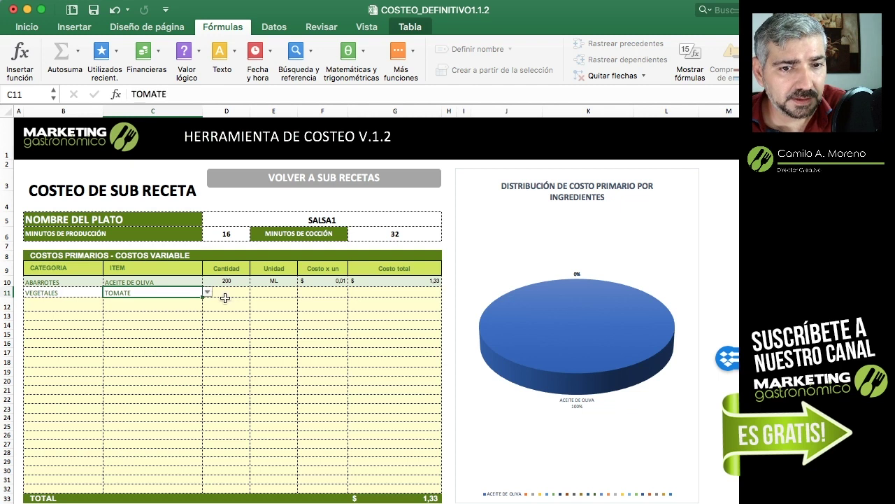
pyautogui.click(224, 293)
pyautogui.write('500')
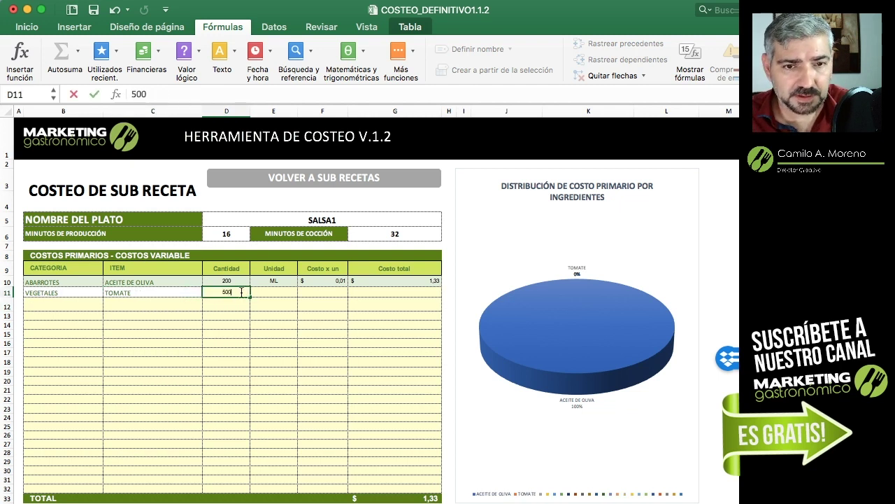
pyautogui.write('0')
pyautogui.press('Return')
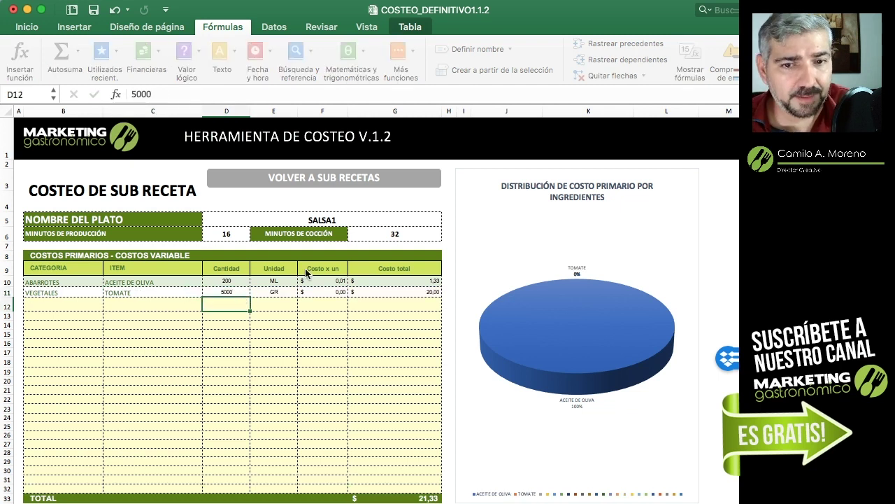
# Add VEGETALES CEBOLLA at 2000 GR as the row 12 ingredient
pyautogui.click(36, 304)
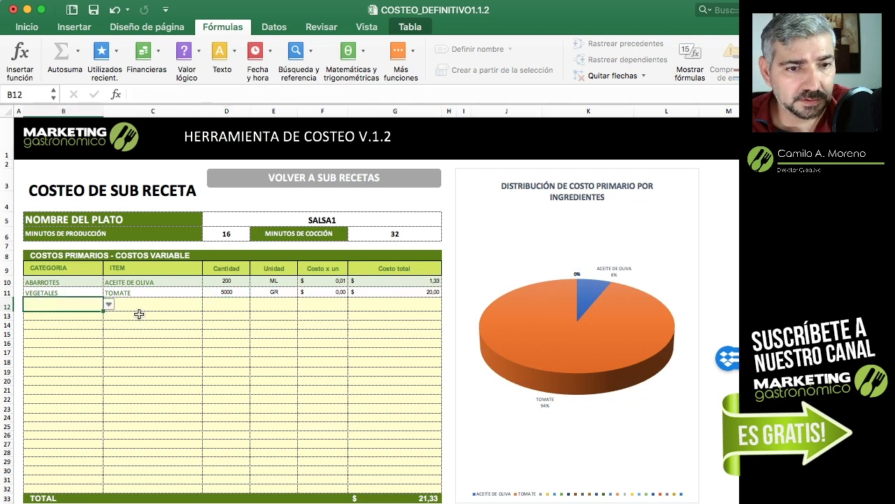
pyautogui.click(109, 306)
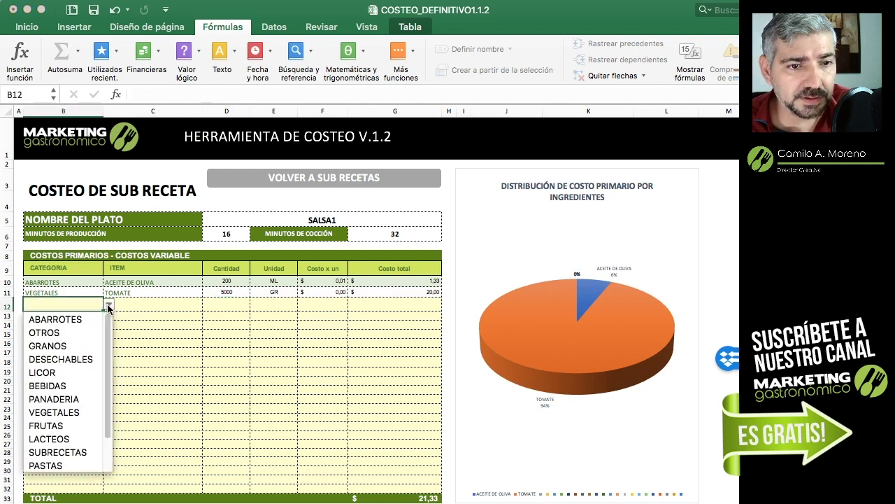
pyautogui.click(70, 412)
pyautogui.click(152, 309)
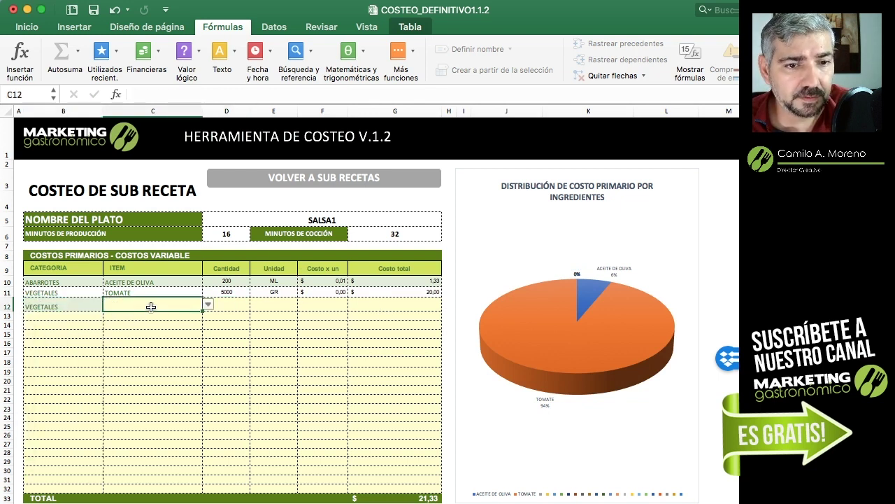
pyautogui.click(207, 304)
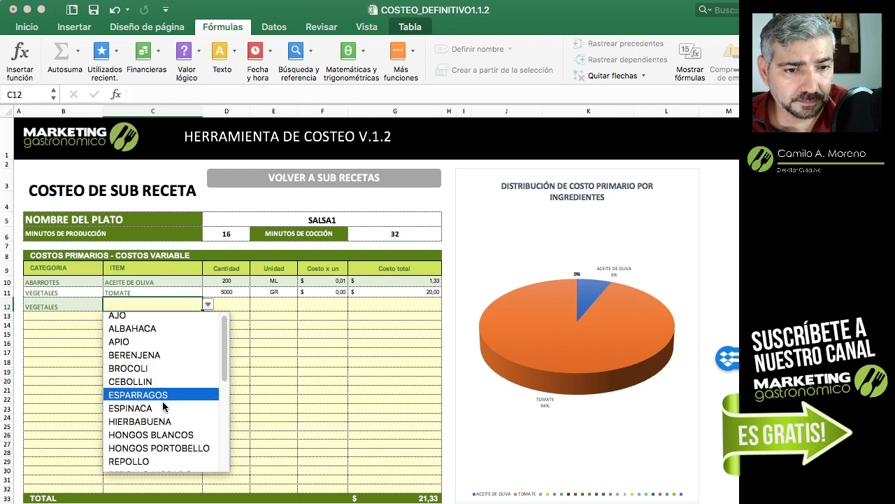
pyautogui.scroll(-1, 165, 406)
pyautogui.scroll(-5, 165, 406)
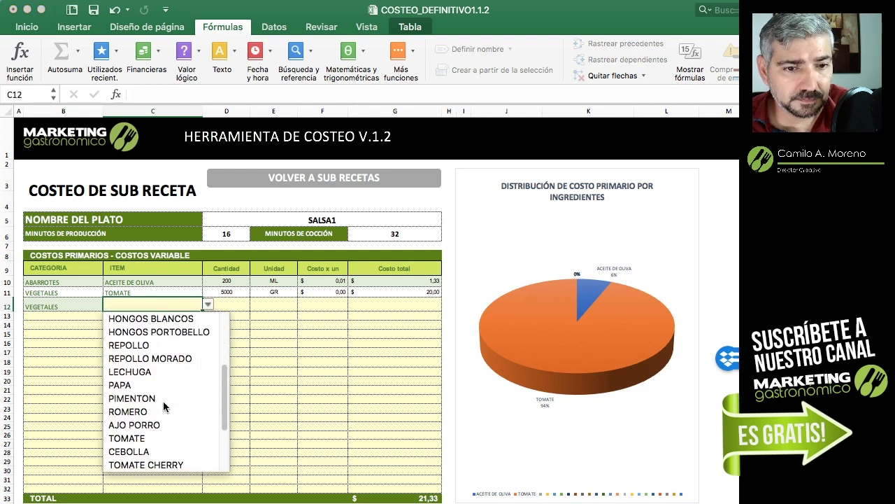
pyautogui.click(147, 451)
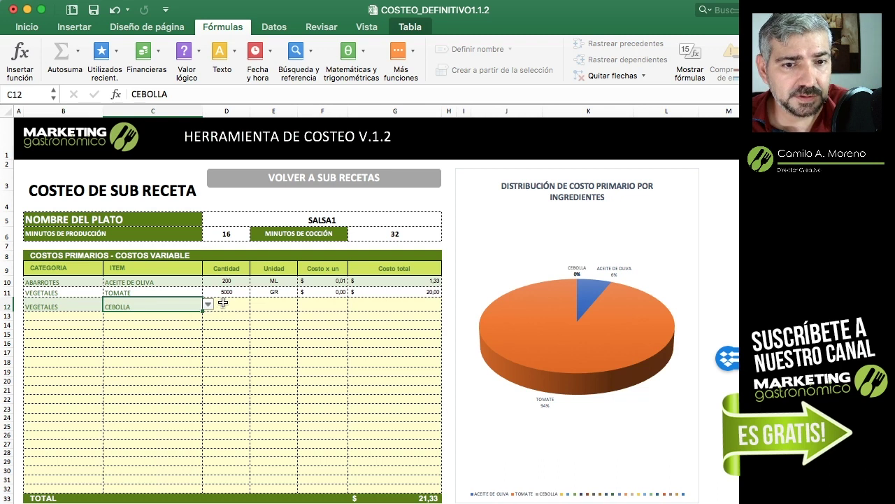
pyautogui.click(231, 305)
pyautogui.write('2000')
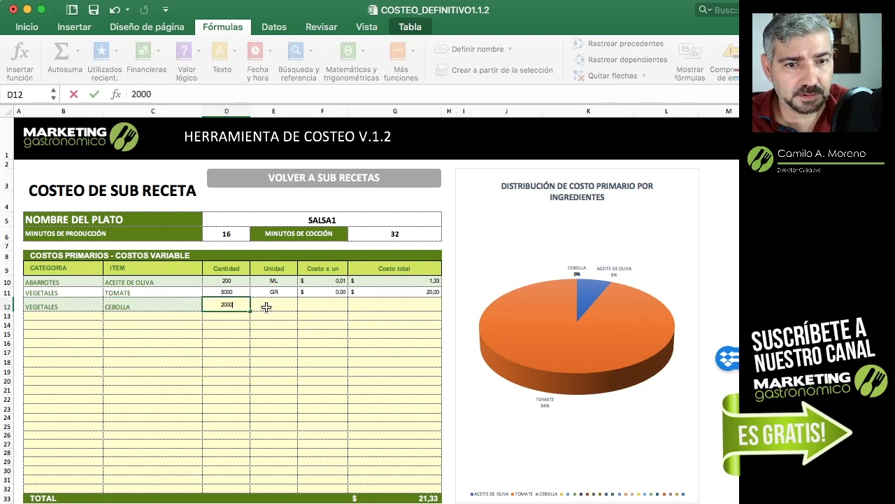
pyautogui.press('Return')
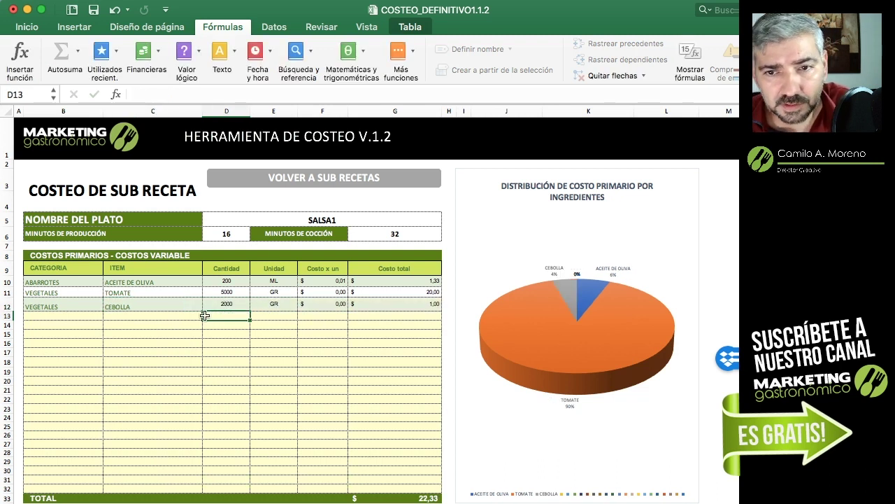
# Add row 13 as VEGETALES, AJO with a quantity of 100 GR
pyautogui.click(48, 316)
pyautogui.click(107, 316)
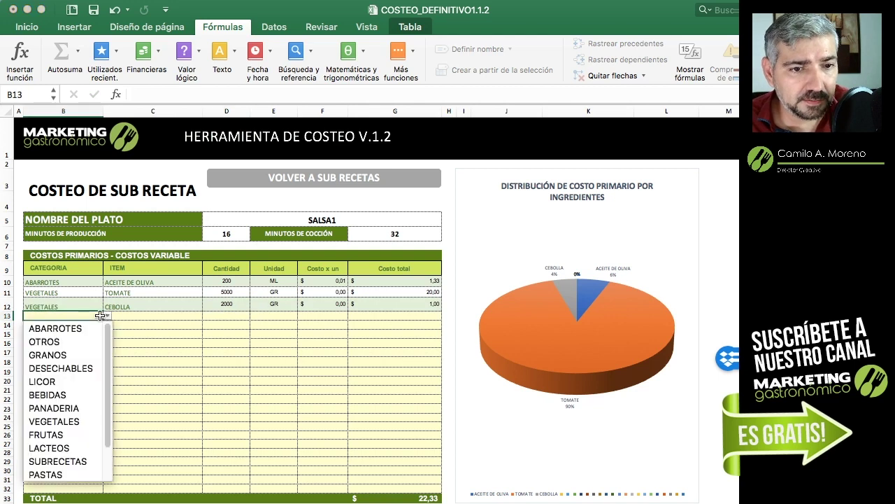
pyautogui.click(54, 421)
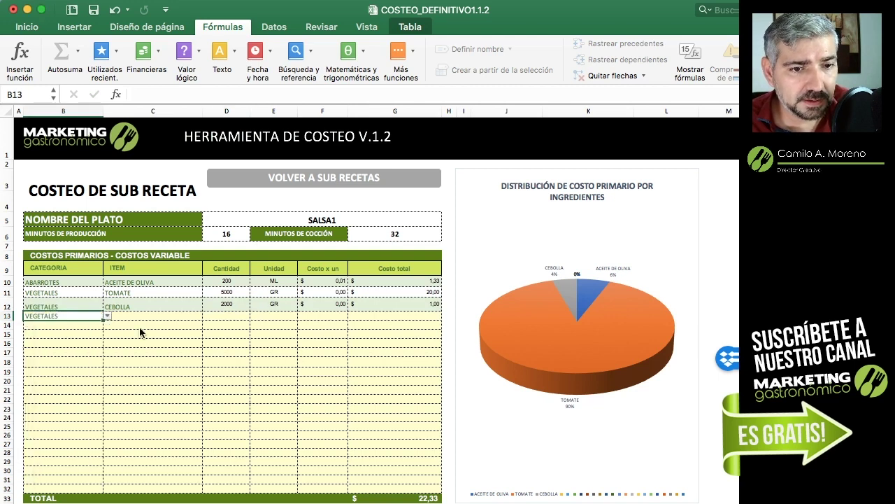
pyautogui.click(145, 316)
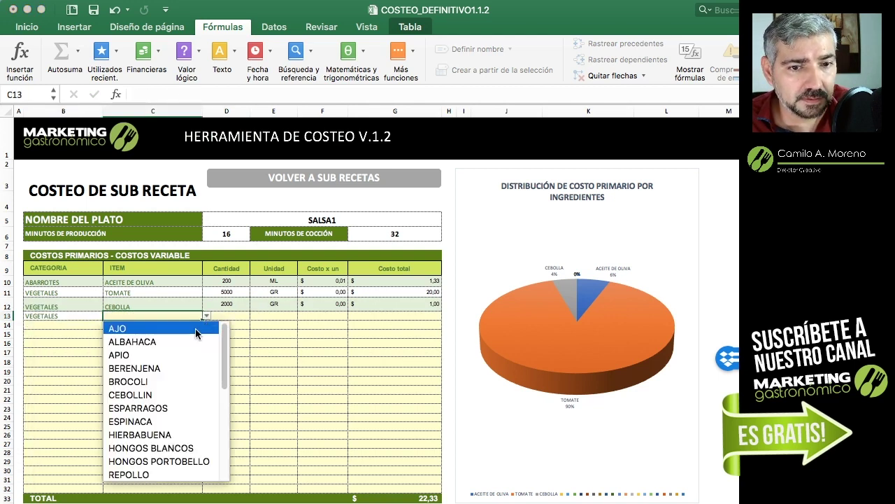
pyautogui.click(206, 316)
pyautogui.click(116, 328)
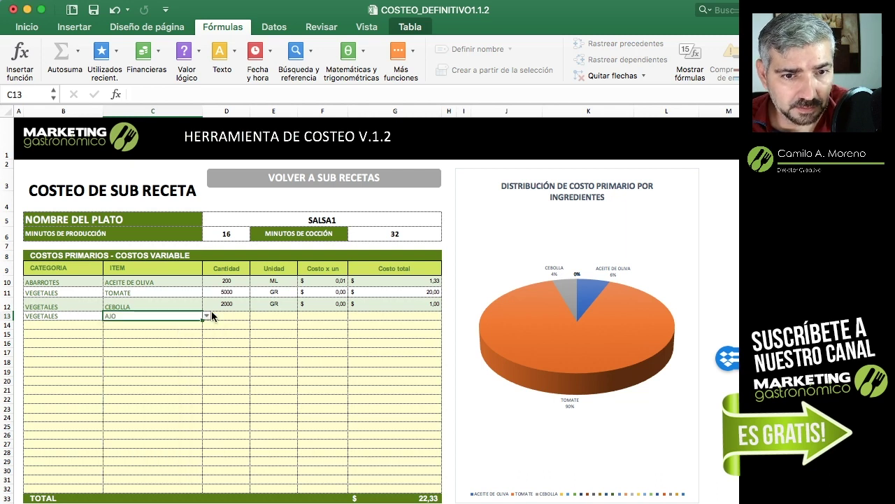
pyautogui.click(225, 306)
pyautogui.click(225, 316)
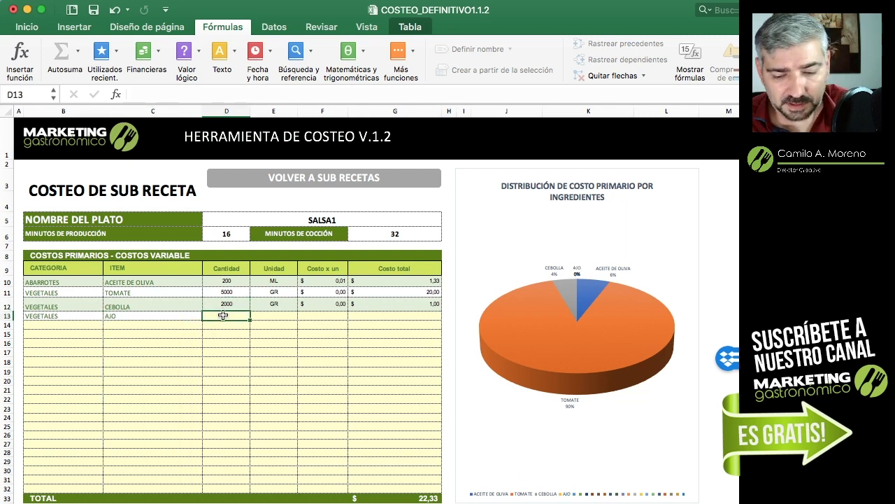
pyautogui.write('100')
pyautogui.press('Return')
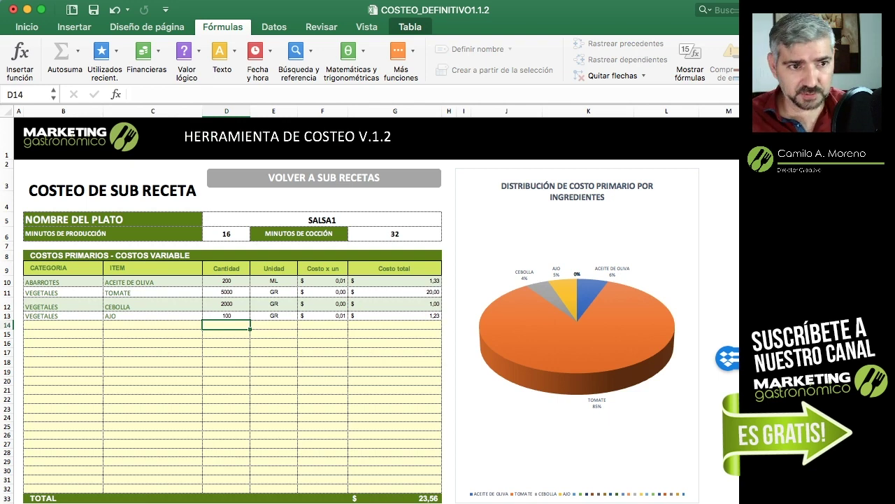
# Scroll down to the Costo de la subreceta block and select D38 under VOLUMEN/MASA
pyautogui.scroll(-1, 282, 499)
pyautogui.scroll(-5, 283, 499)
pyautogui.scroll(-5, 282, 499)
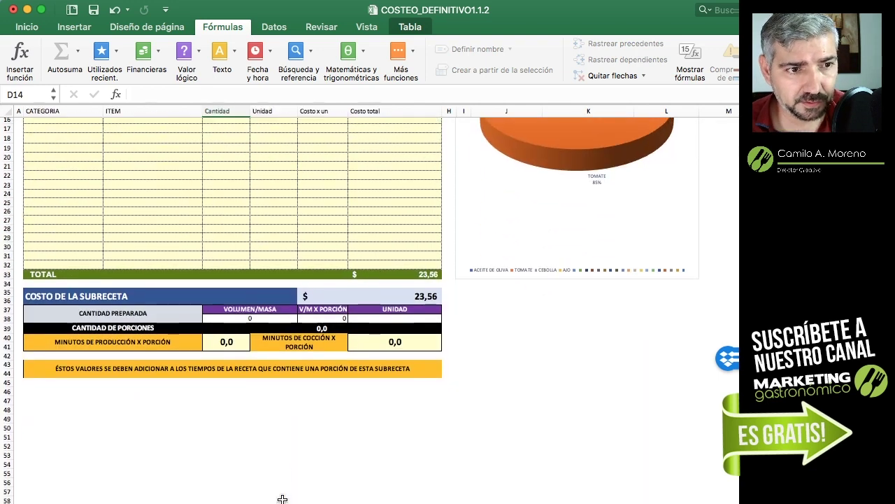
pyautogui.scroll(-5, 282, 498)
pyautogui.scroll(1, 248, 382)
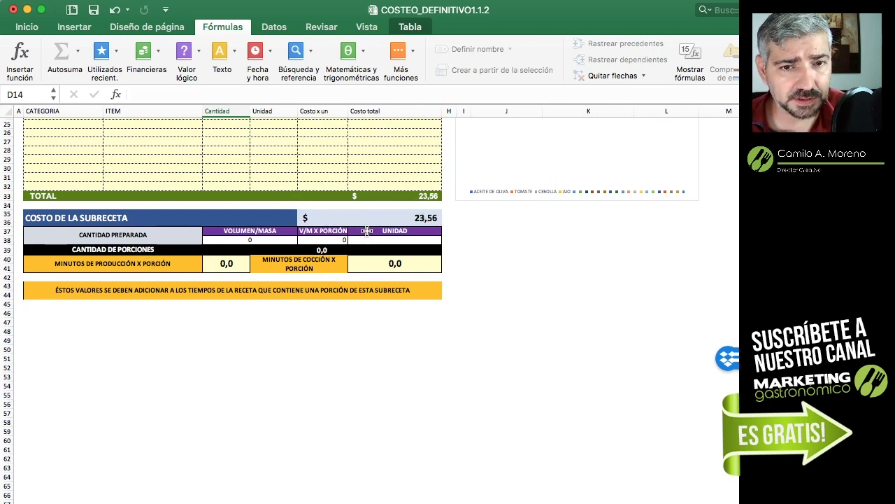
pyautogui.click(237, 238)
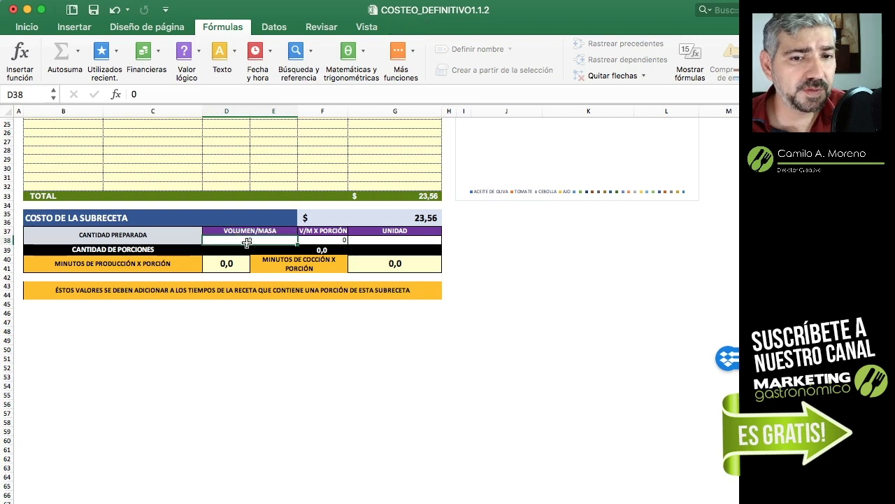
pyautogui.scroll(5, 248, 242)
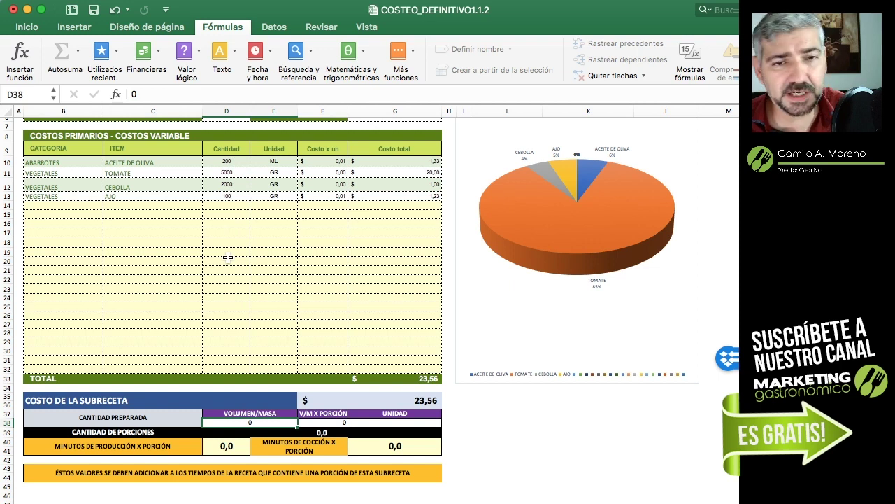
pyautogui.scroll(-2, 228, 258)
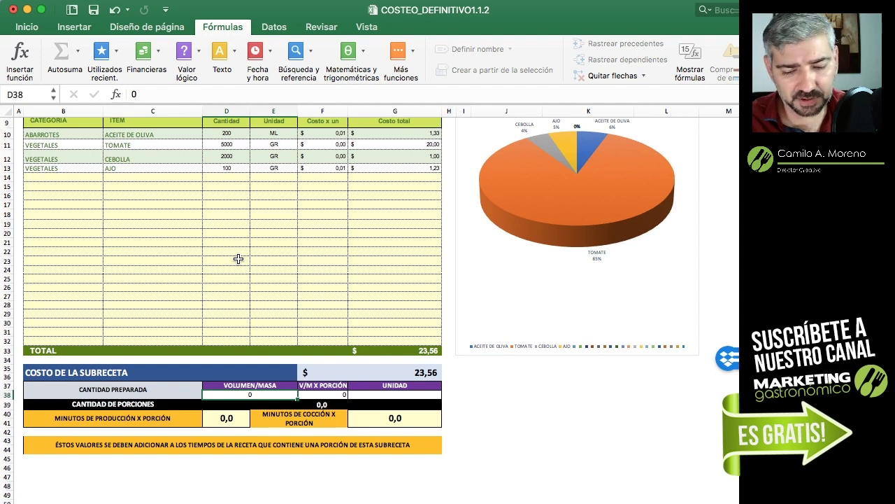
# Enter a prepared quantity of 6000 ML with 120 per portion
pyautogui.write('6000')
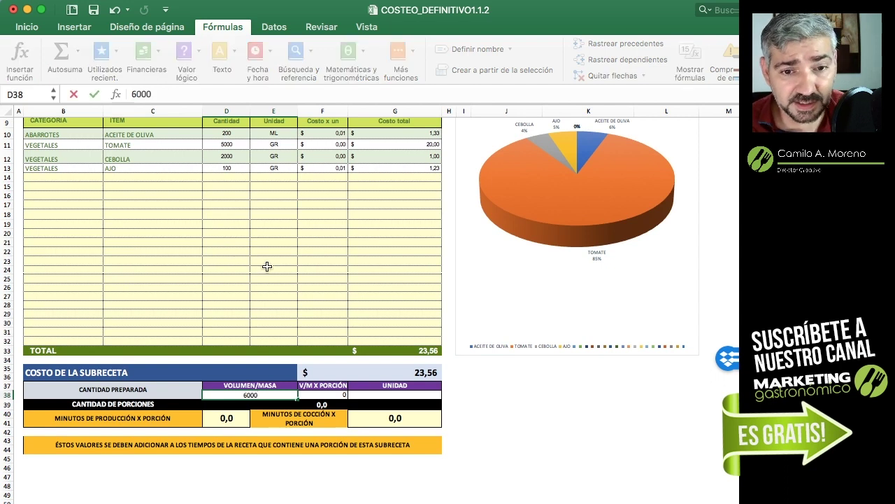
pyautogui.click(419, 393)
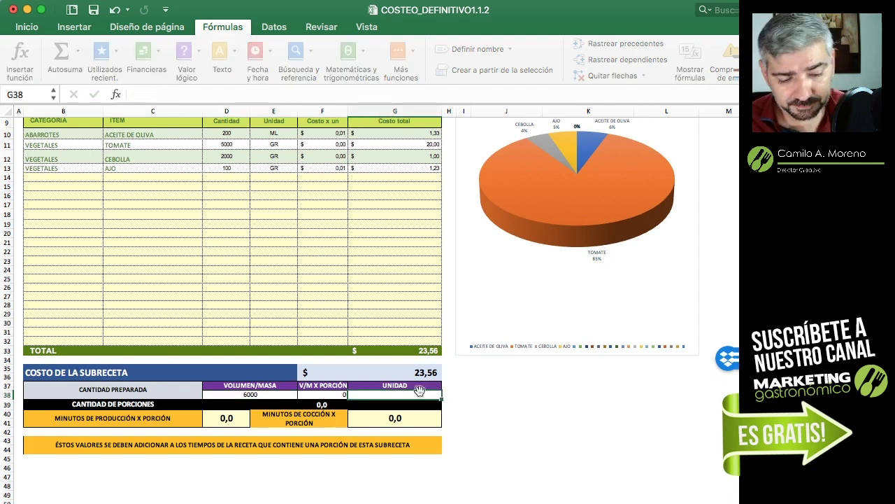
pyautogui.write('ML')
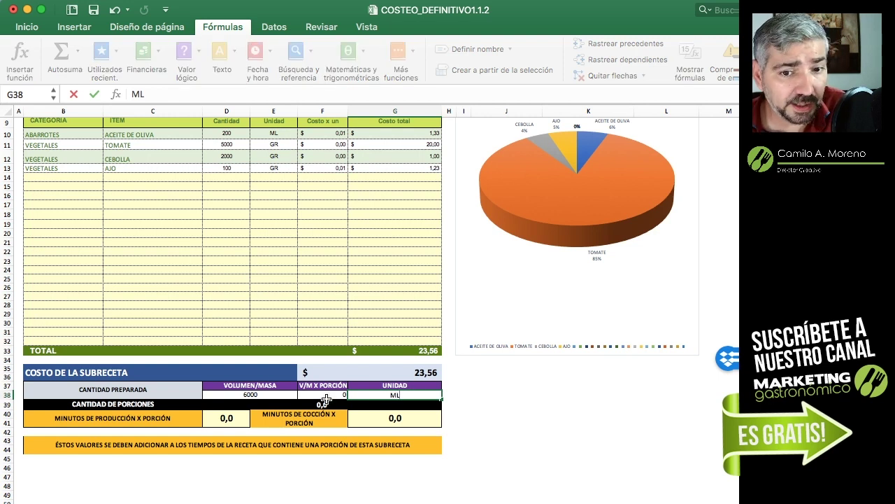
pyautogui.click(326, 396)
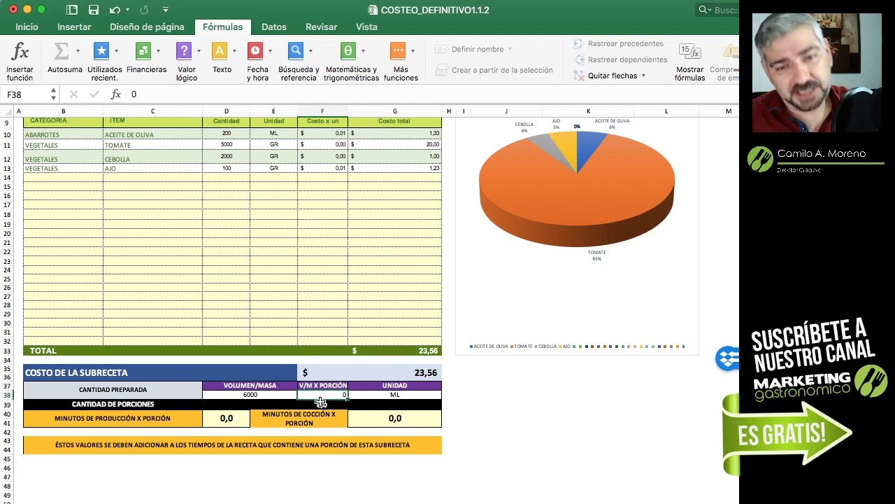
pyautogui.write('12')
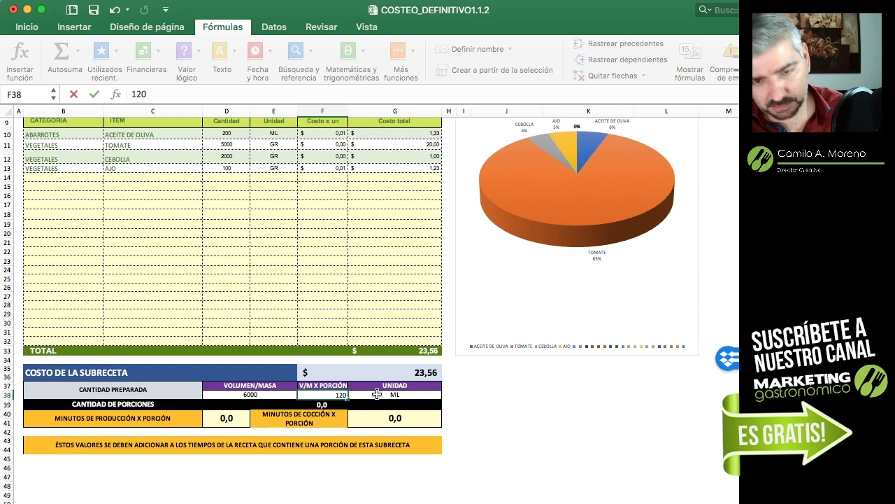
pyautogui.click(376, 394)
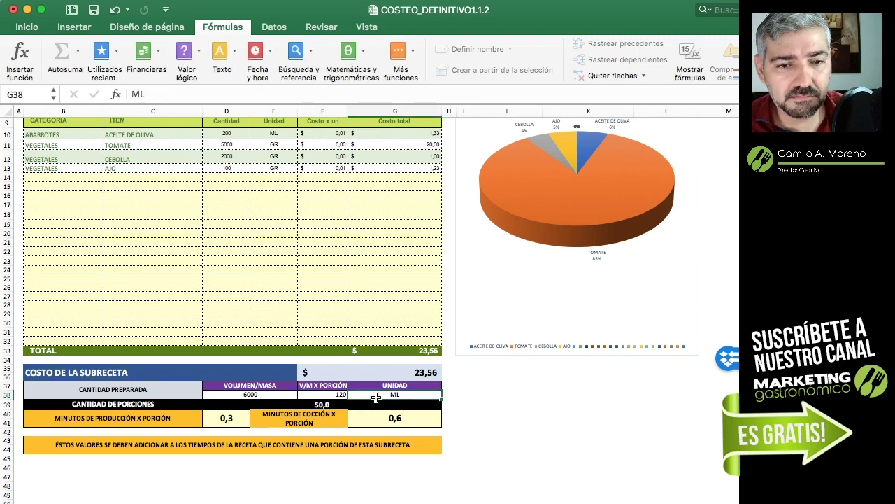
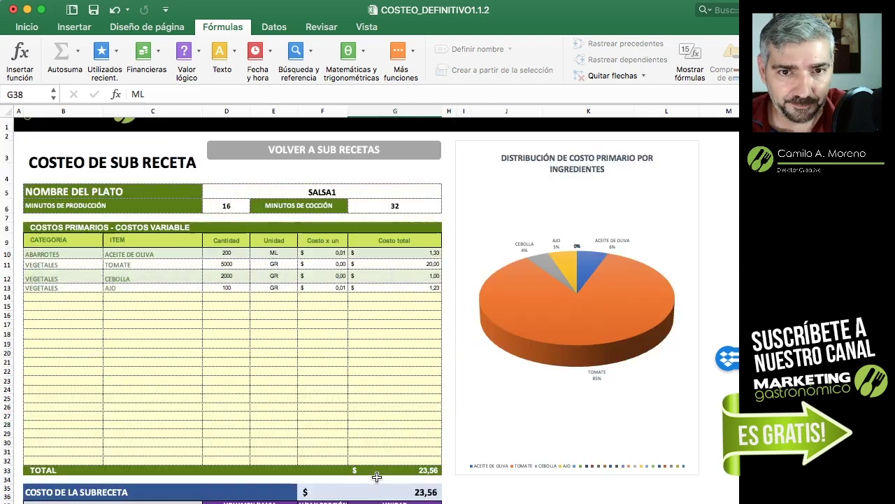
# Return to the sub-recipe inventory list showing SALSA1 at 23,56 for 6000 ML
pyautogui.scroll(5, 382, 466)
pyautogui.scroll(2, 378, 474)
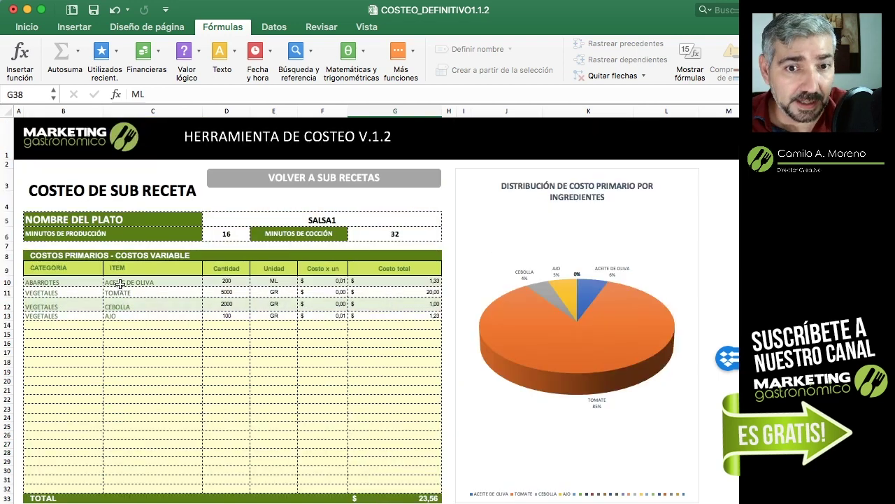
pyautogui.click(258, 179)
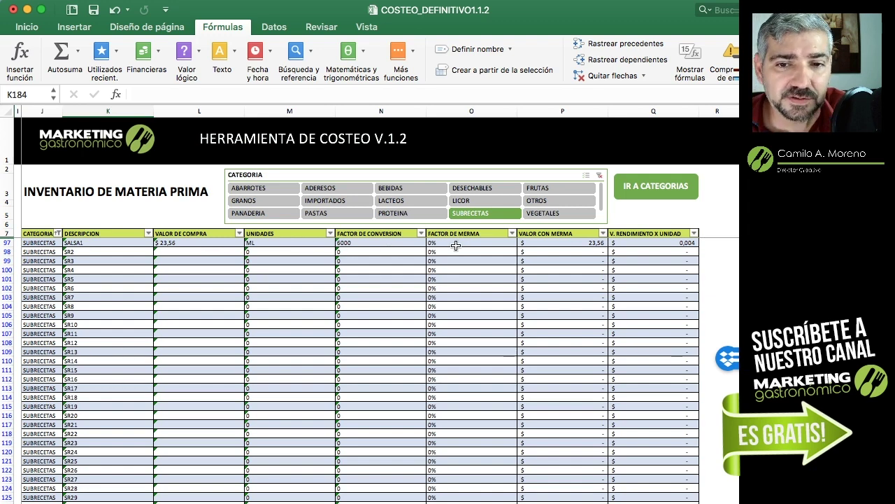
# Give SALSA1 a 5% waste factor, then move to the recipe index sheet
pyautogui.click(446, 242)
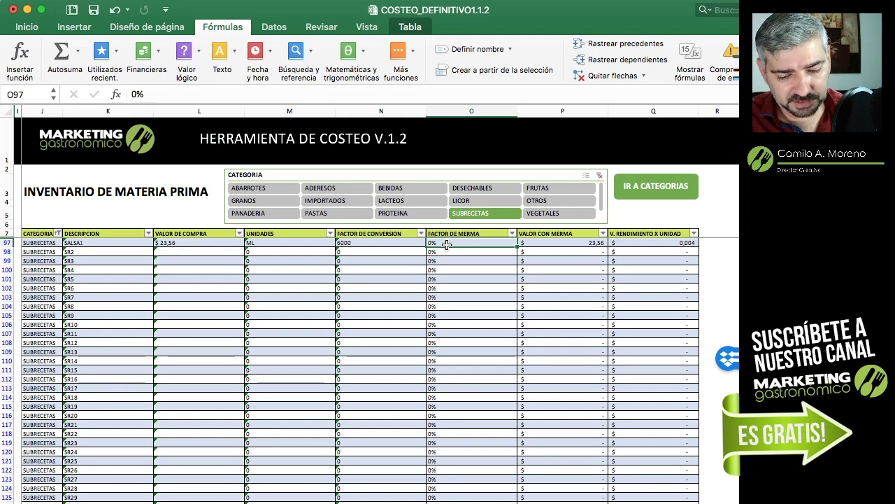
pyautogui.write('5')
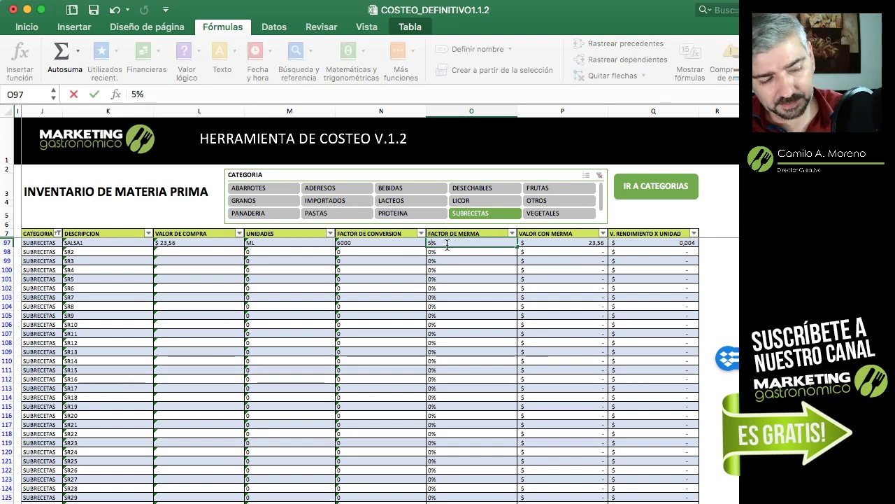
pyautogui.press('Tab')
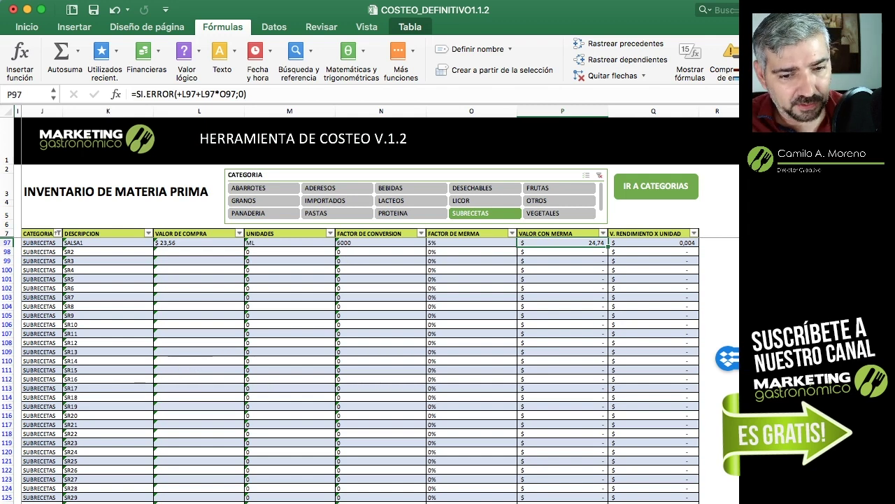
pyautogui.hotkey('ctrl', 'pagedown')
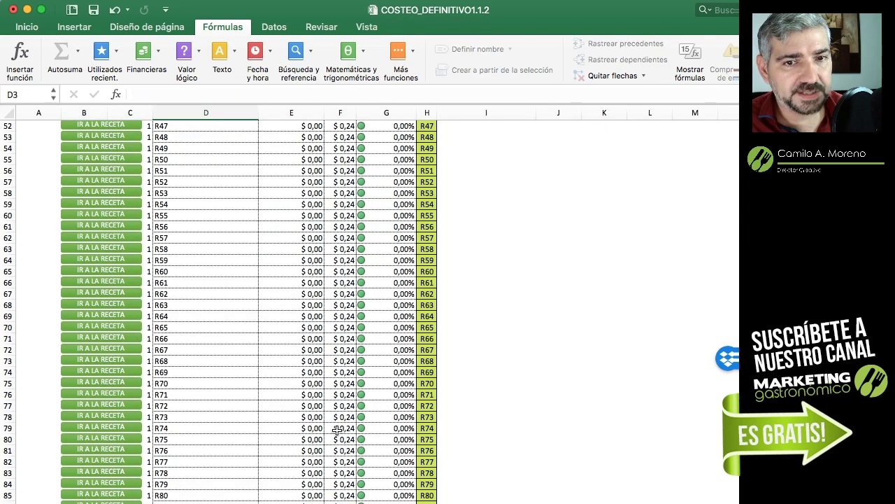
# Open the first recipe's (R1) costing sheet from the recipe index
pyautogui.scroll(-8, 338, 430)
pyautogui.scroll(-10, 339, 427)
pyautogui.scroll(7, 342, 424)
pyautogui.scroll(15, 341, 424)
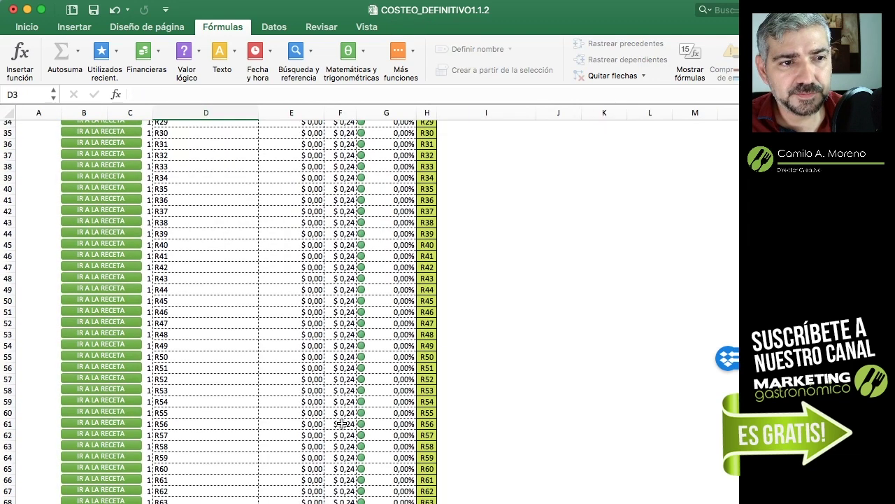
pyautogui.scroll(10, 341, 424)
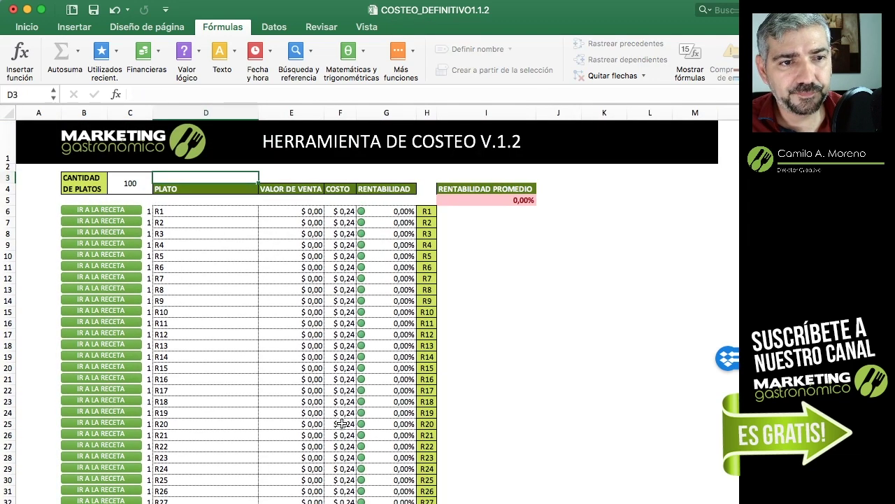
pyautogui.click(109, 210)
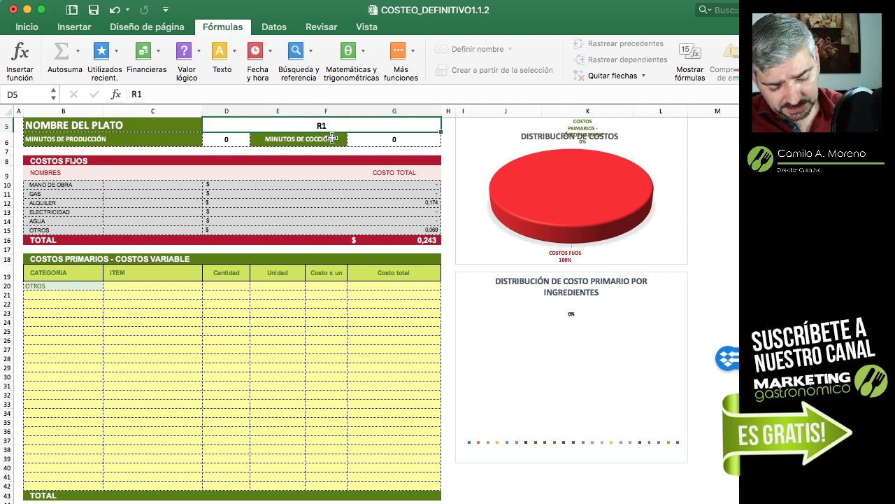
# Enter PIZZA1 as the dish name
pyautogui.write('PIZZ')
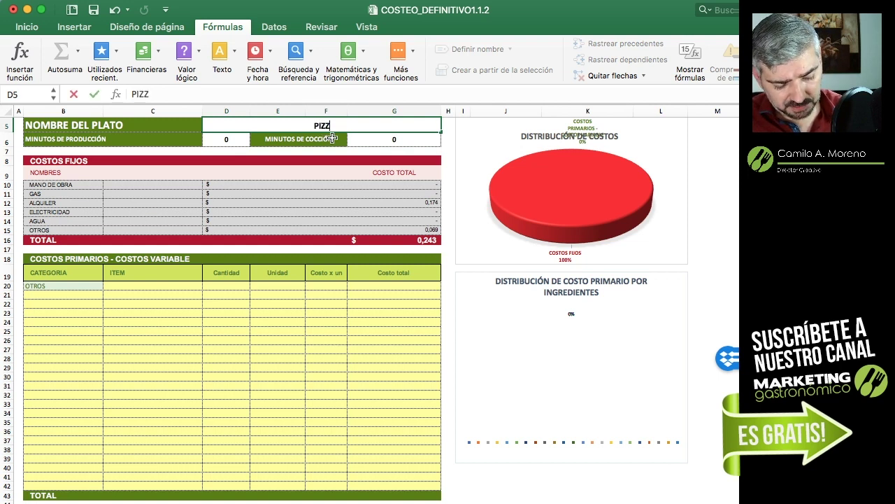
pyautogui.write('ZA1')
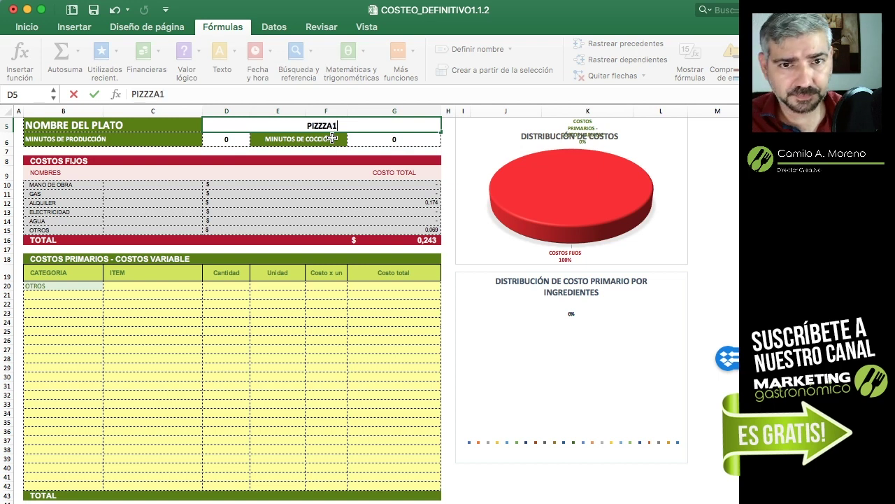
pyautogui.press('BackSpace')
pyautogui.press('BackSpace')
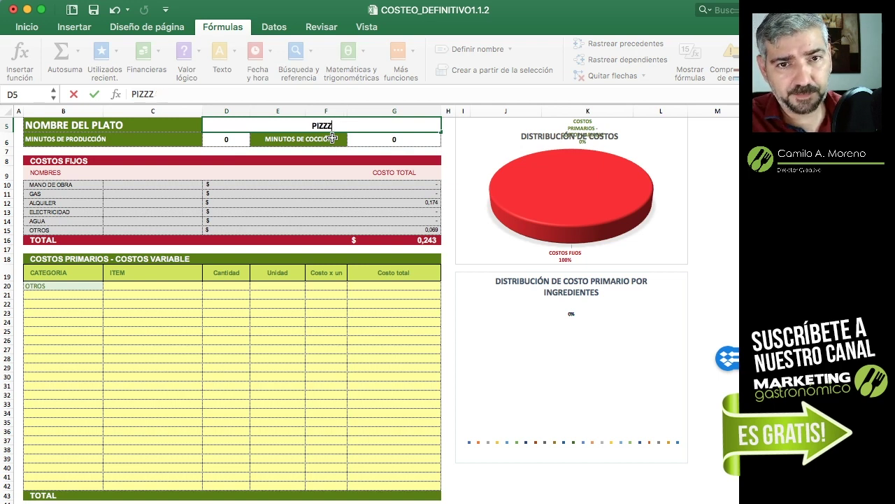
pyautogui.press('BackSpace')
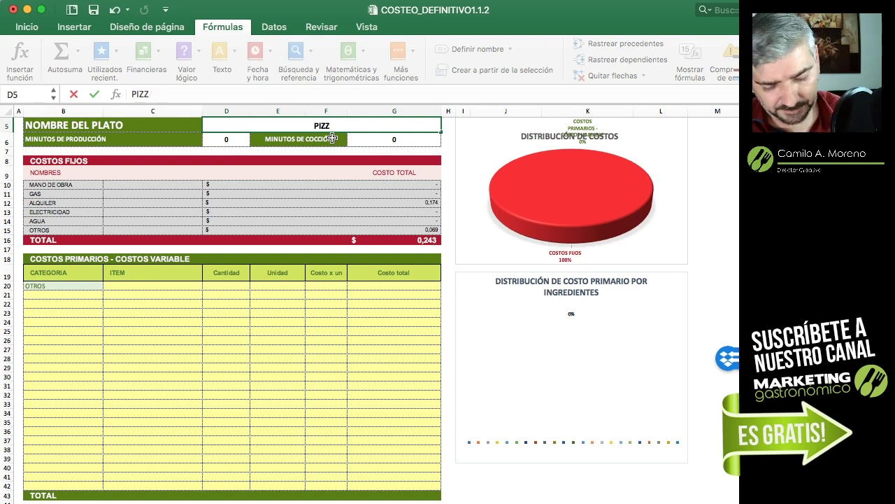
pyautogui.write('A1')
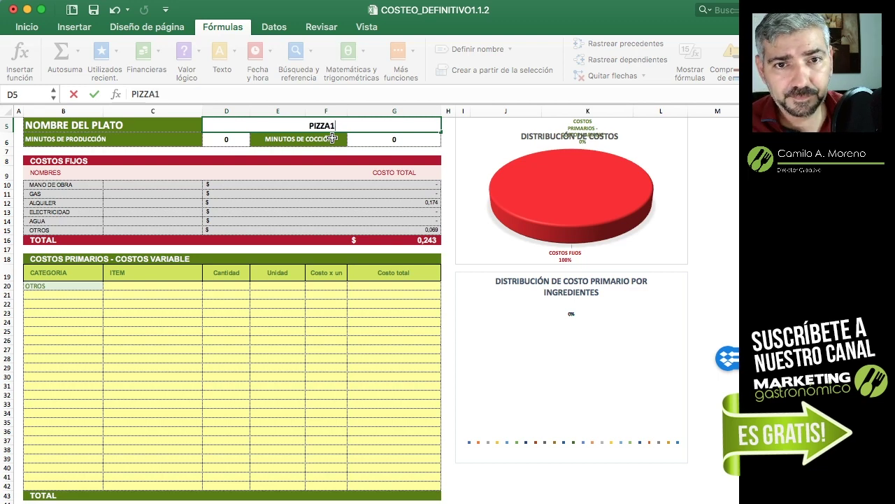
pyautogui.press('Return')
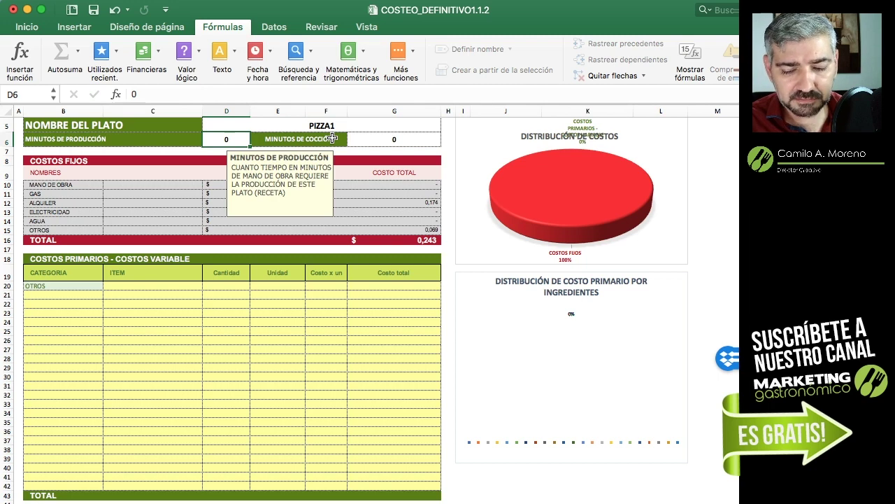
# Enter 6 production minutes and 12 cooking minutes for PIZZA1
pyautogui.write('6')
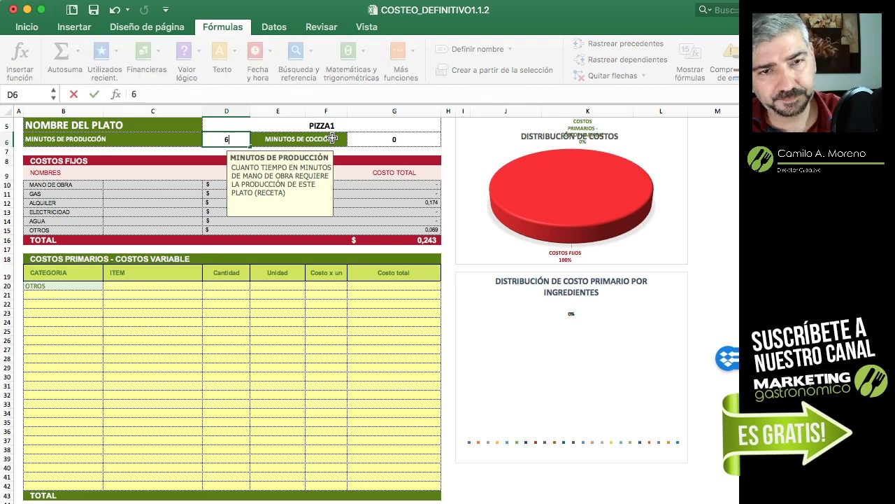
pyautogui.press('Tab')
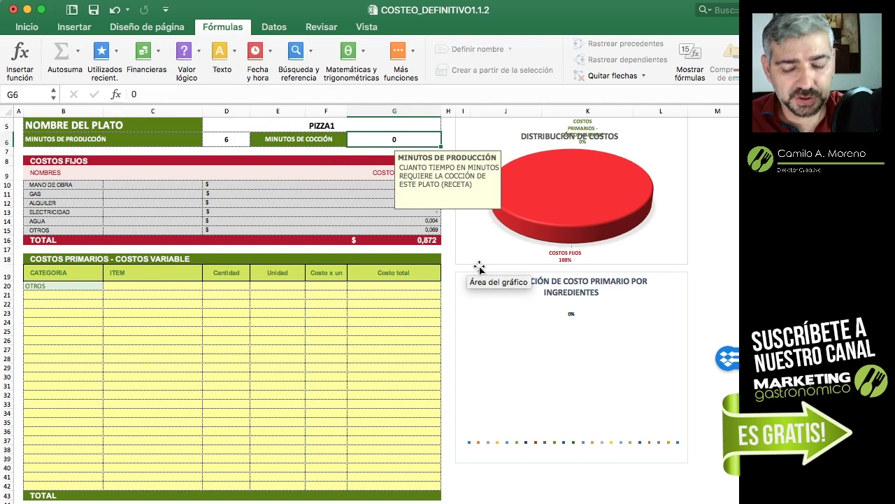
pyautogui.write('15')
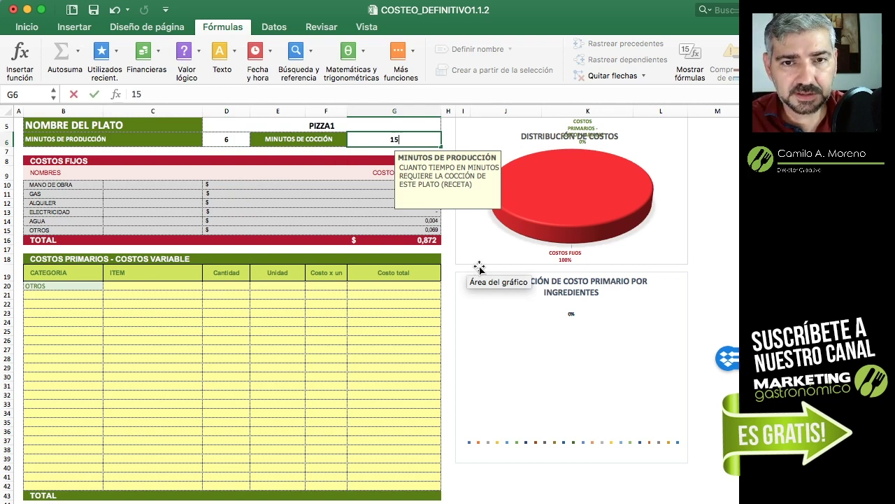
pyautogui.press('BackSpace')
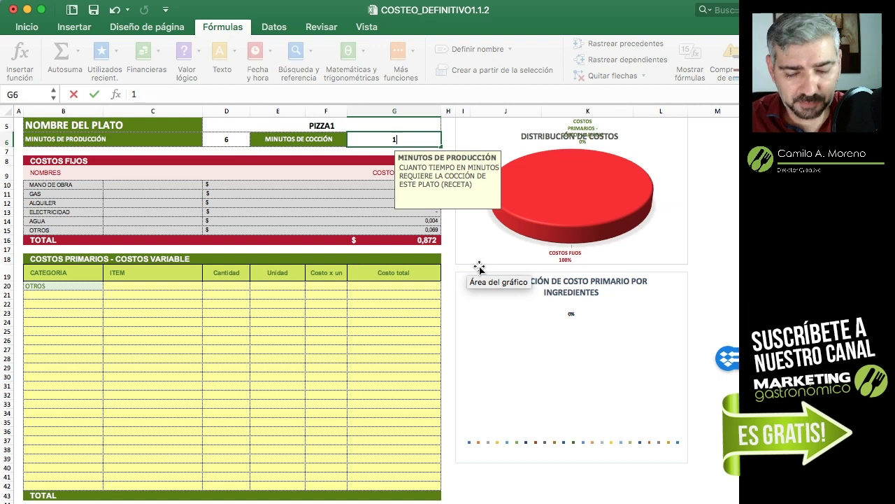
pyautogui.write('2')
pyautogui.press('Tab')
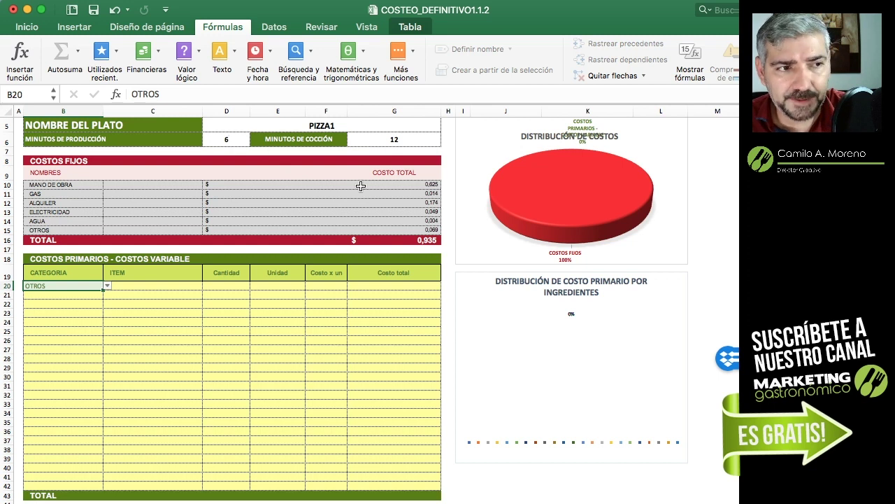
# Set the first ingredient line to category PANADERIA with item HARINA
pyautogui.click(106, 287)
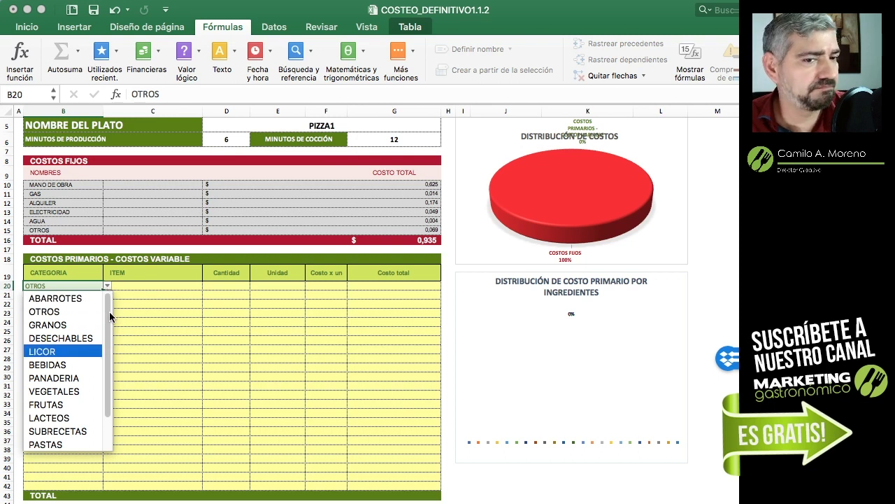
pyautogui.moveTo(110, 316); pyautogui.dragTo(107, 381)
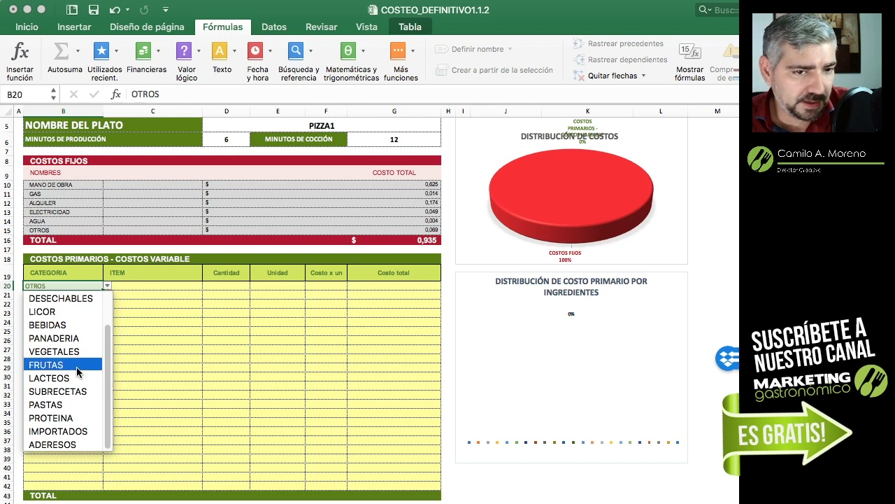
pyautogui.click(63, 338)
pyautogui.click(160, 287)
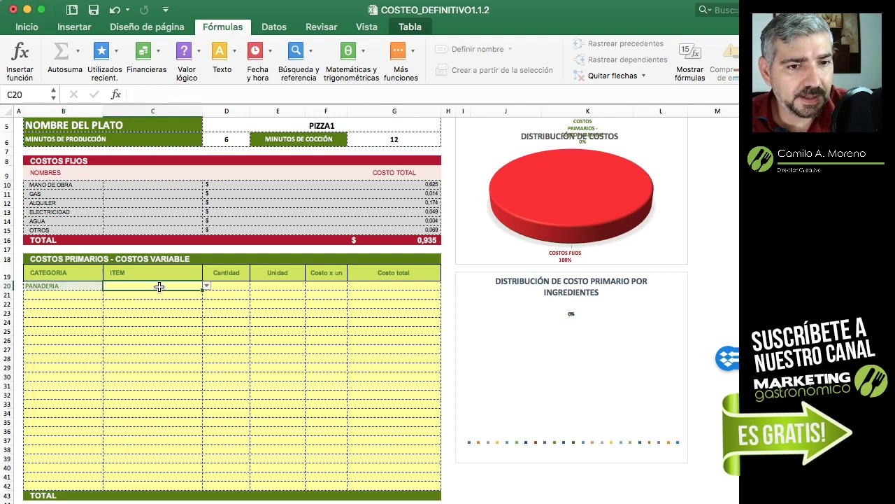
pyautogui.click(207, 286)
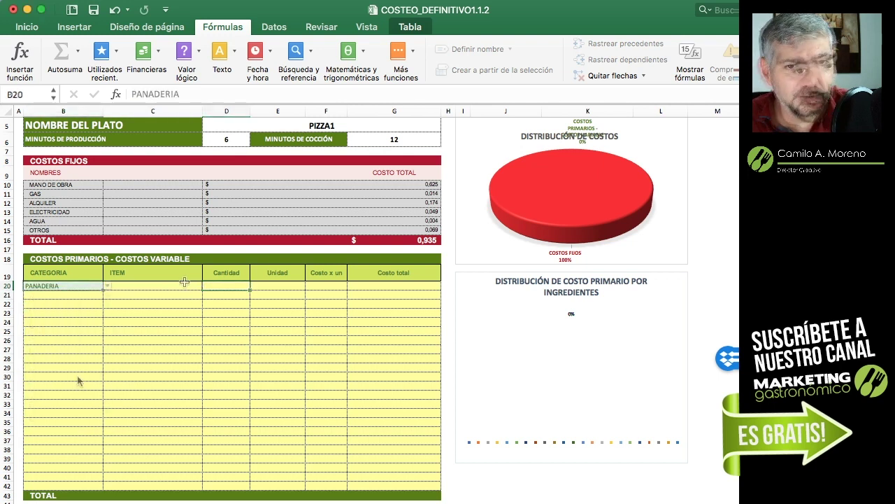
pyautogui.click(63, 287)
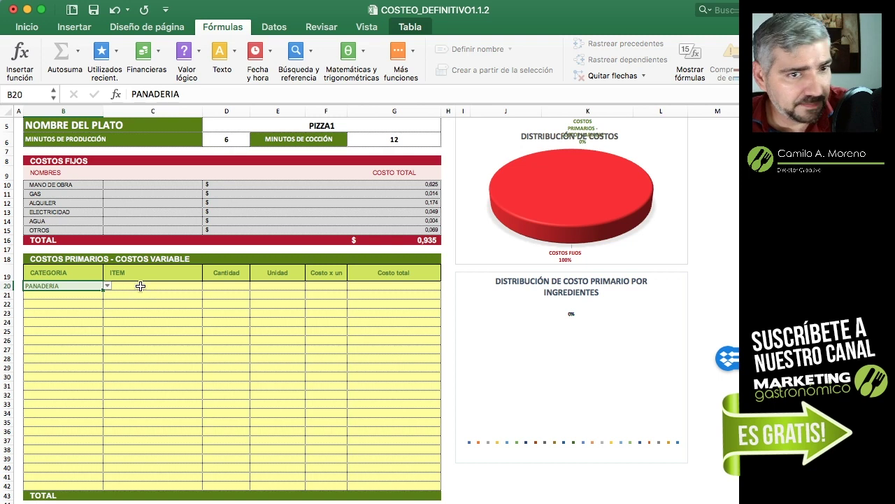
pyautogui.click(127, 288)
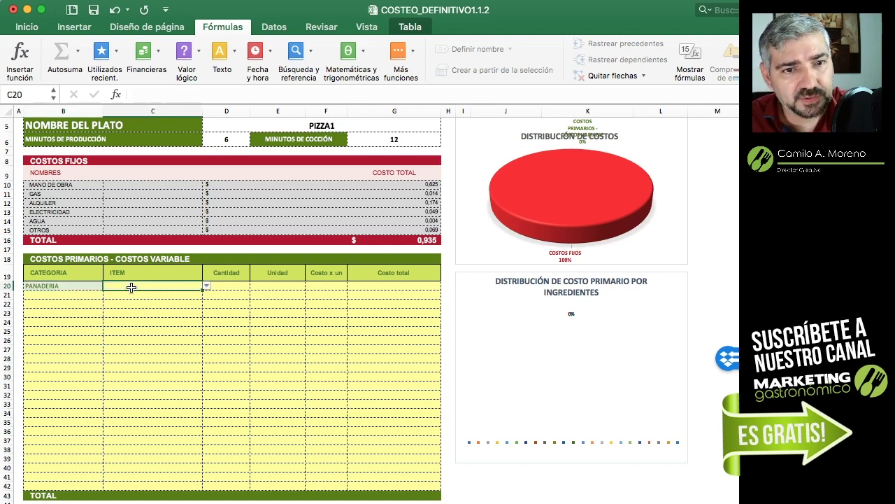
pyautogui.click(206, 287)
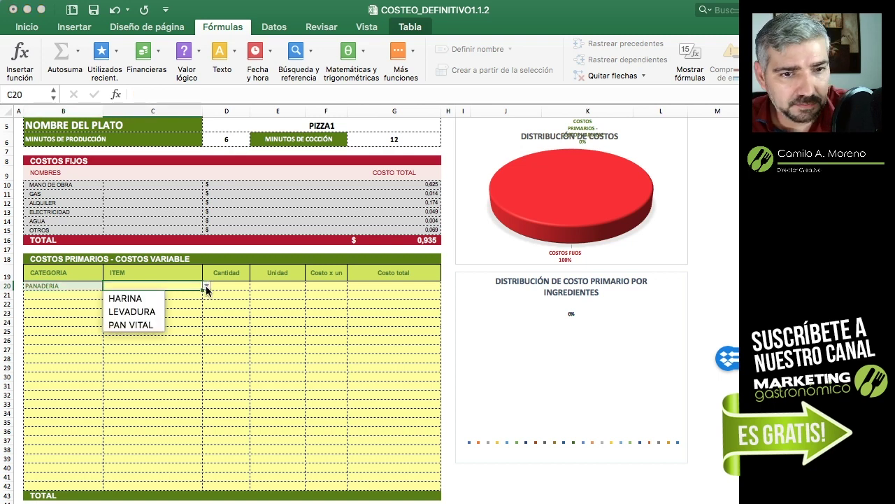
pyautogui.click(141, 302)
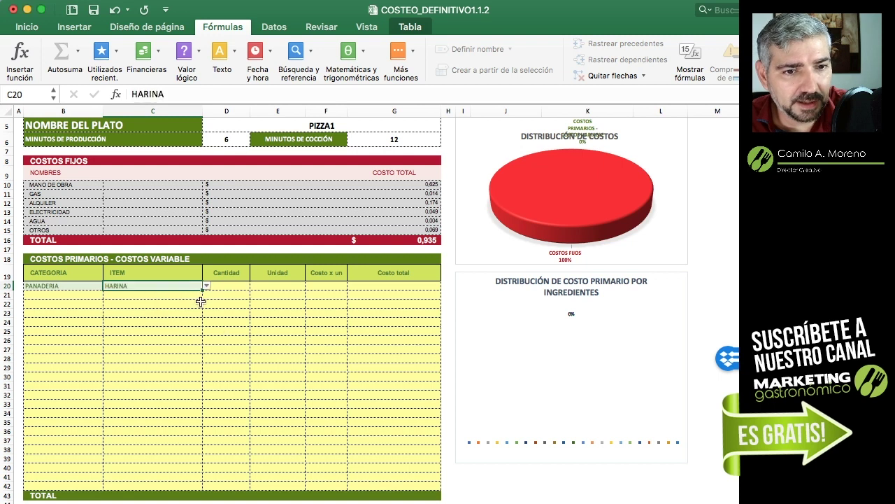
# Enter a flour quantity of 500 GR, costing 0,42
pyautogui.click(233, 286)
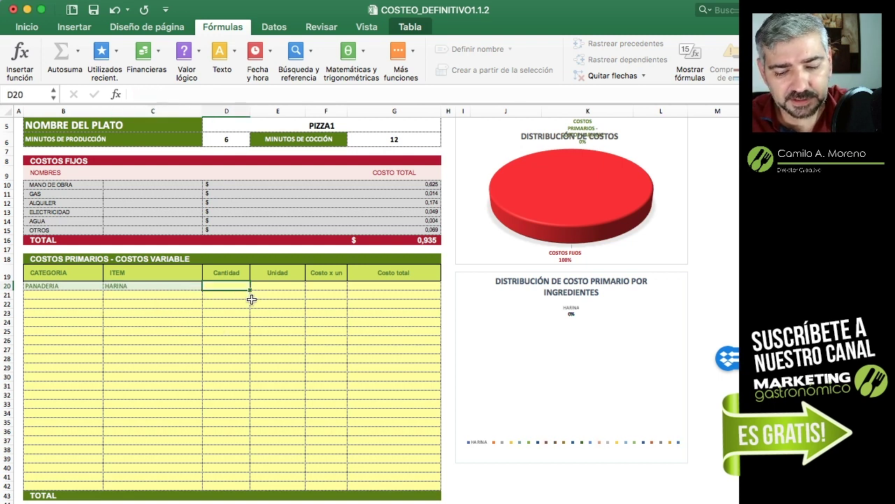
pyautogui.write('200')
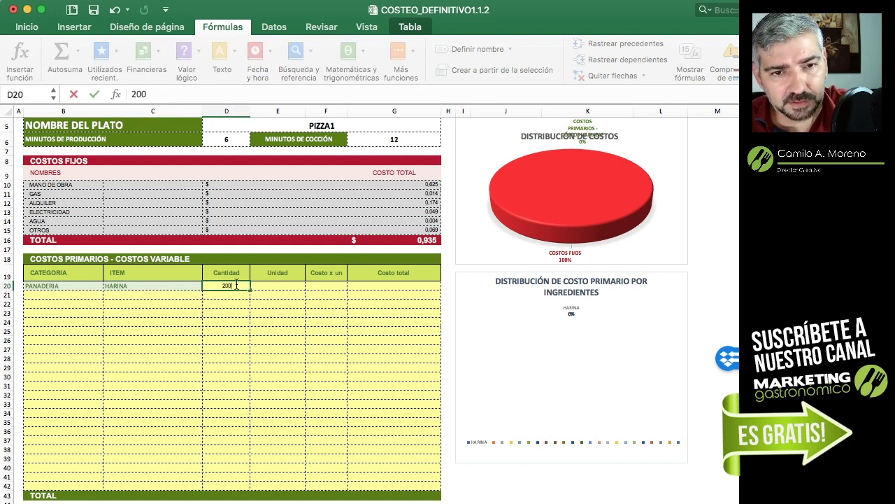
pyautogui.press('BackSpace')
pyautogui.press('BackSpace')
pyautogui.press('BackSpace')
pyautogui.write('500')
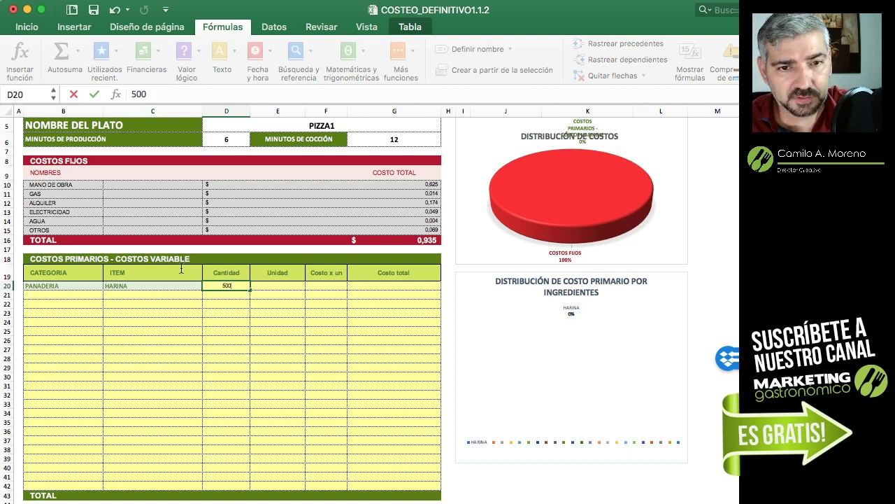
pyautogui.press('Return')
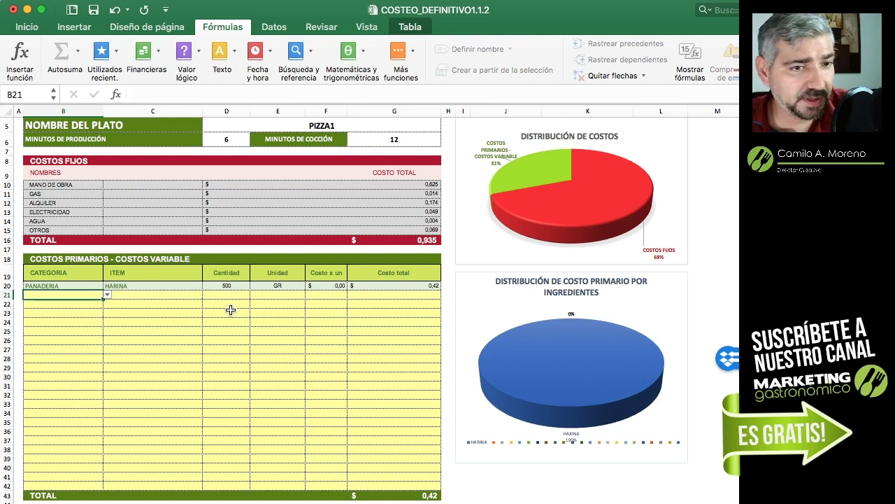
# Add SALSA1 from SUBRECETAS as the second ingredient at 120 ML
pyautogui.click(107, 295)
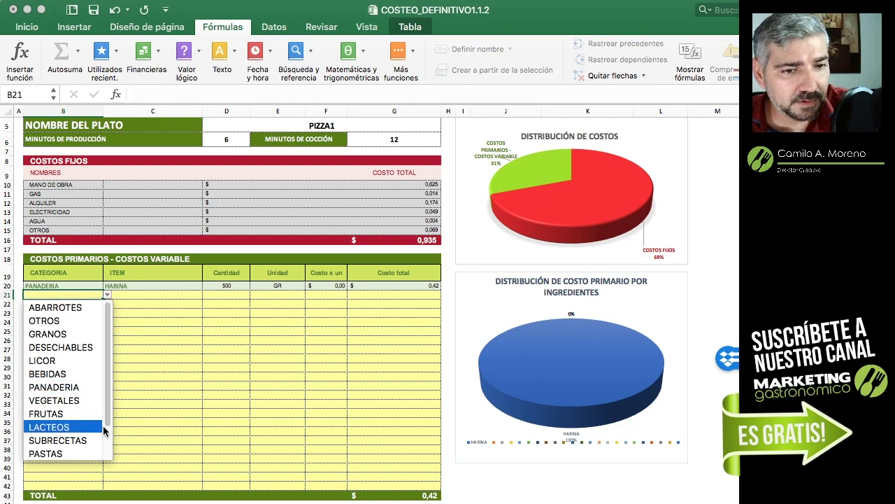
pyautogui.click(77, 440)
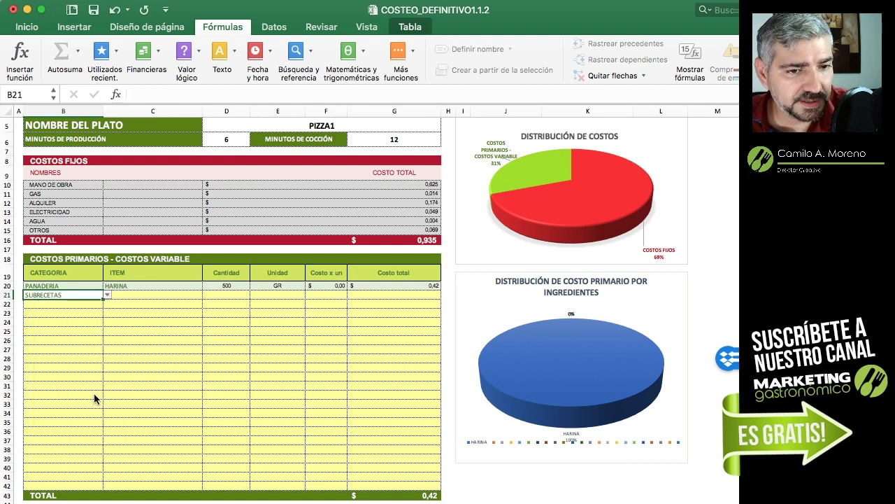
pyautogui.click(145, 298)
pyautogui.click(206, 295)
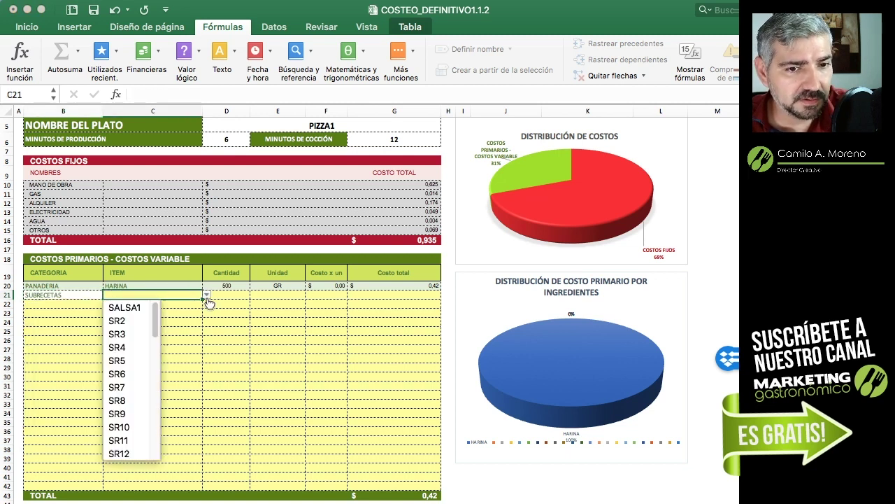
pyautogui.press('Down')
pyautogui.press('Return')
pyautogui.click(229, 295)
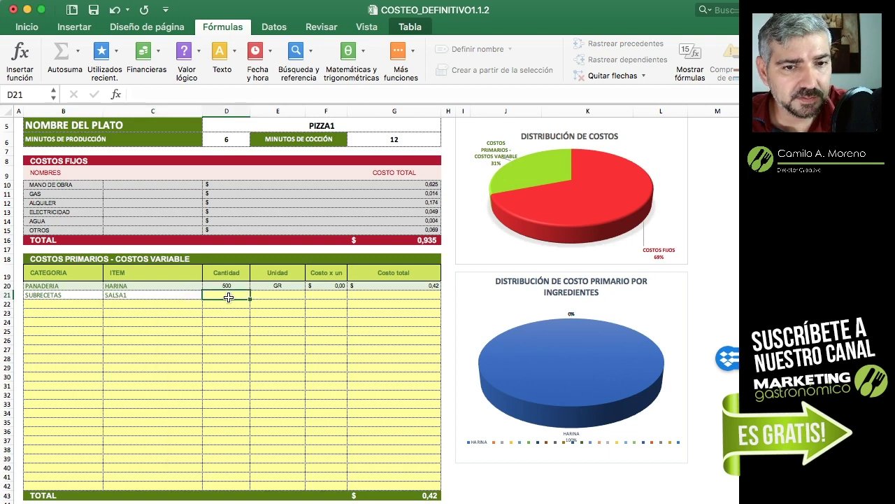
pyautogui.write('120')
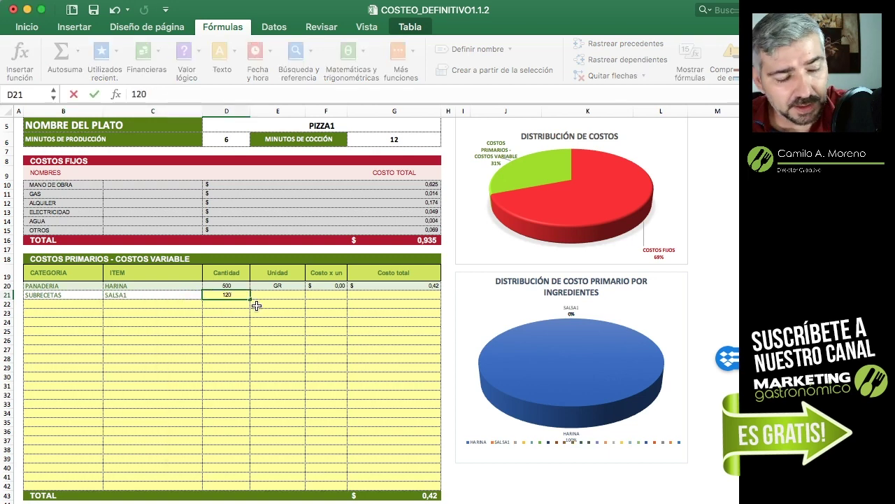
pyautogui.press('Return')
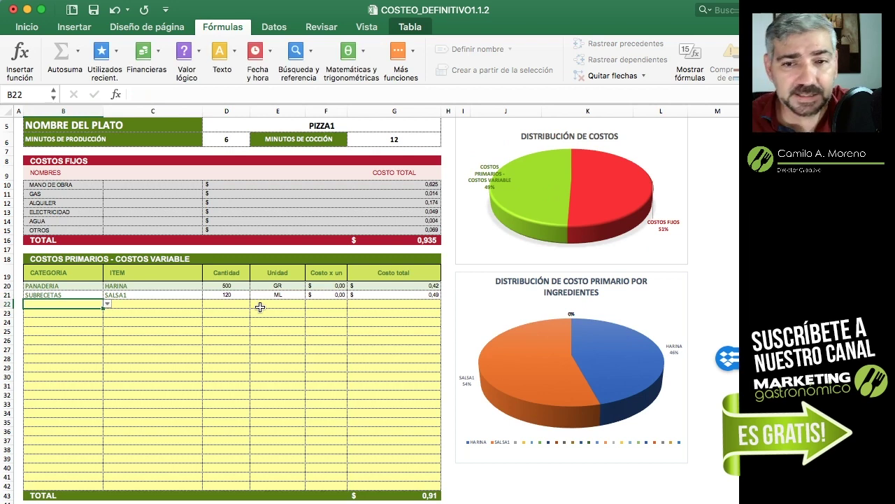
# Add HONGOS BLANCOS from VEGETALES at 150 GR
pyautogui.click(108, 305)
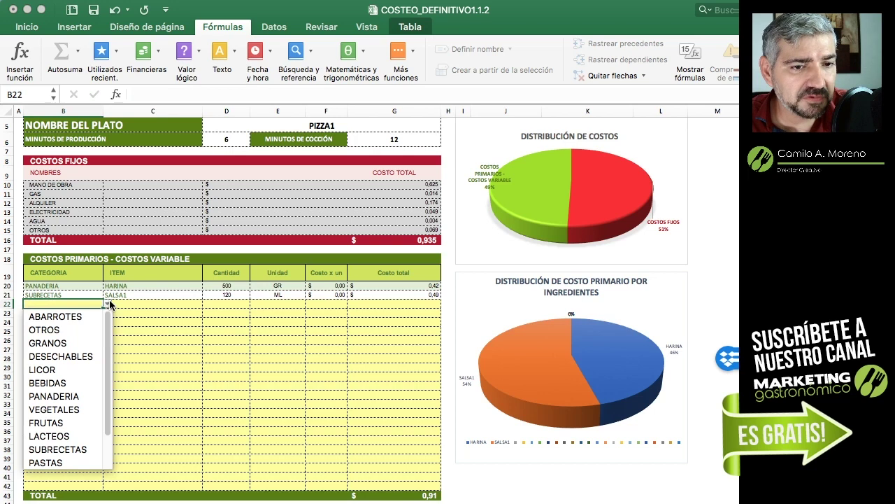
pyautogui.click(73, 409)
pyautogui.click(198, 302)
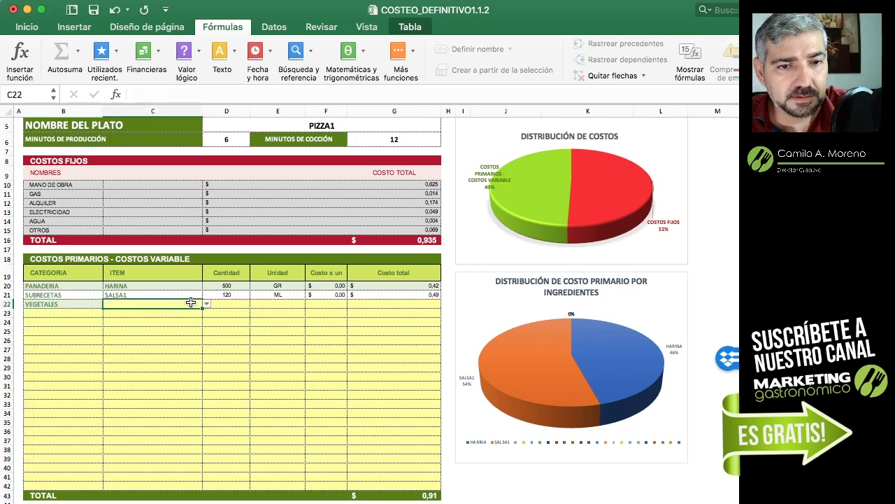
pyautogui.click(207, 303)
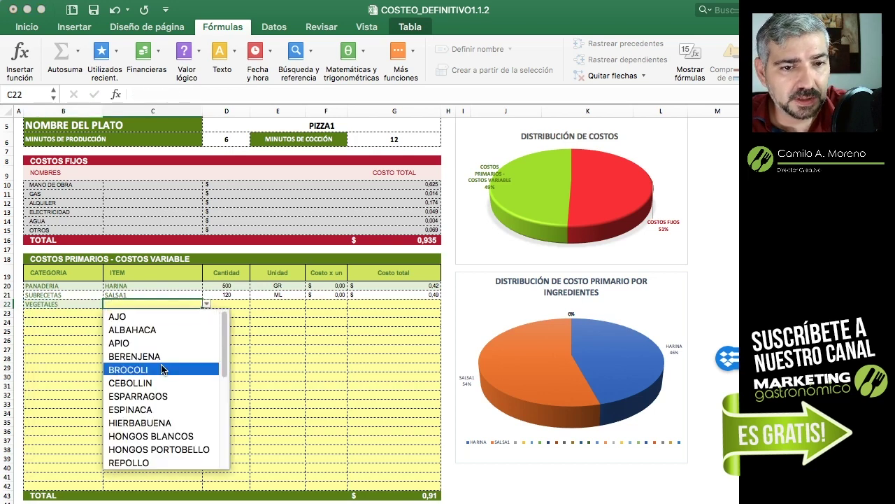
pyautogui.click(177, 436)
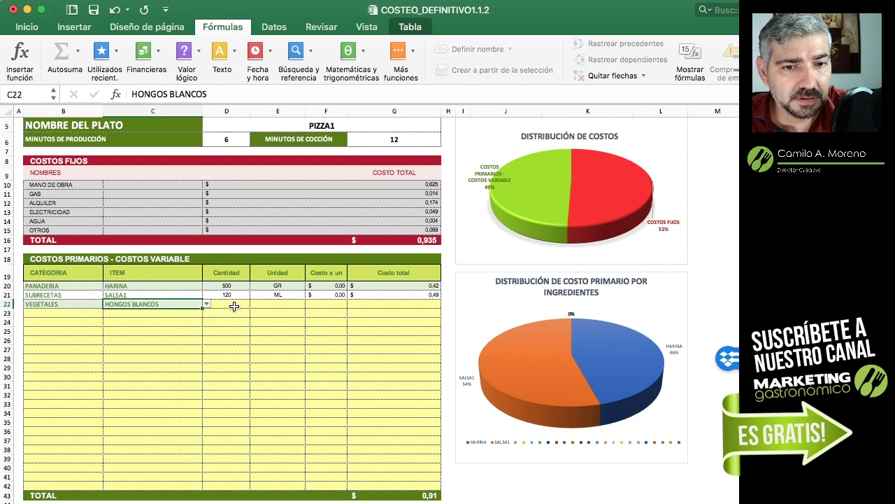
pyautogui.click(228, 305)
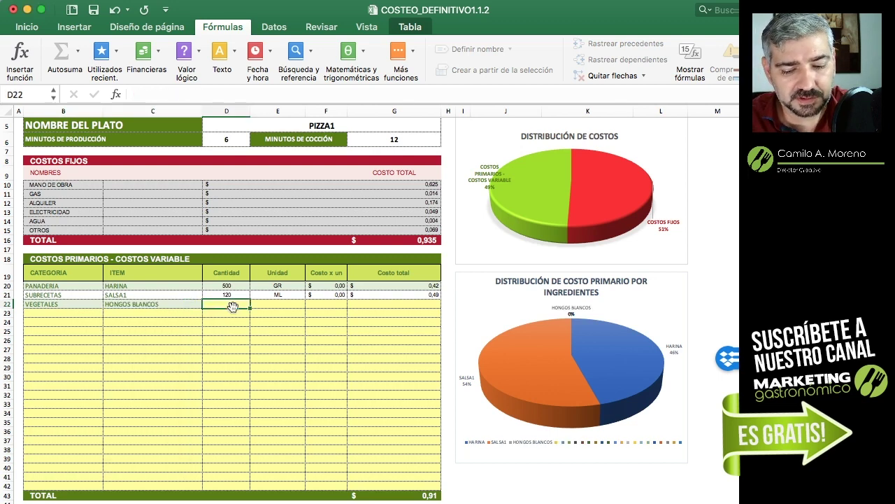
pyautogui.write('15')
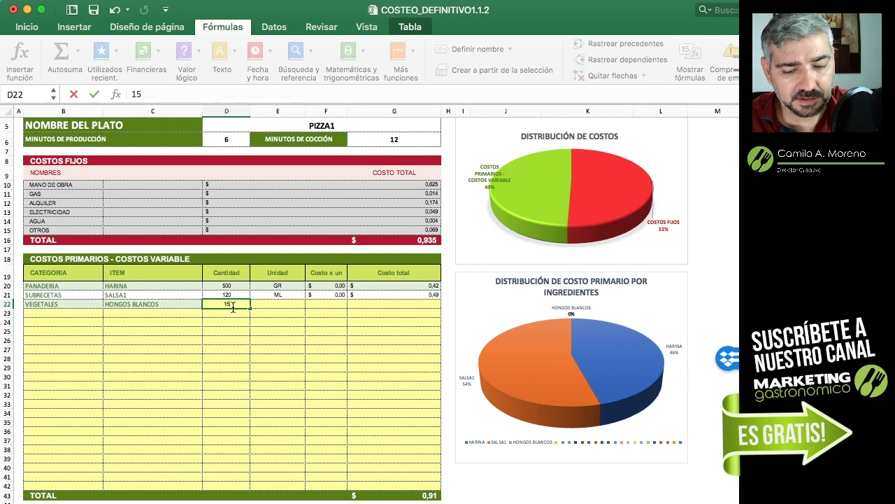
pyautogui.write('0')
pyautogui.press('Return')
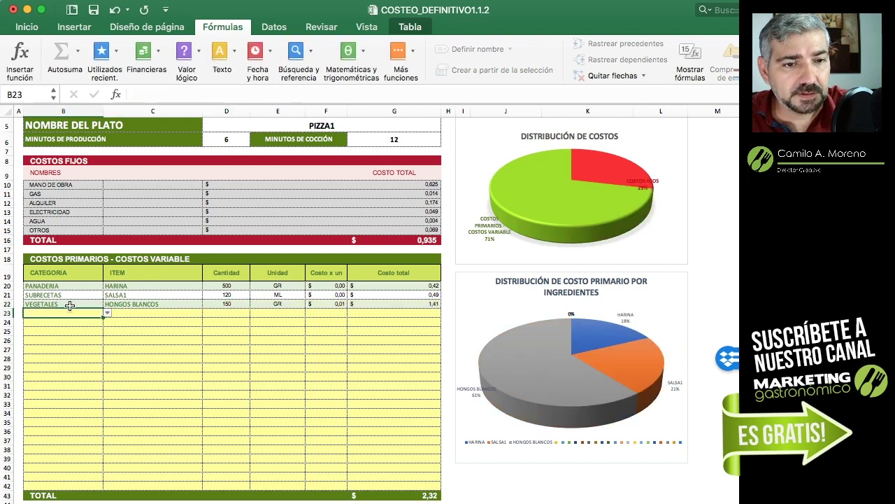
# Add BACON from PROTEINA, correcting its quantity from 25 to 5 OZ
pyautogui.click(107, 314)
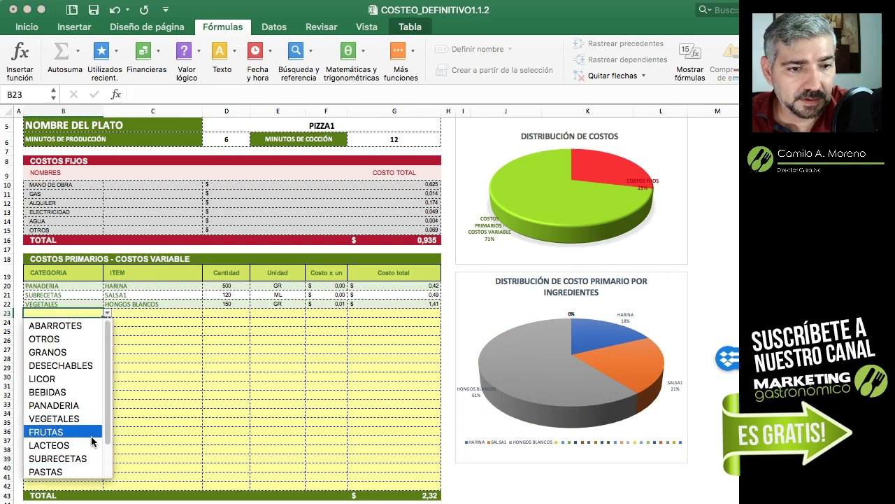
pyautogui.scroll(-3, 70, 430)
pyautogui.click(70, 445)
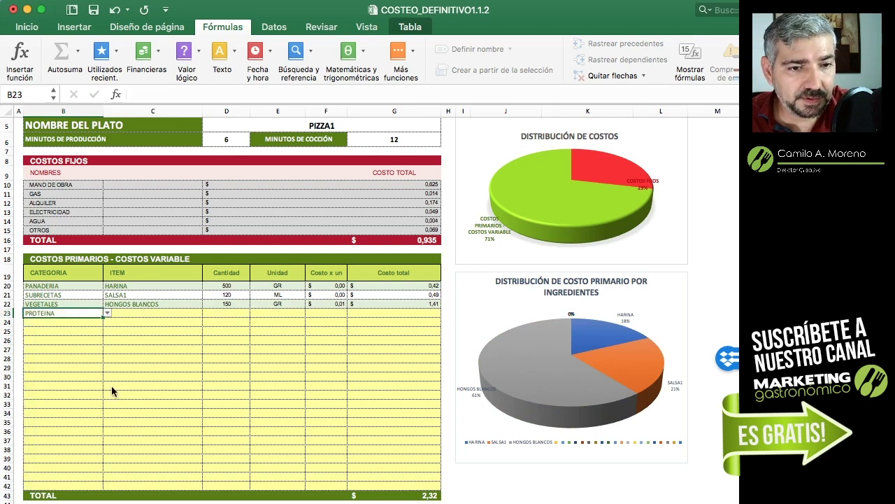
pyautogui.click(146, 313)
pyautogui.click(205, 312)
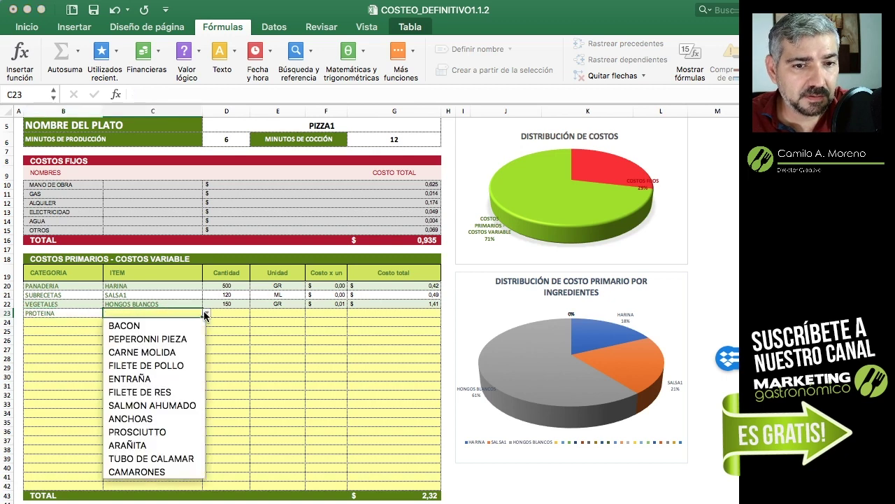
pyautogui.click(151, 324)
pyautogui.click(224, 315)
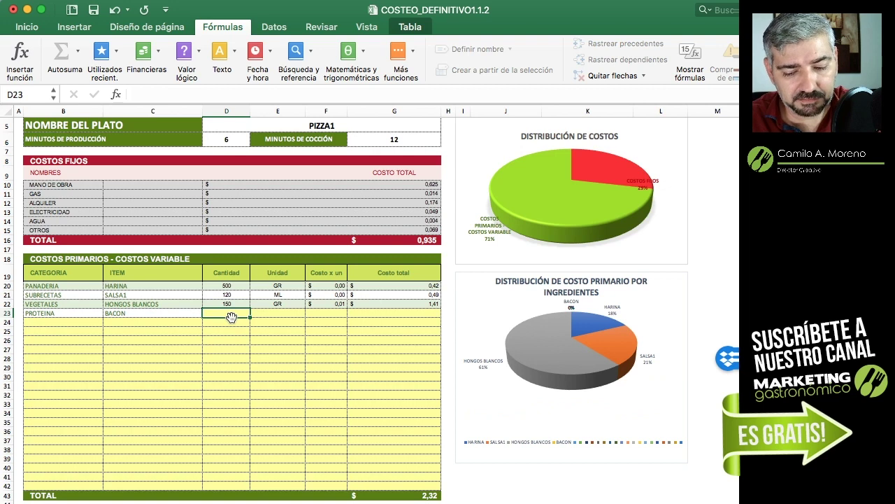
pyautogui.write('25')
pyautogui.press('Return')
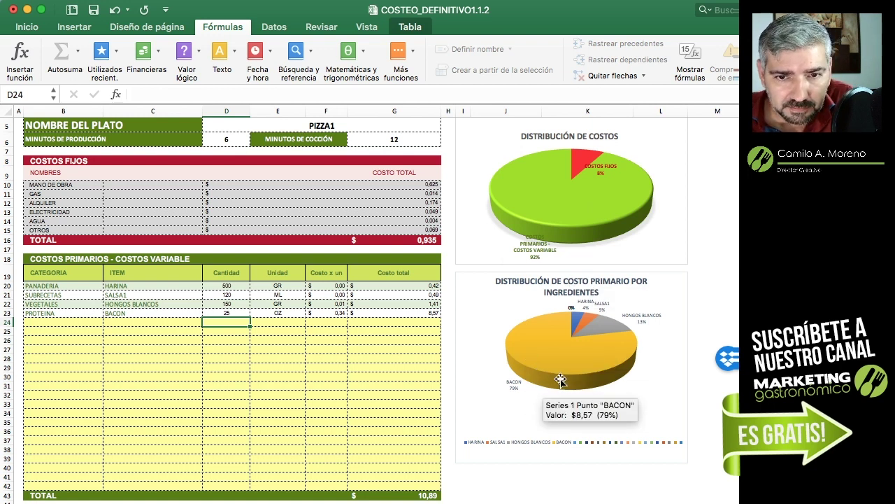
pyautogui.click(226, 313)
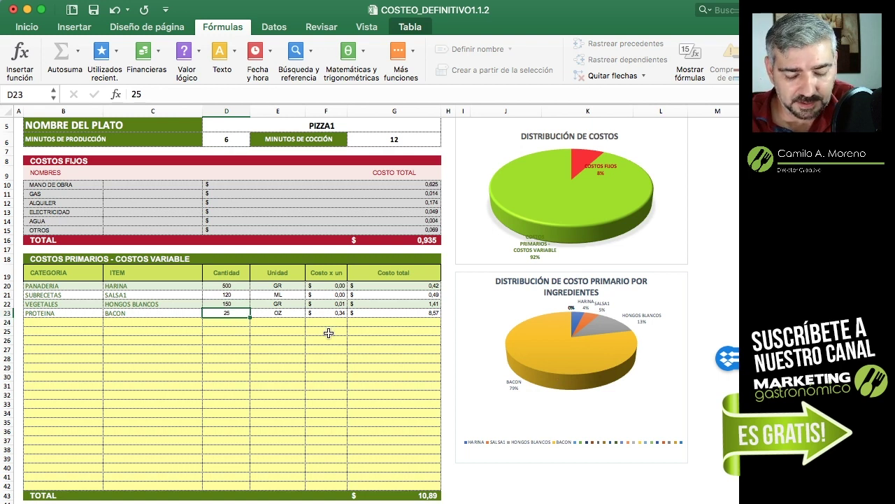
pyautogui.write('5')
pyautogui.press('Return')
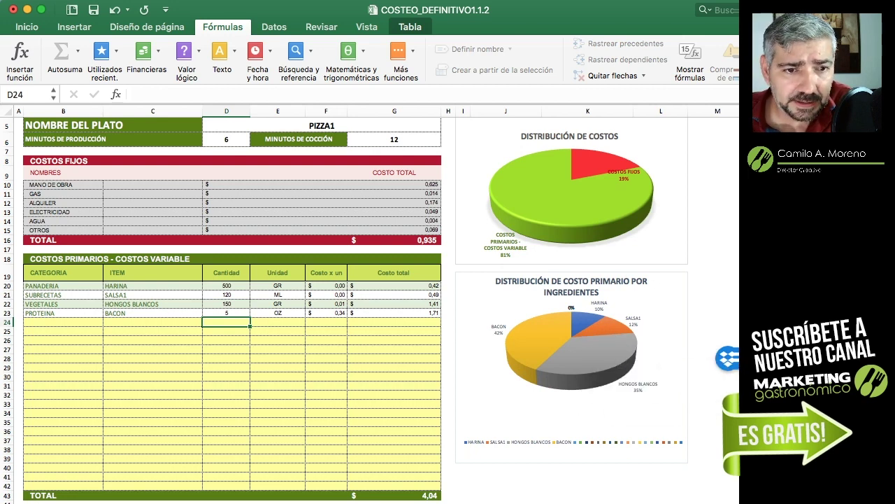
pyautogui.scroll(-2, 231, 308)
pyautogui.scroll(-2, 231, 307)
pyautogui.scroll(-2, 231, 308)
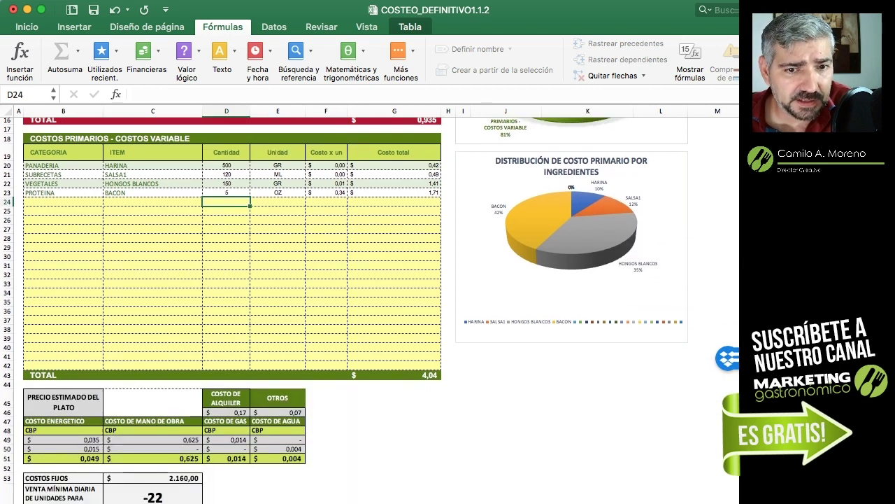
pyautogui.scroll(3, 231, 308)
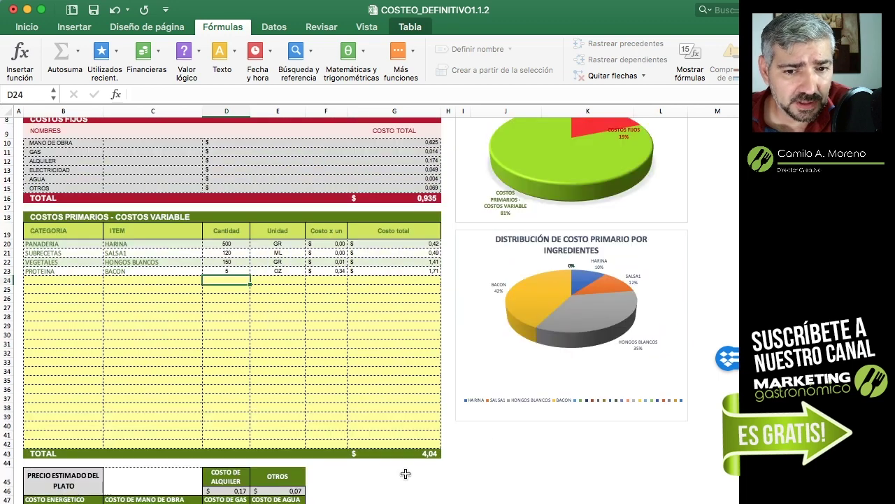
pyautogui.scroll(-4, 409, 475)
pyautogui.scroll(-1, 427, 364)
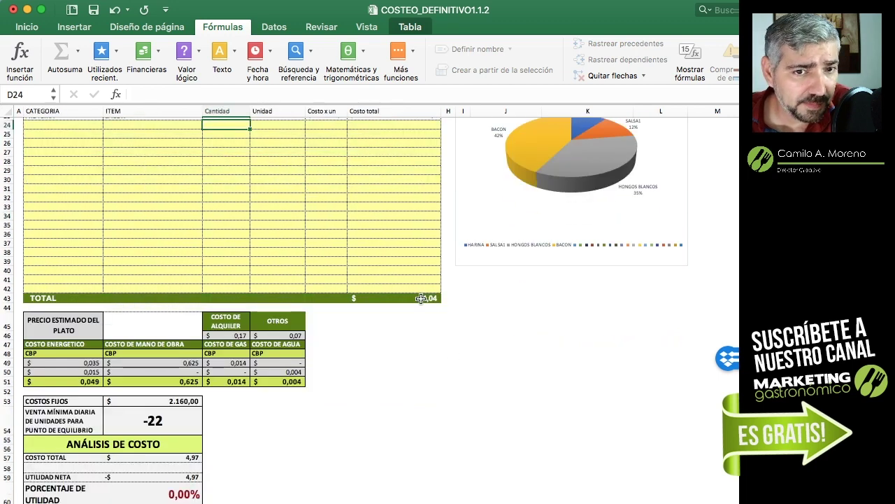
pyautogui.scroll(5, 421, 298)
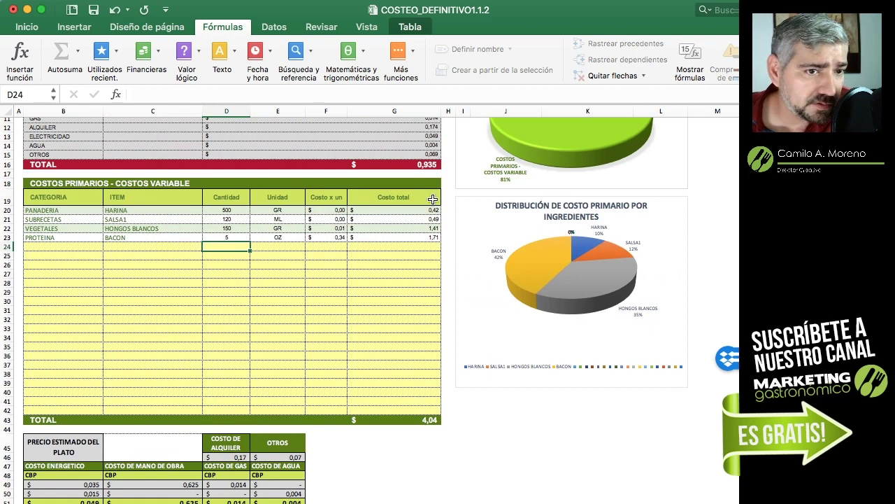
pyautogui.scroll(1, 429, 264)
pyautogui.scroll(1, 429, 265)
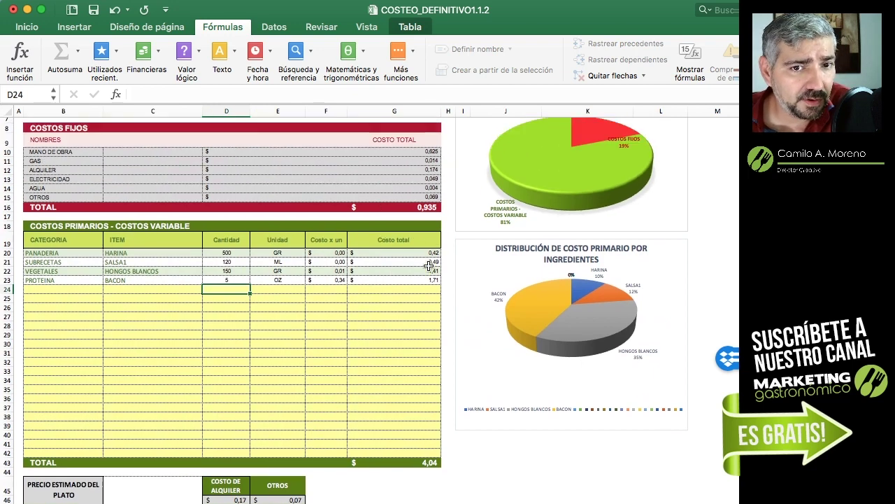
pyautogui.scroll(3, 429, 266)
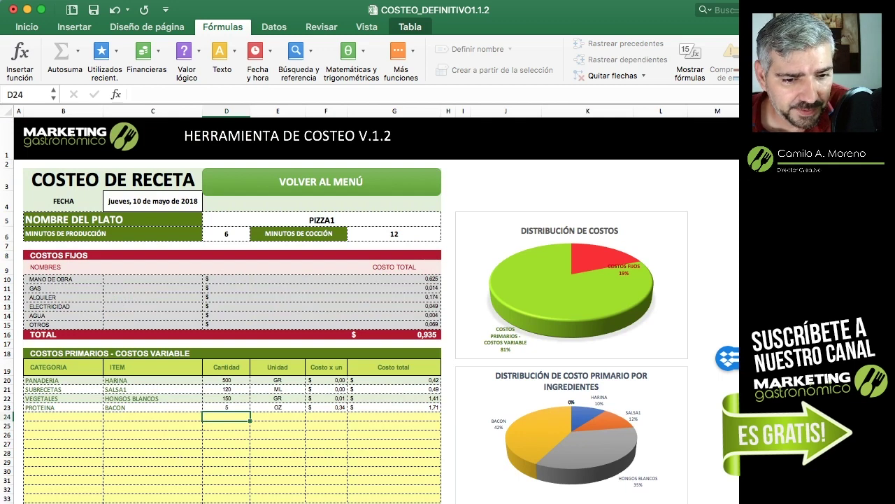
# Check the SALSA1 sub-recipe sheet, then return to the PIZZA1 costing sheet
pyautogui.hotkey('ctrl', 'pagedown')
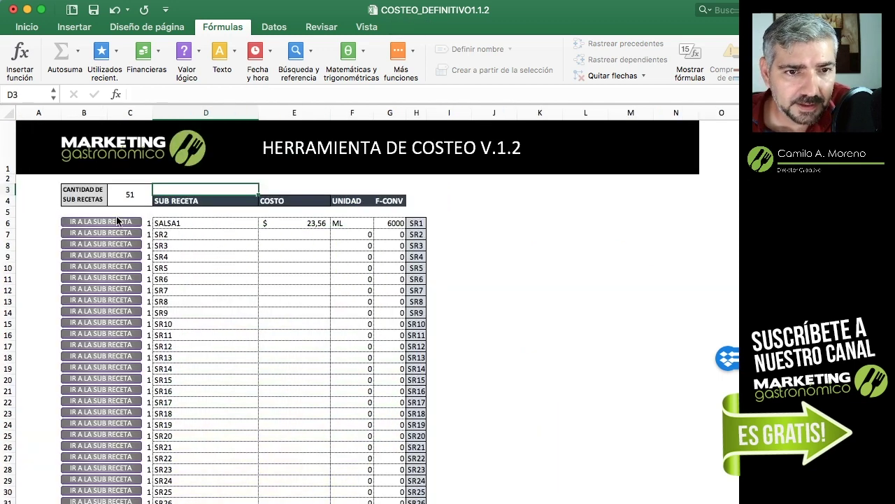
pyautogui.click(118, 221)
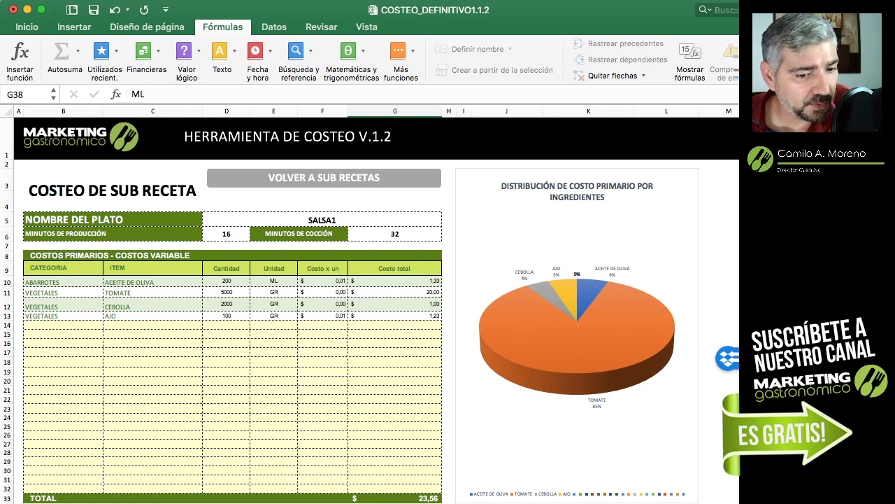
pyautogui.click(307, 178)
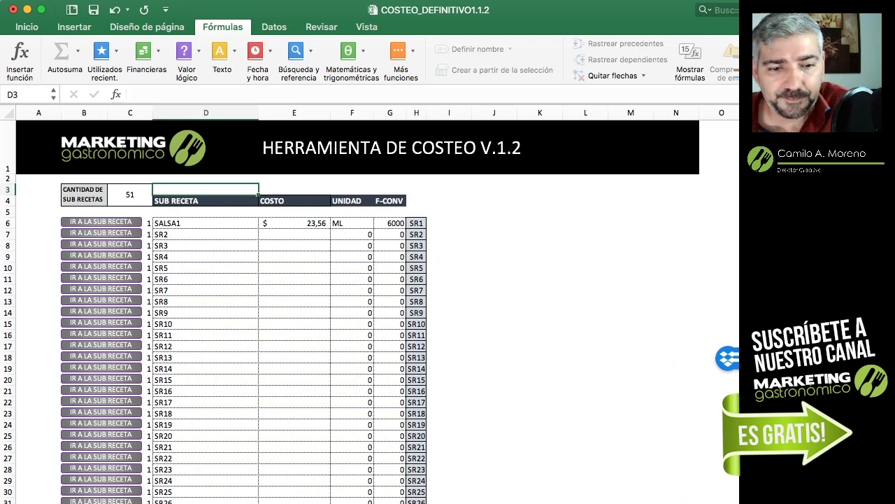
pyautogui.hotkey('ctrl', 'pagedown')
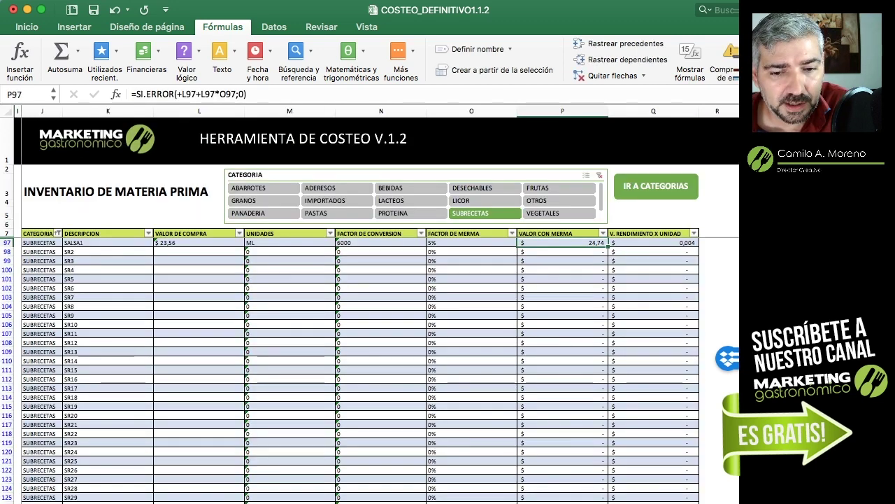
pyautogui.hotkey('ctrl', 'pagedown')
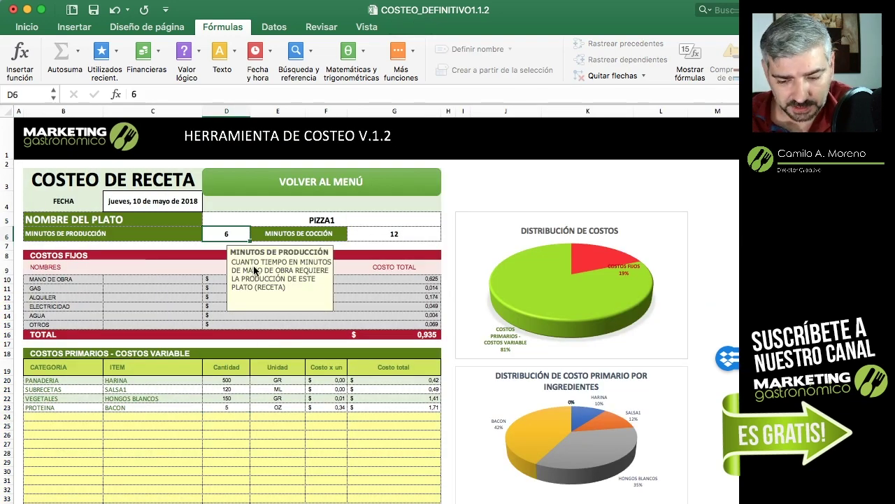
# Change PIZZA1's times to 6,3 production and 12,6 cooking minutes
pyautogui.write('6,3')
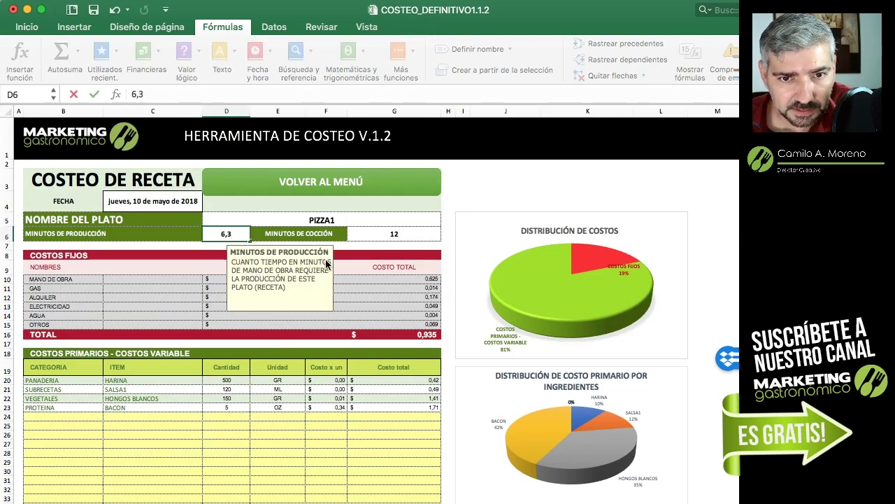
pyautogui.click(401, 240)
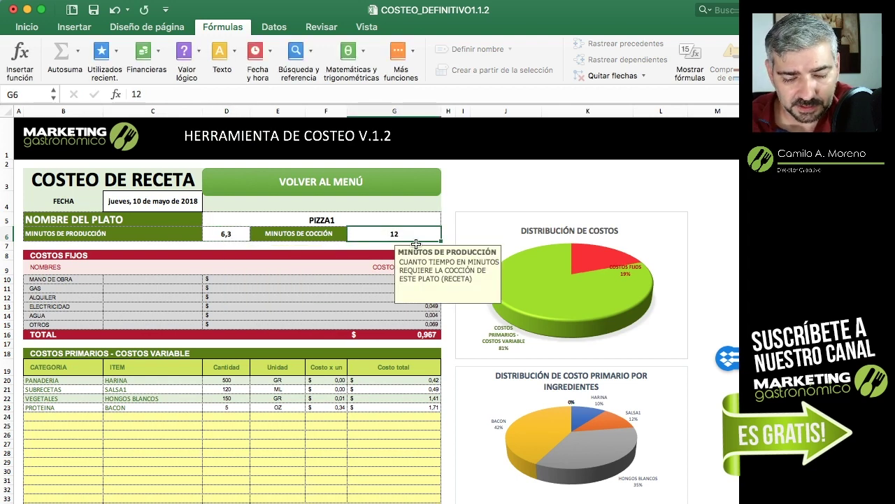
pyautogui.write('12,6')
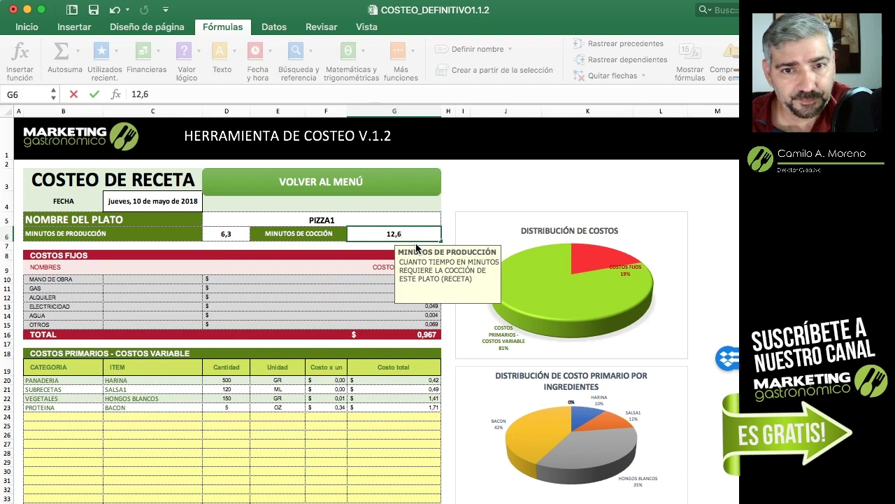
pyautogui.press('Return')
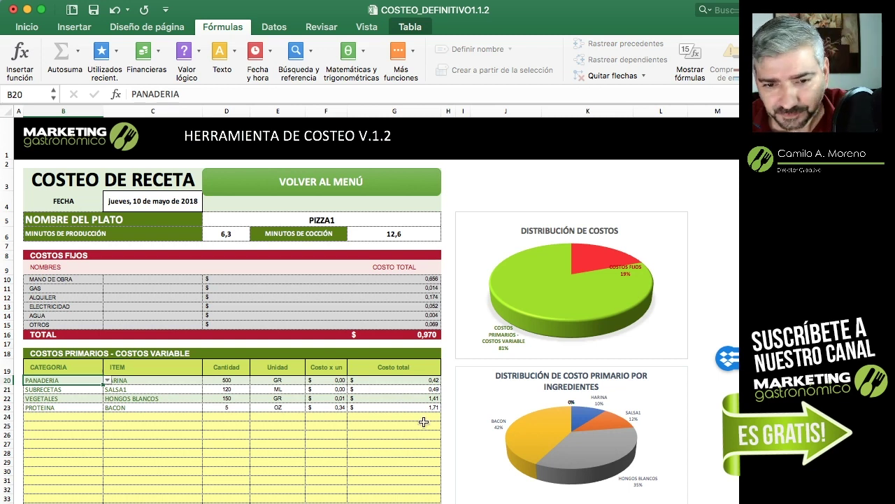
# Set PIZZA1's estimated plate price to 15, yielding 66,62% profit and 8-unit break-even
pyautogui.scroll(-1, 418, 479)
pyautogui.scroll(-1, 378, 311)
pyautogui.scroll(-2, 378, 311)
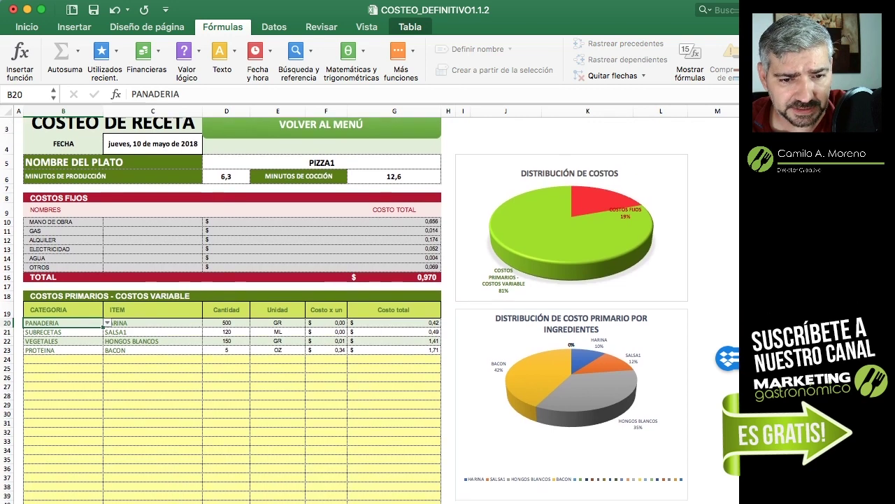
pyautogui.scroll(-2, 378, 311)
pyautogui.scroll(-2, 378, 311)
pyautogui.scroll(-1, 378, 311)
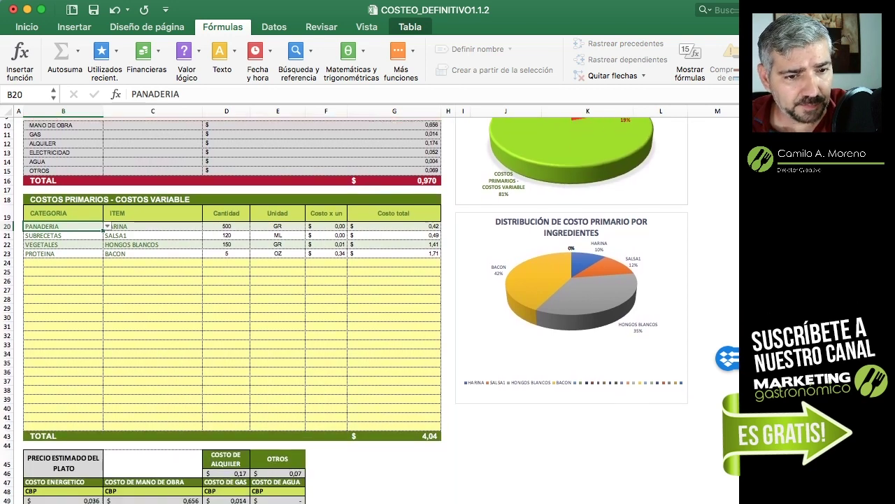
pyautogui.scroll(-2, 378, 311)
pyautogui.scroll(-1, 378, 311)
pyautogui.scroll(-3, 377, 311)
pyautogui.scroll(-4, 378, 310)
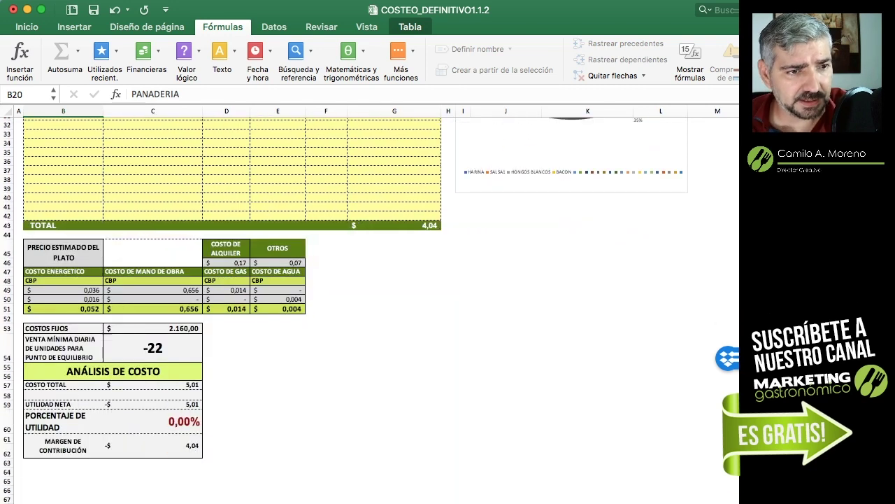
pyautogui.scroll(-1, 377, 311)
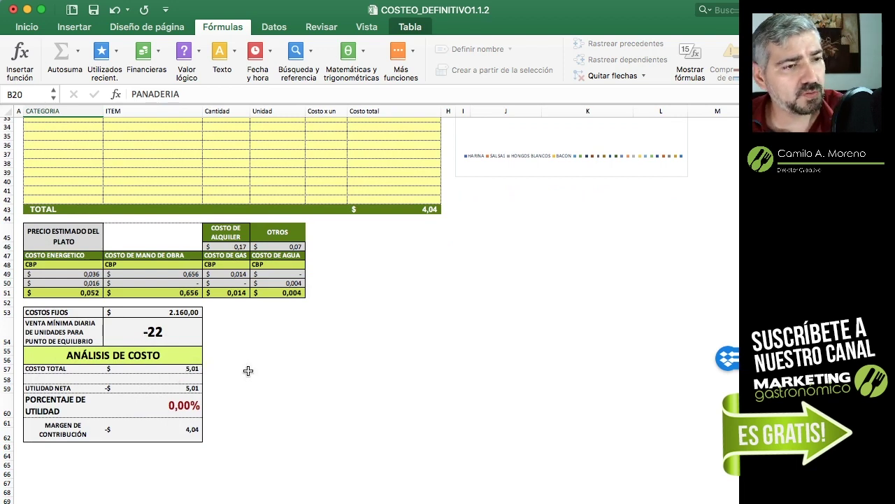
pyautogui.click(158, 234)
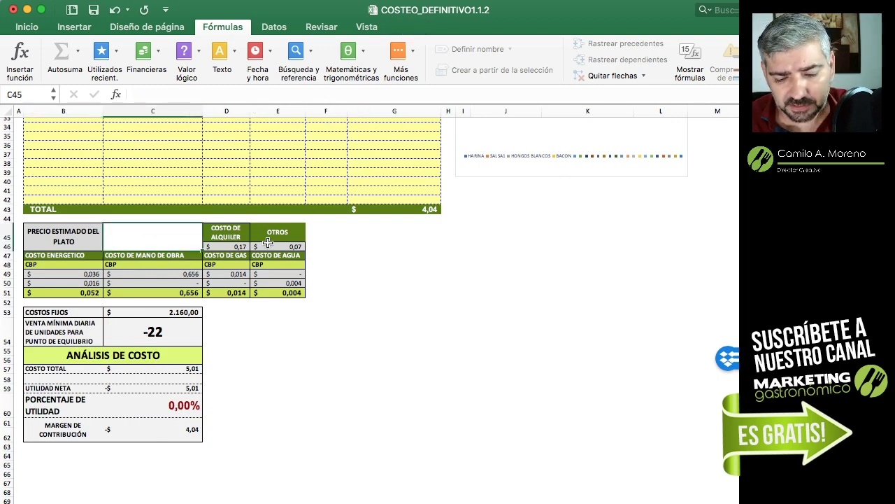
pyautogui.write('15')
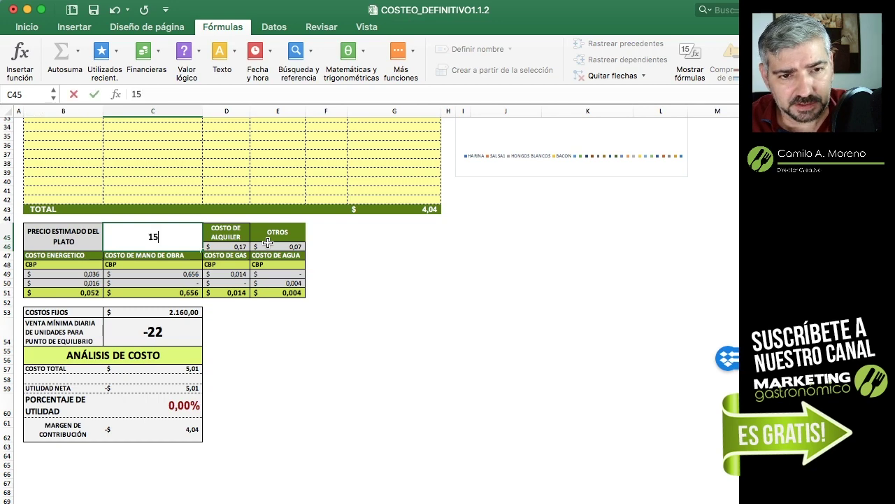
pyautogui.press('Return')
pyautogui.scroll(10, 563, 319)
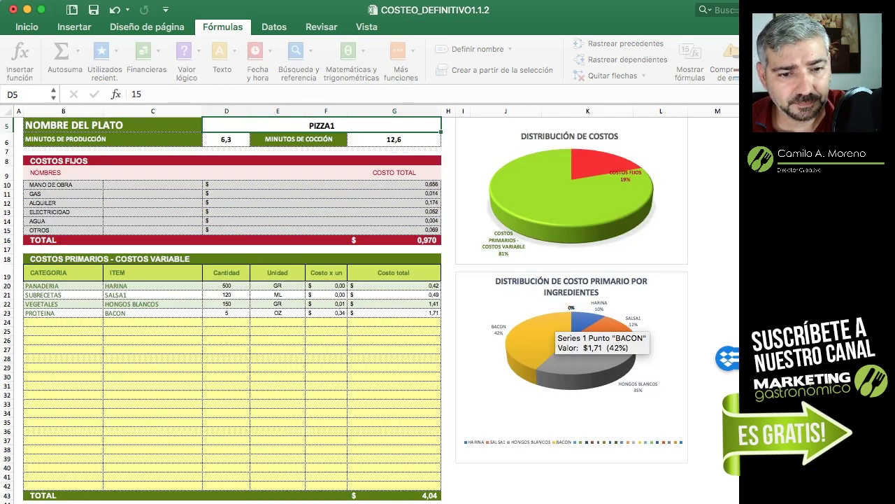
pyautogui.scroll(-5, 564, 320)
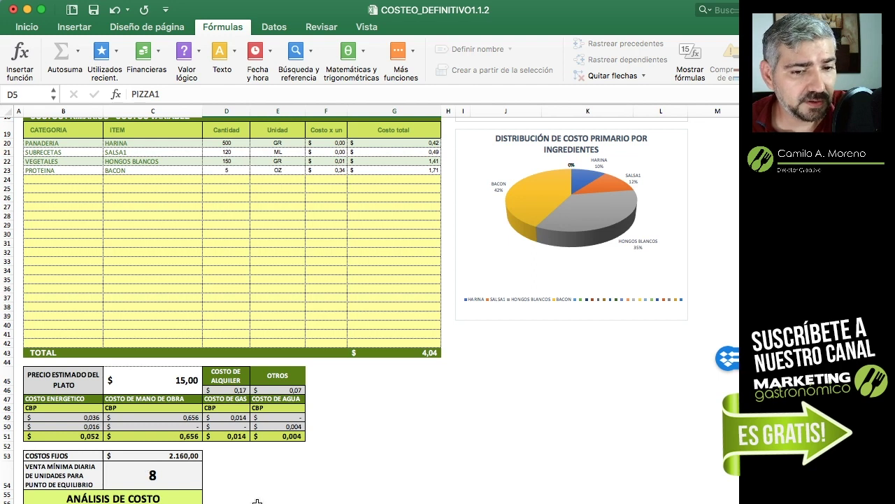
pyautogui.scroll(-2, 257, 502)
pyautogui.scroll(-2, 258, 497)
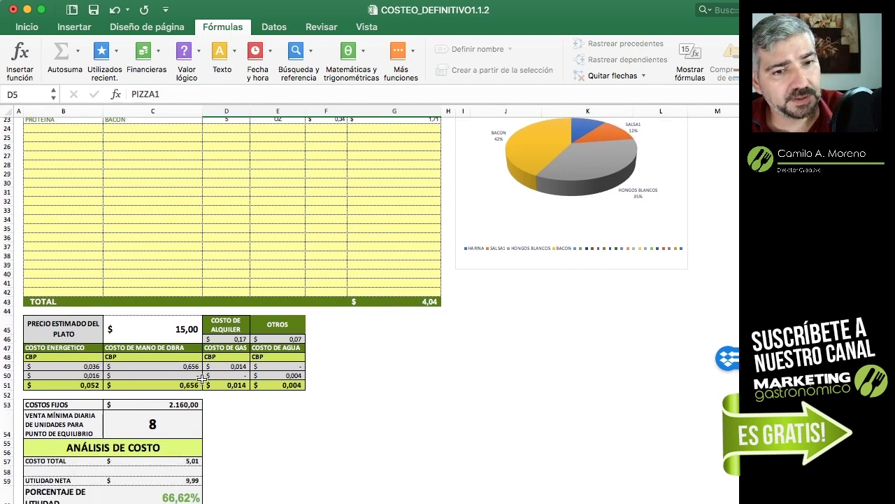
pyautogui.click(182, 331)
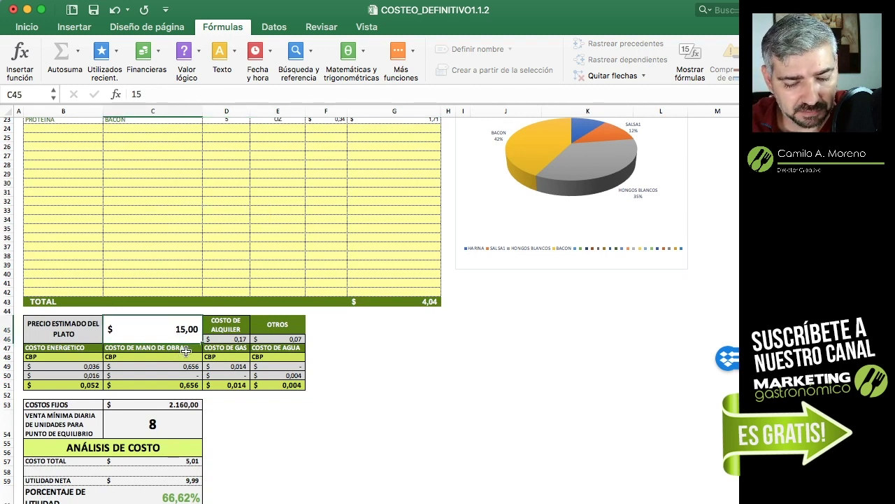
# Lower the plate price to 10 and review the 4,99 profit and 15-unit break-even
pyautogui.write('10')
pyautogui.press('Return')
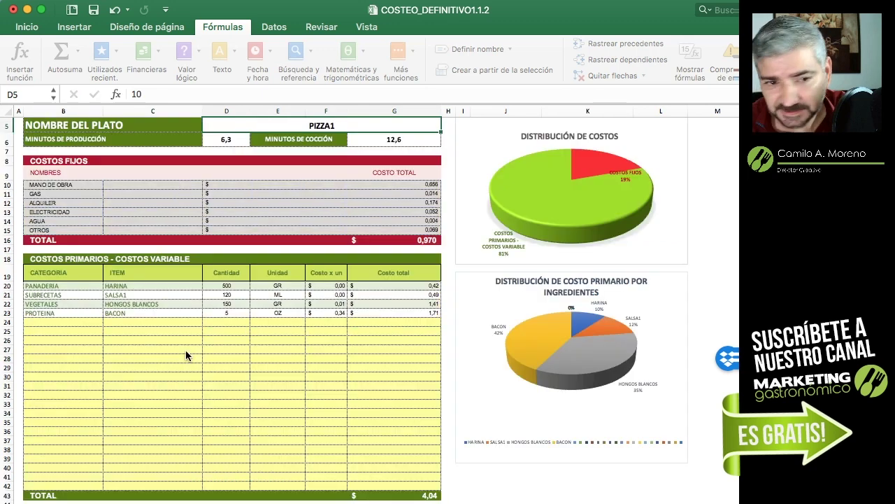
pyautogui.scroll(-2, 185, 356)
pyautogui.scroll(-5, 186, 355)
pyautogui.scroll(-2, 185, 355)
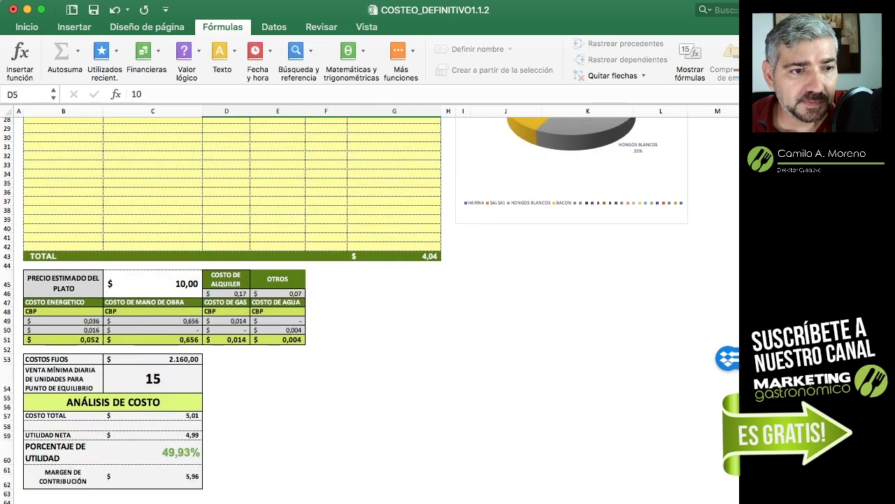
pyautogui.write('PIZZA')
pyautogui.scroll(-1, 186, 356)
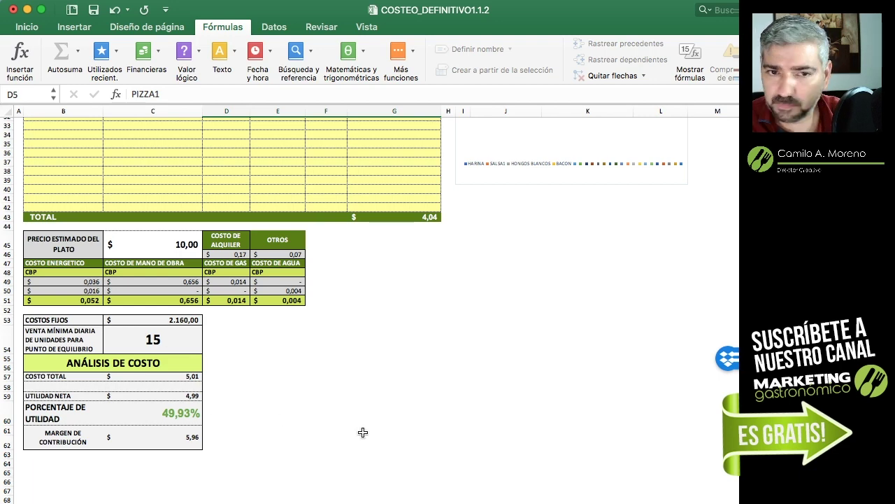
# Return to the main dish list, where PIZZA1 shows $10,00 sale price, $5,01 cost and 49,93% profitability
pyautogui.scroll(1, 361, 432)
pyautogui.scroll(4, 361, 433)
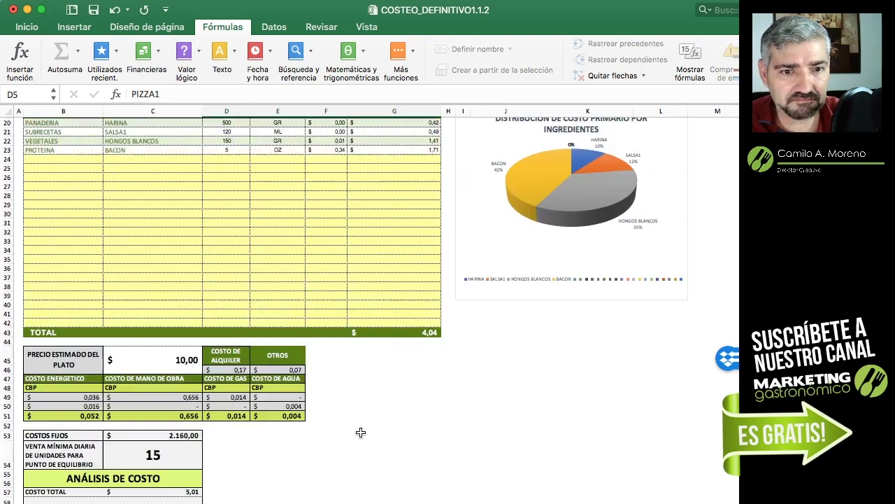
pyautogui.scroll(2, 361, 432)
pyautogui.scroll(3, 361, 432)
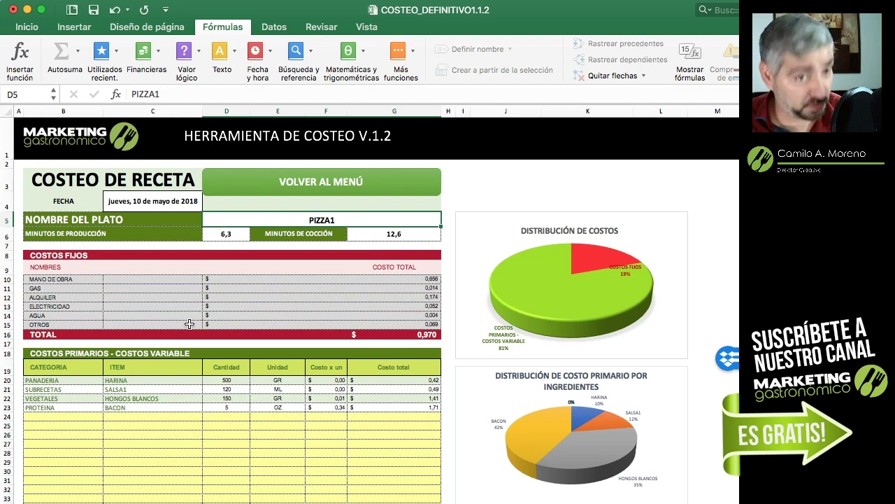
pyautogui.click(305, 185)
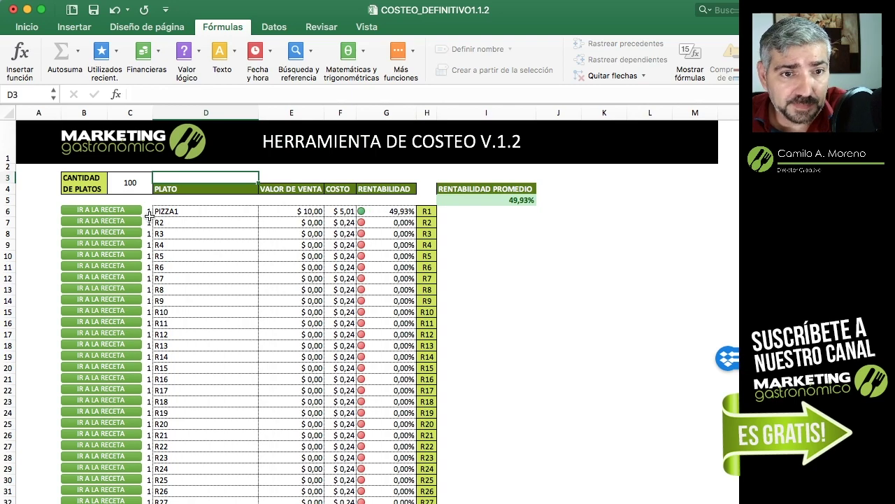
# Reopen PIZZA1's recipe sheet and review its cost analysis: 5,01 cost, 4,99 net profit, 49,93%
pyautogui.click(107, 212)
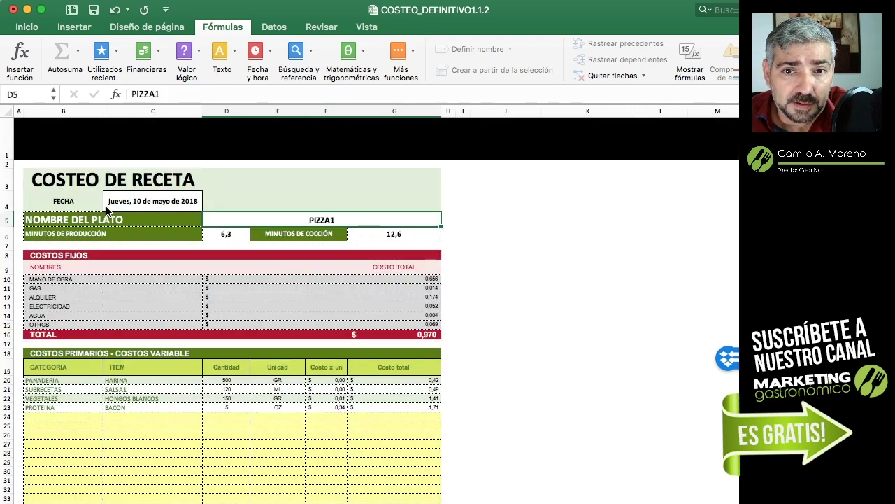
pyautogui.scroll(-5, 409, 426)
pyautogui.scroll(-5, 410, 427)
pyautogui.scroll(-5, 410, 427)
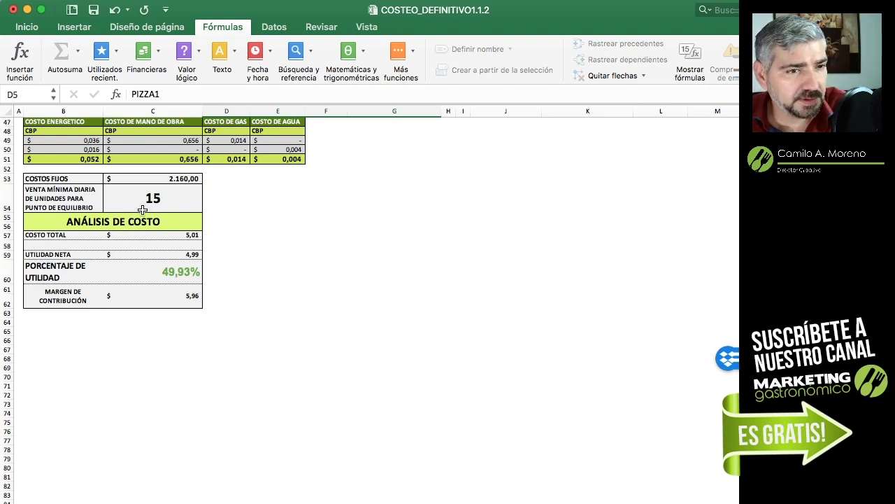
pyautogui.scroll(1, 145, 208)
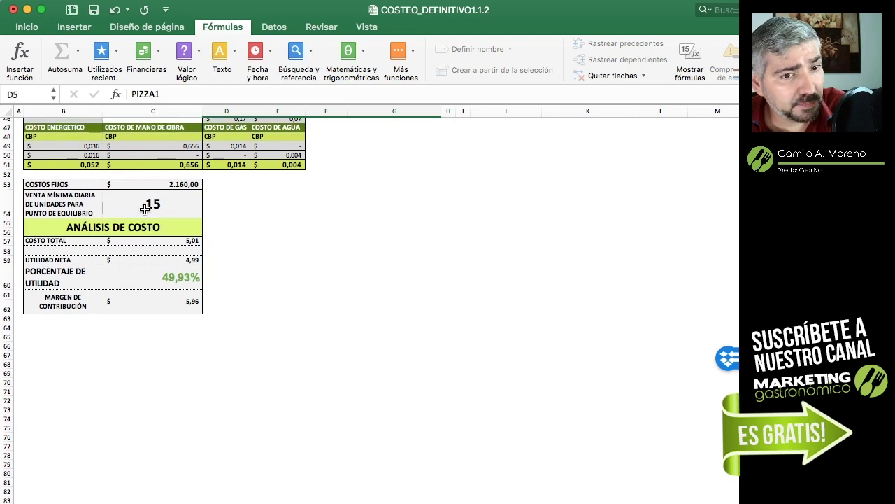
pyautogui.scroll(2, 144, 208)
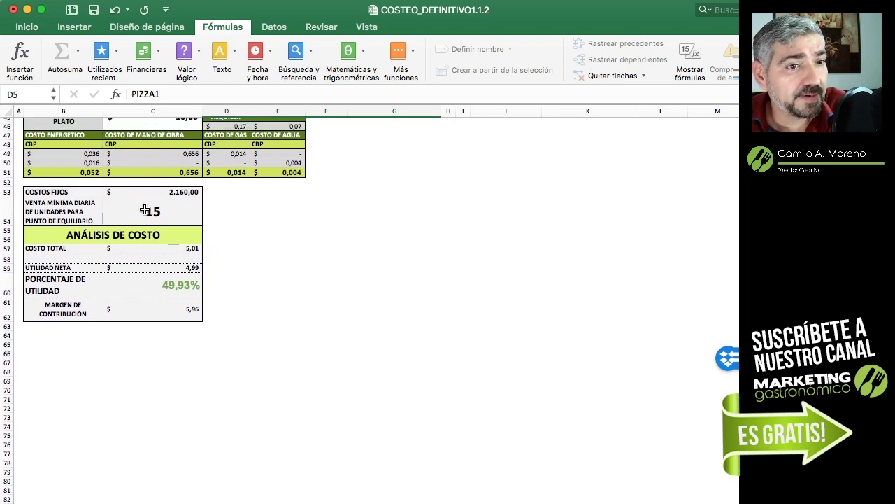
pyautogui.scroll(2, 249, 269)
pyautogui.scroll(2, 245, 268)
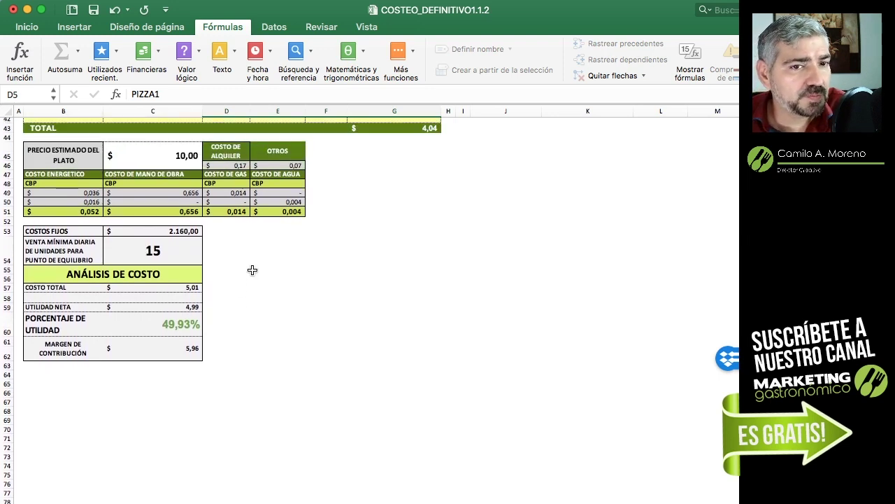